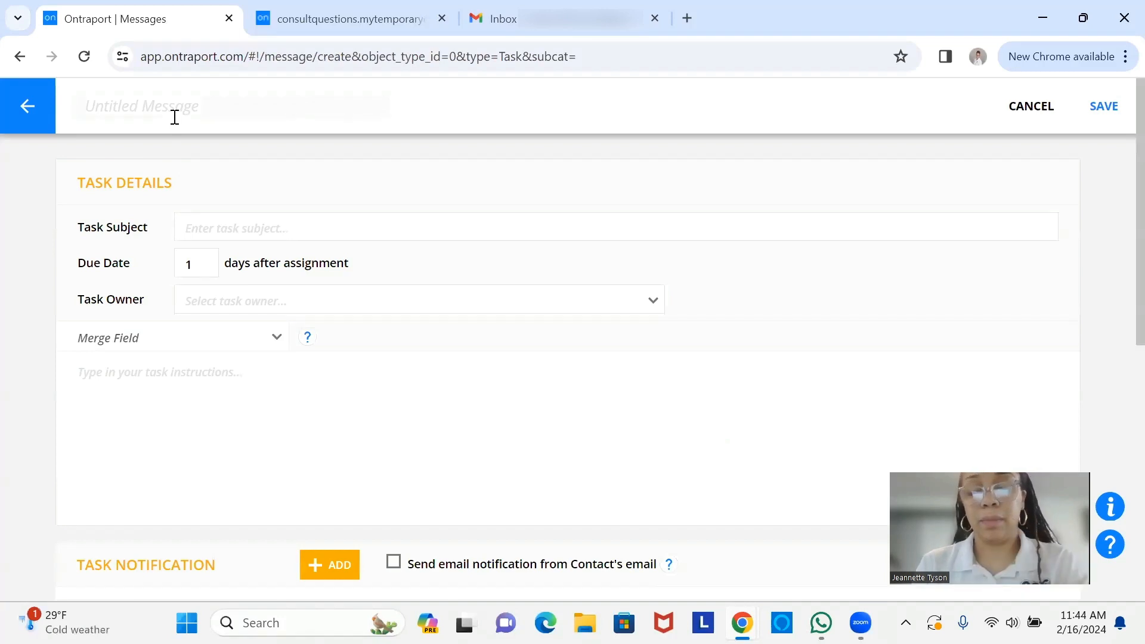
Title the task OCC_TSK_CONSULT with subject 'Someone just booked a consultation call, please review their information.'.
type("OCC ")
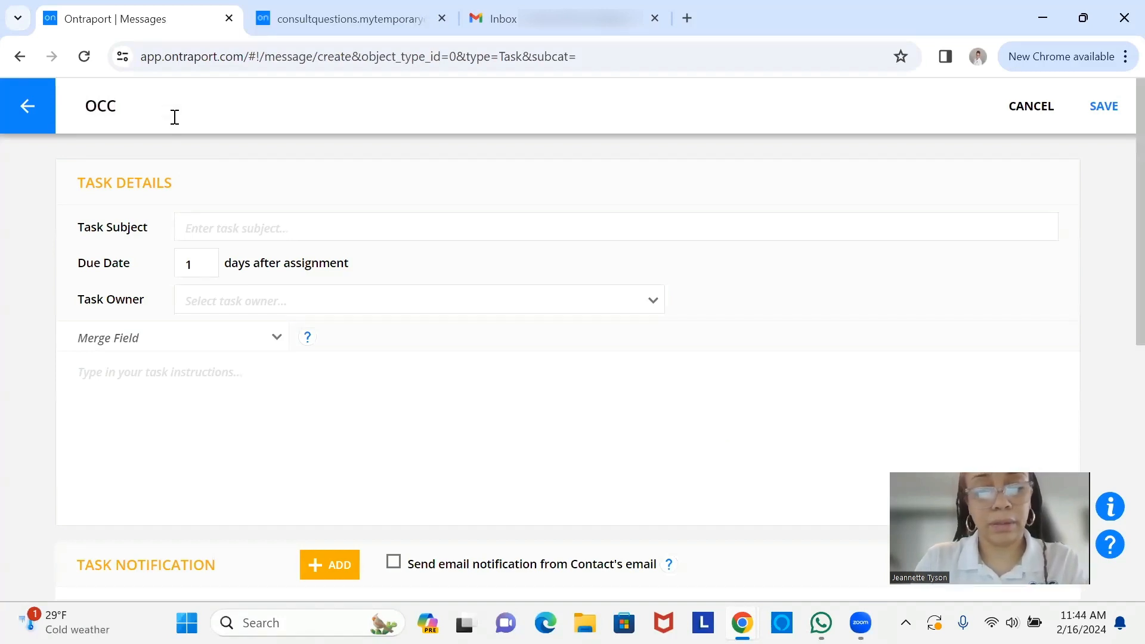
type("_TSK")
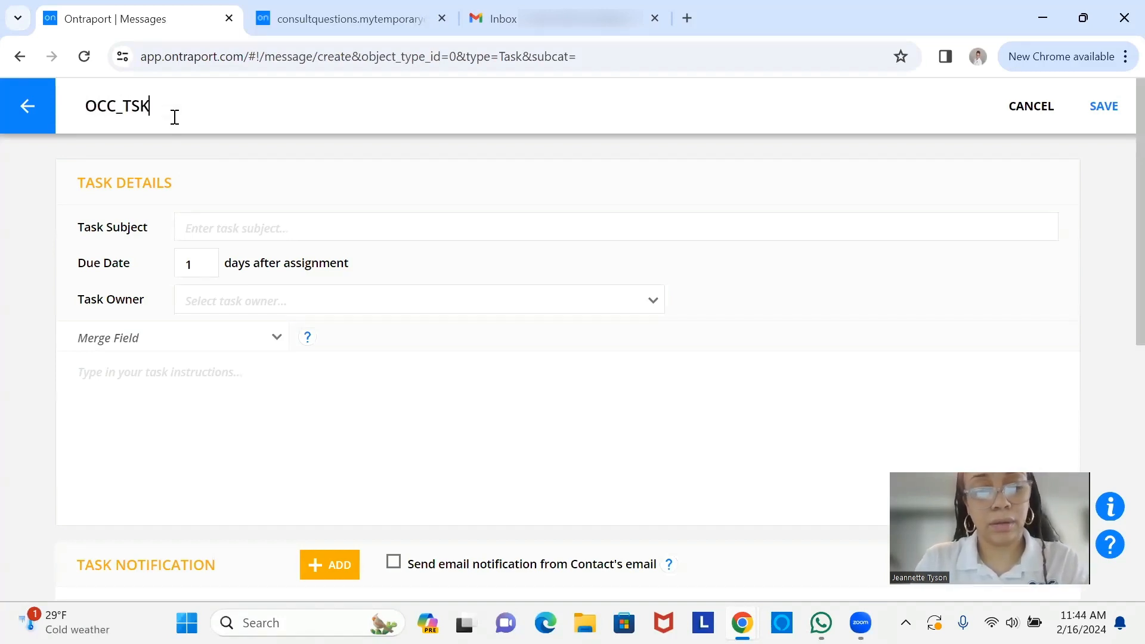
type("_CONSULT")
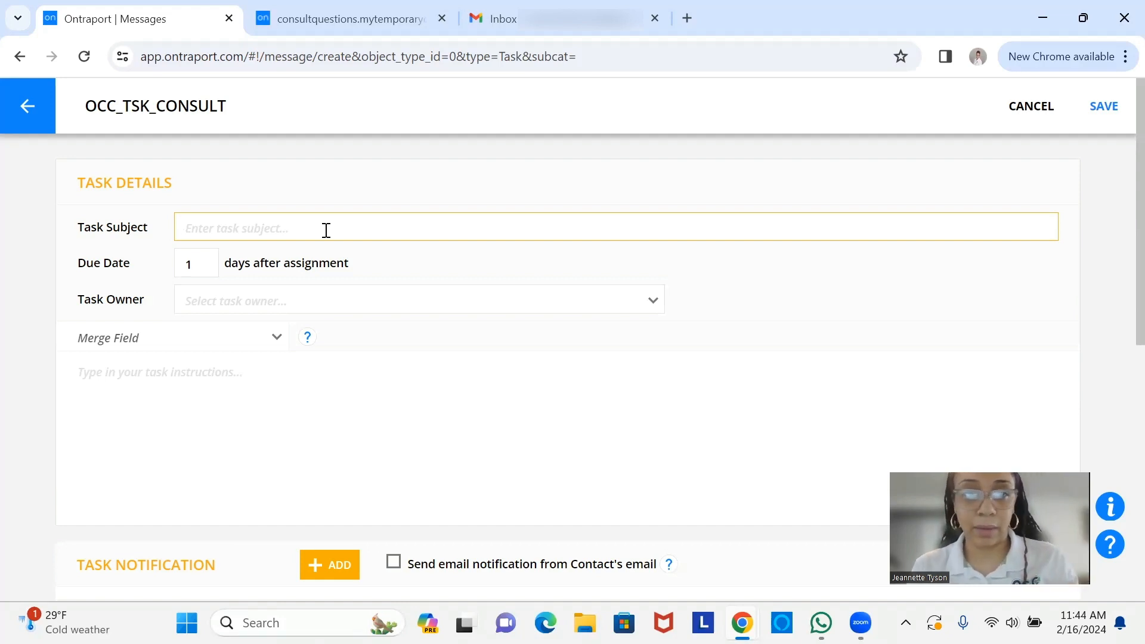
type("C")
key("BackSpace")
type("Someone just booked a cp")
key("BackSpace")
type("onsultation call, please review their informati")
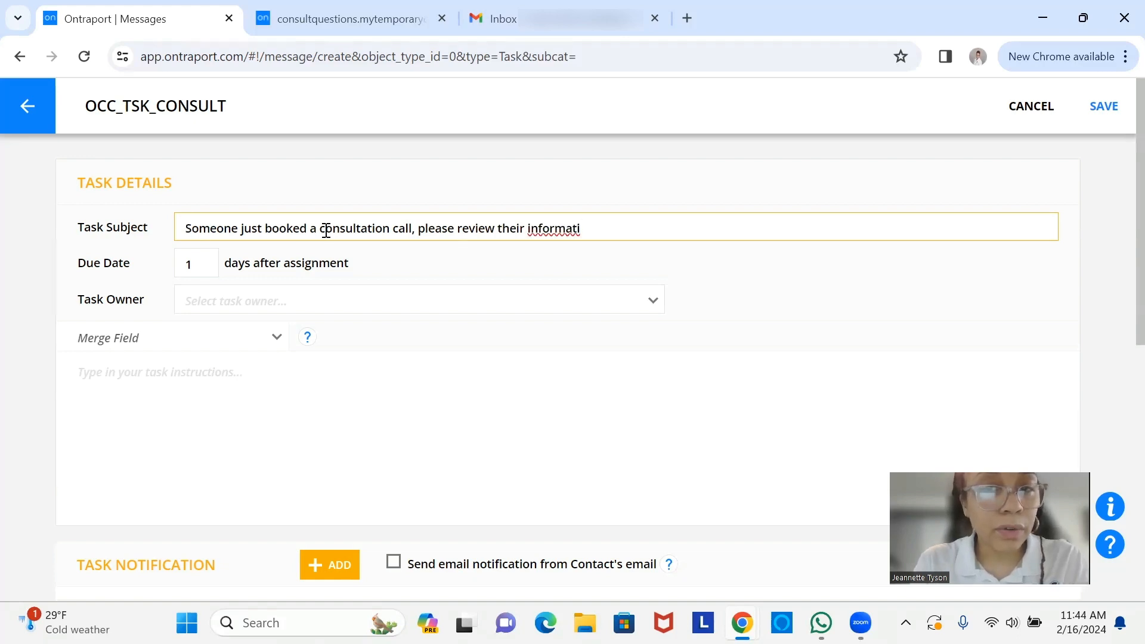
type("on.")
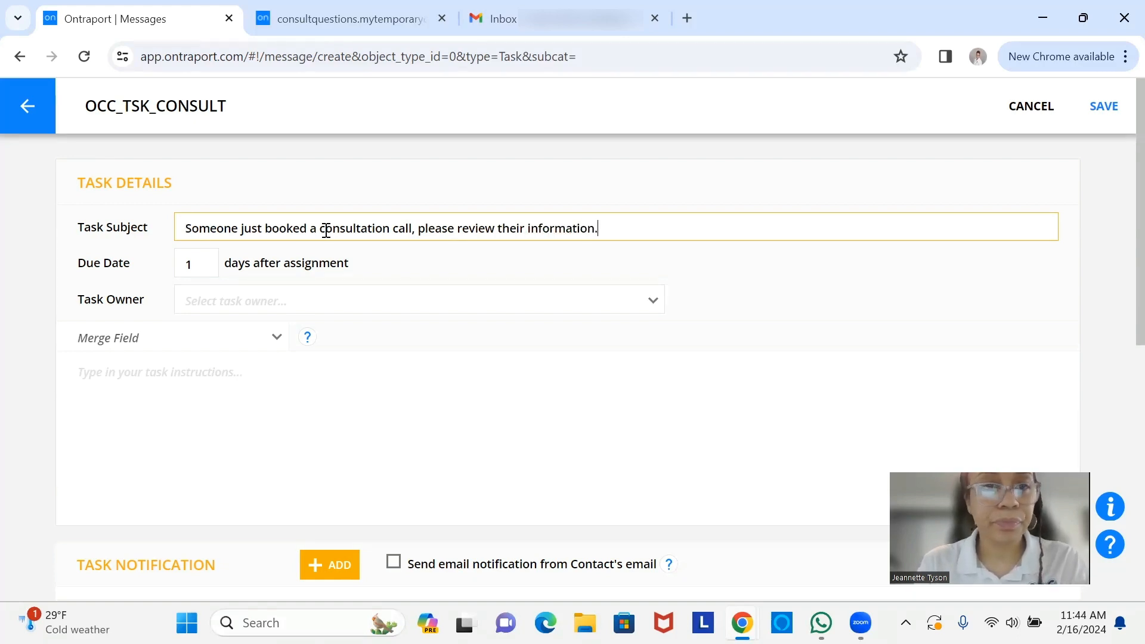
Set the task owner to Contact Owner and bring up the merge field list.
left_click(254, 304)
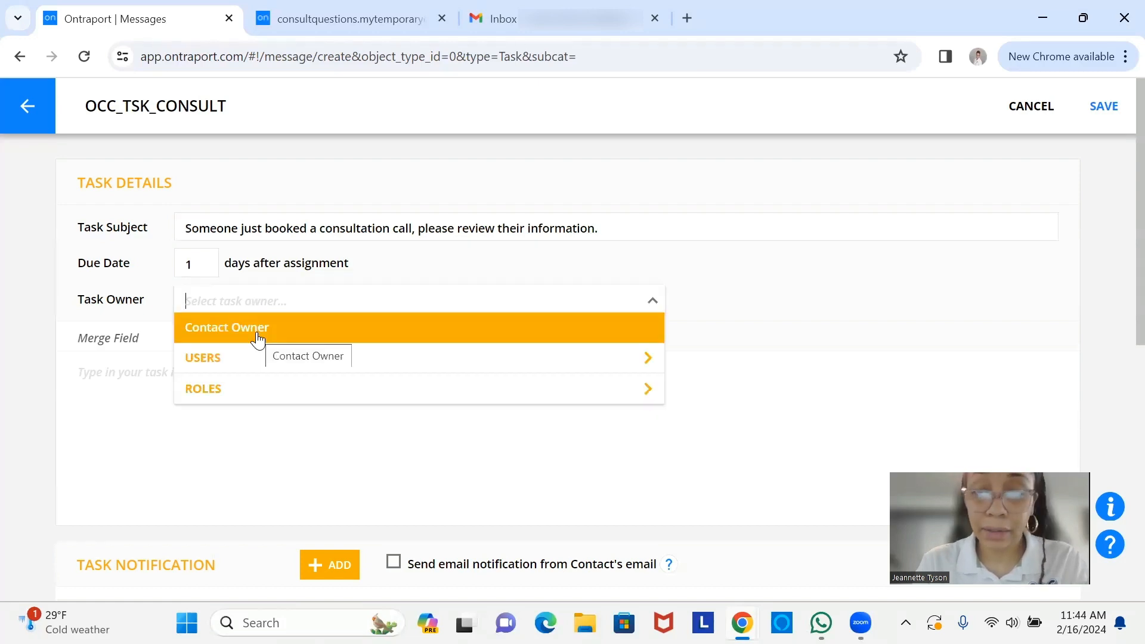
left_click(256, 334)
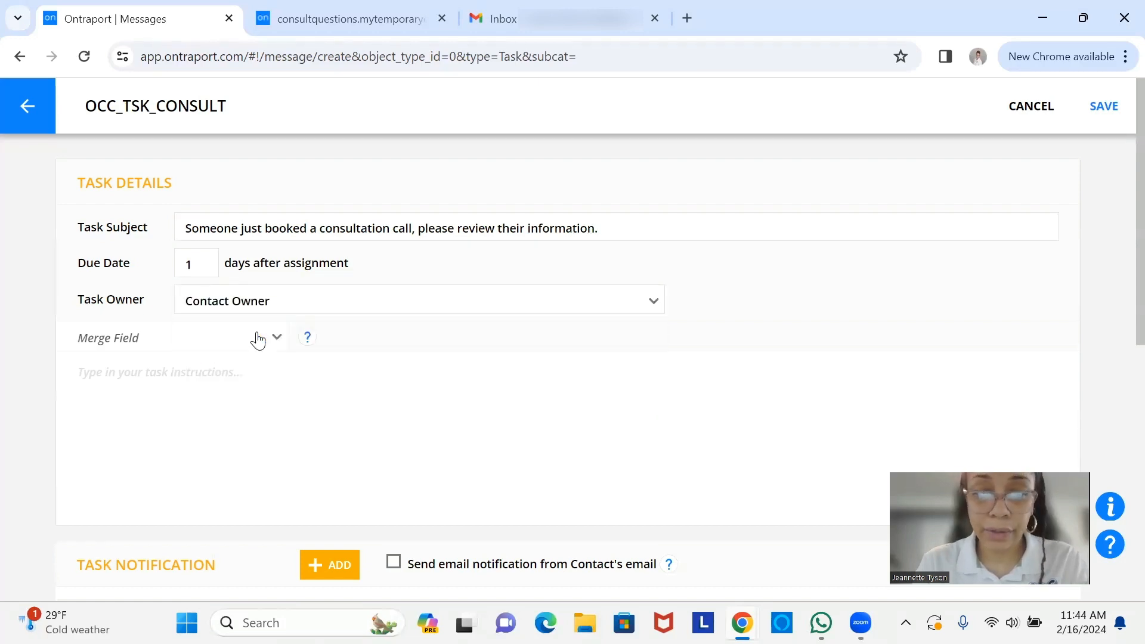
left_click(334, 302)
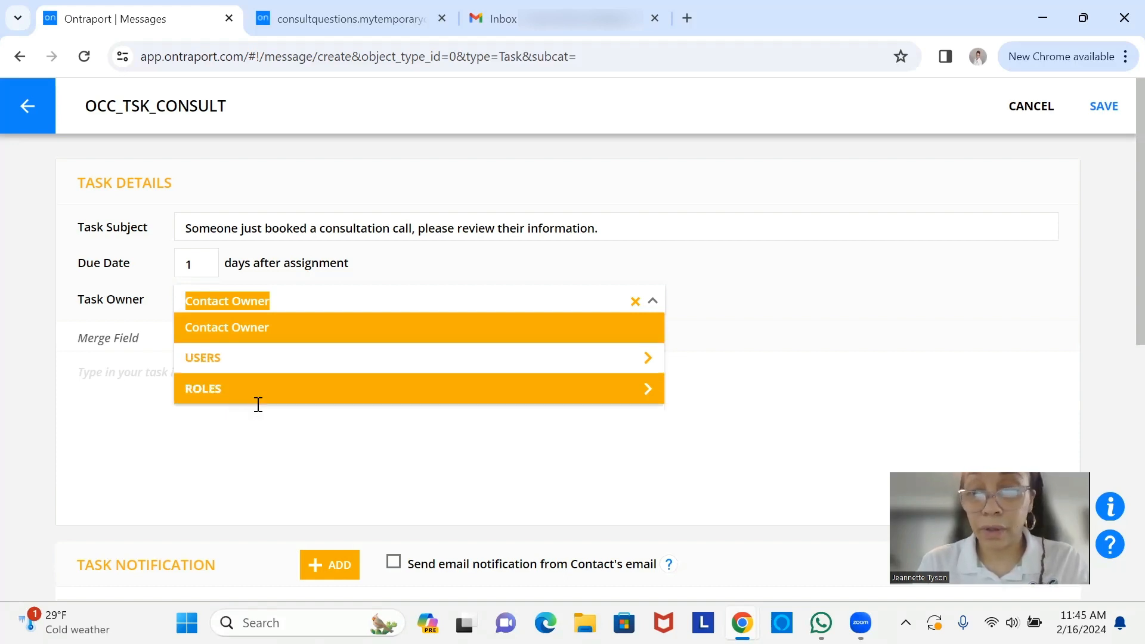
left_click(285, 333)
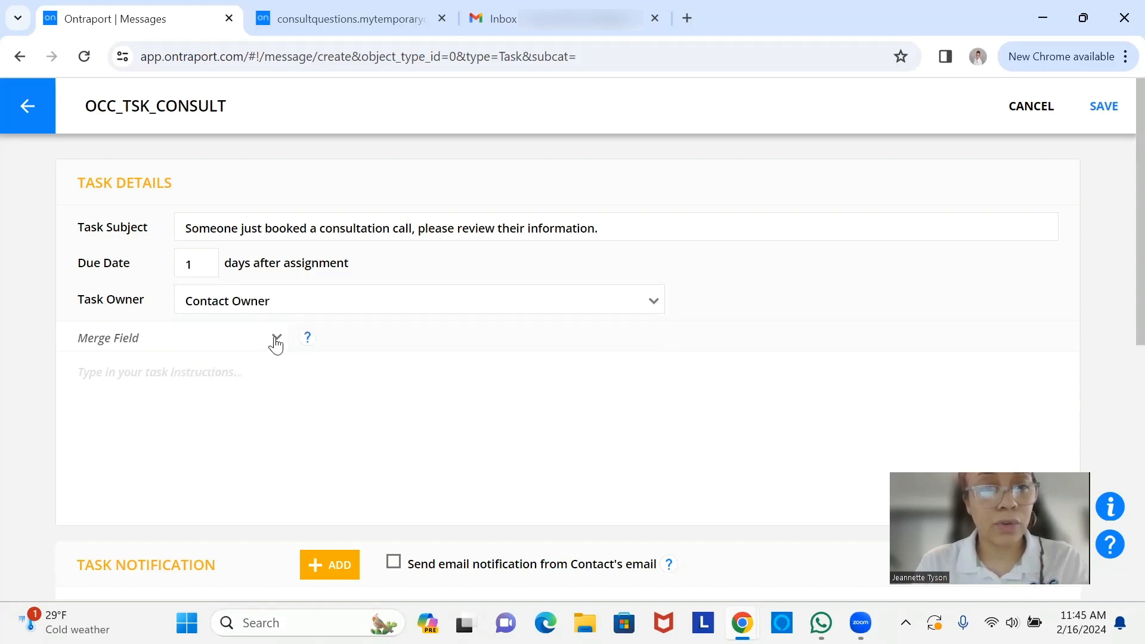
left_click(275, 341)
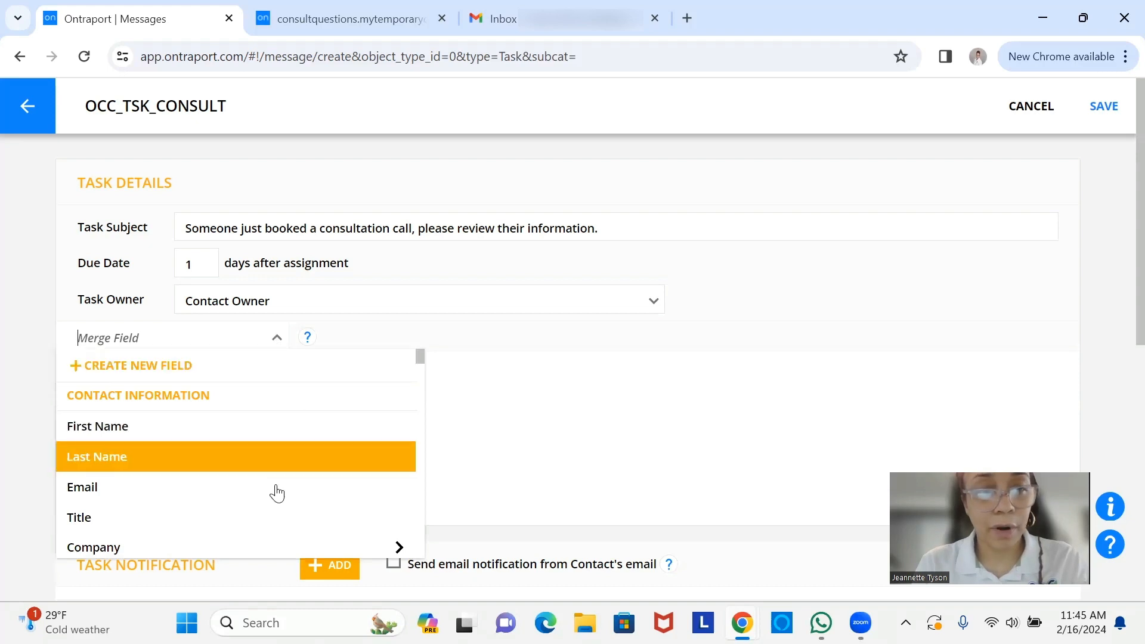
Write 'Hello,' instructions asking to review the booker's information before meeting them.
left_click(467, 421)
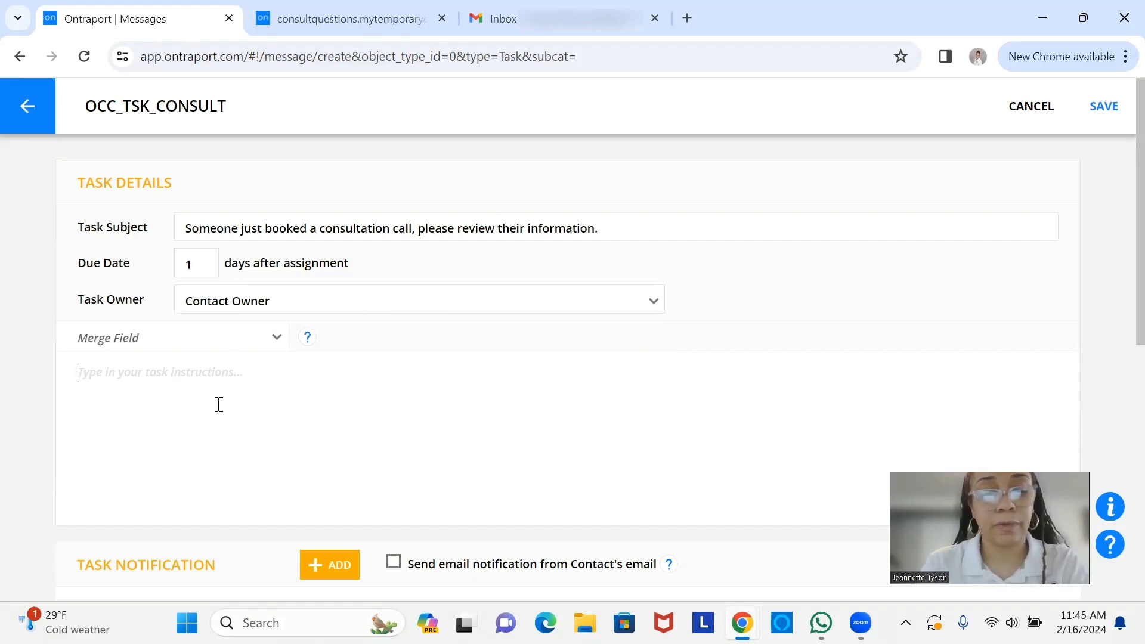
type("Hello")
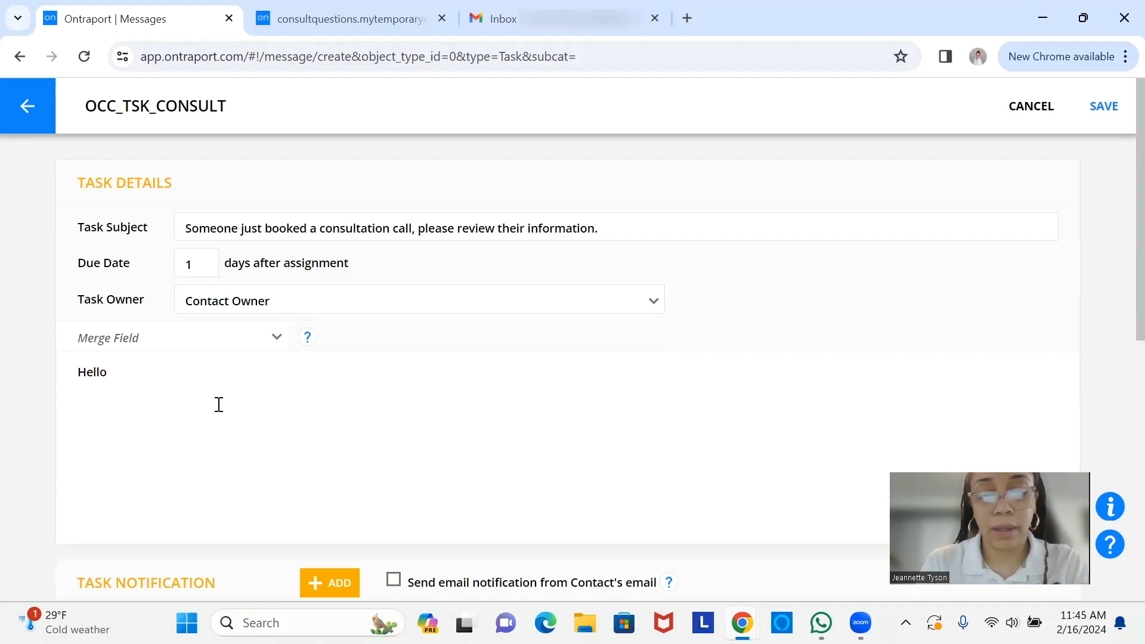
type(", ")
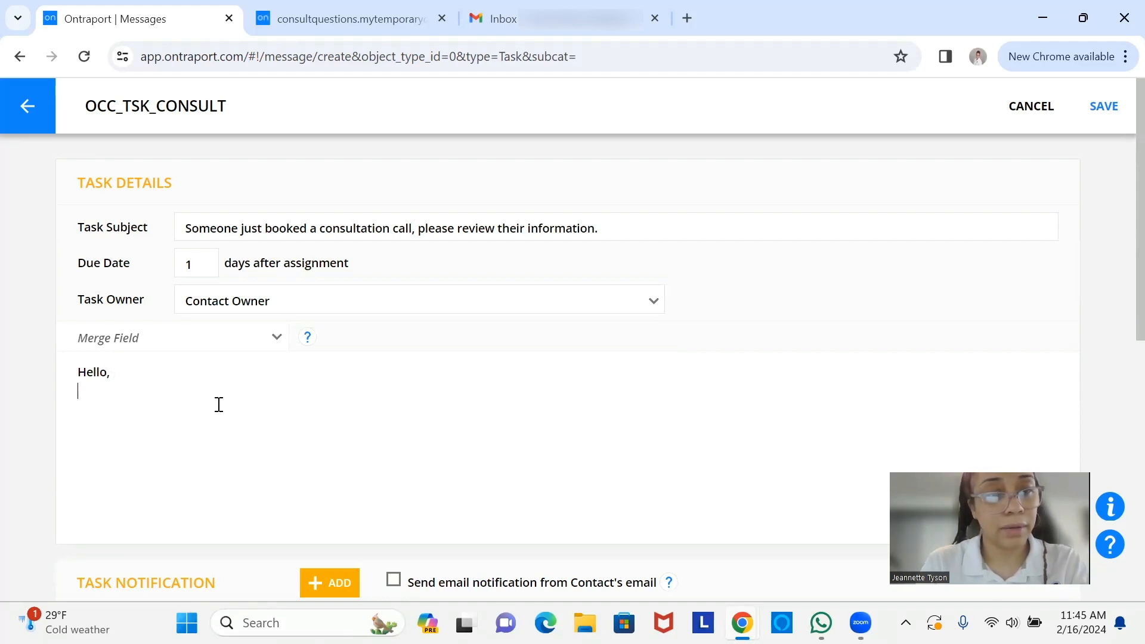
type("Someone ")
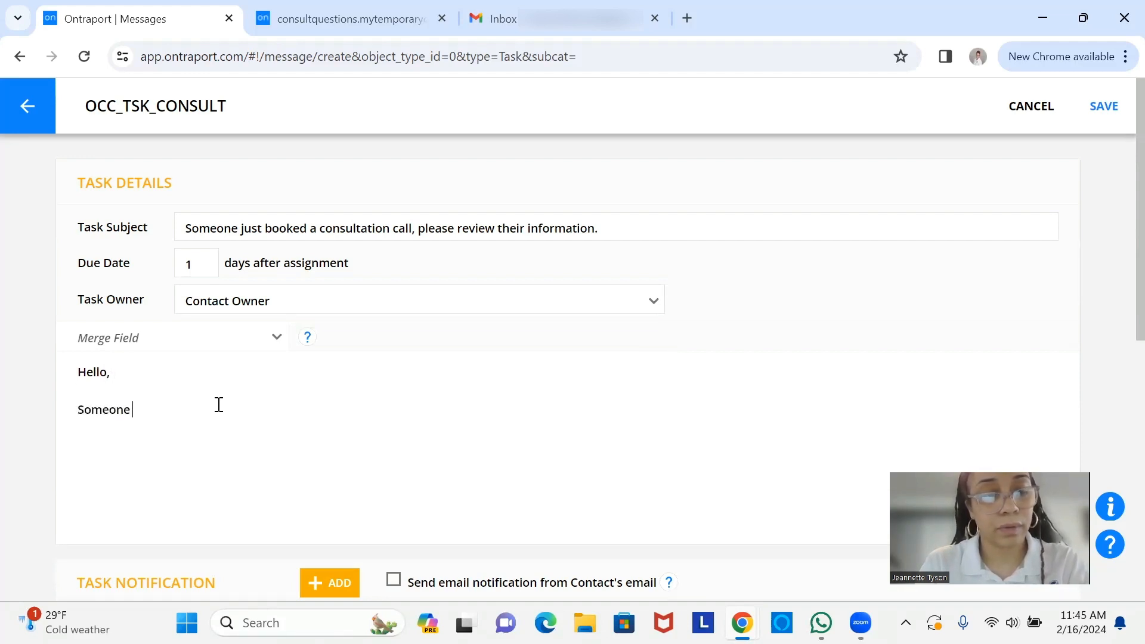
type("has ")
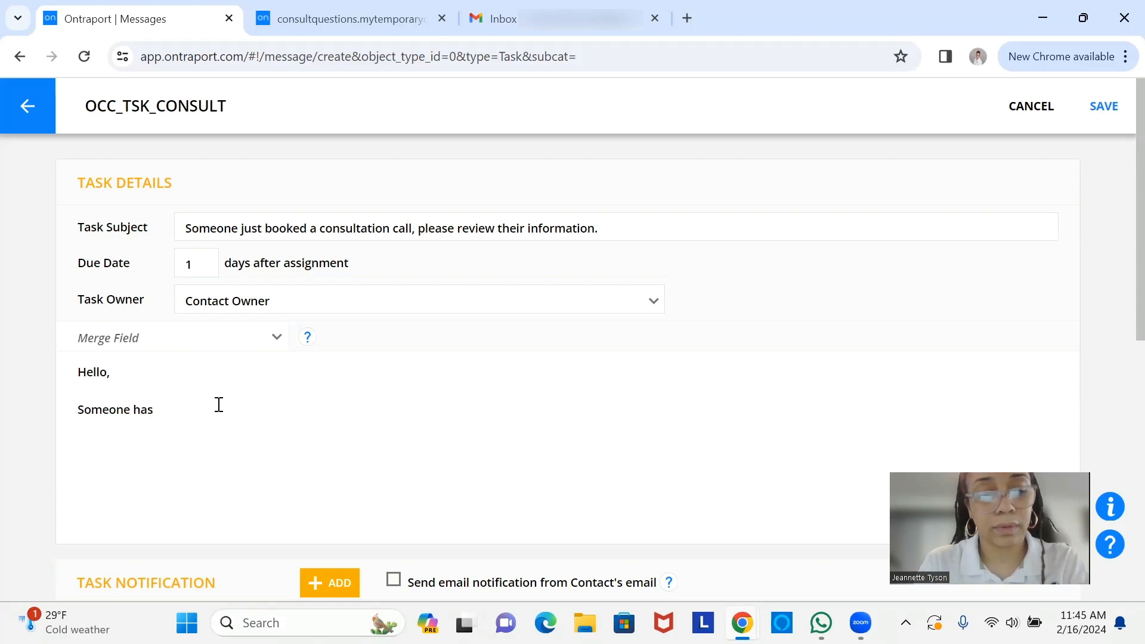
type("book a consultation call with us.")
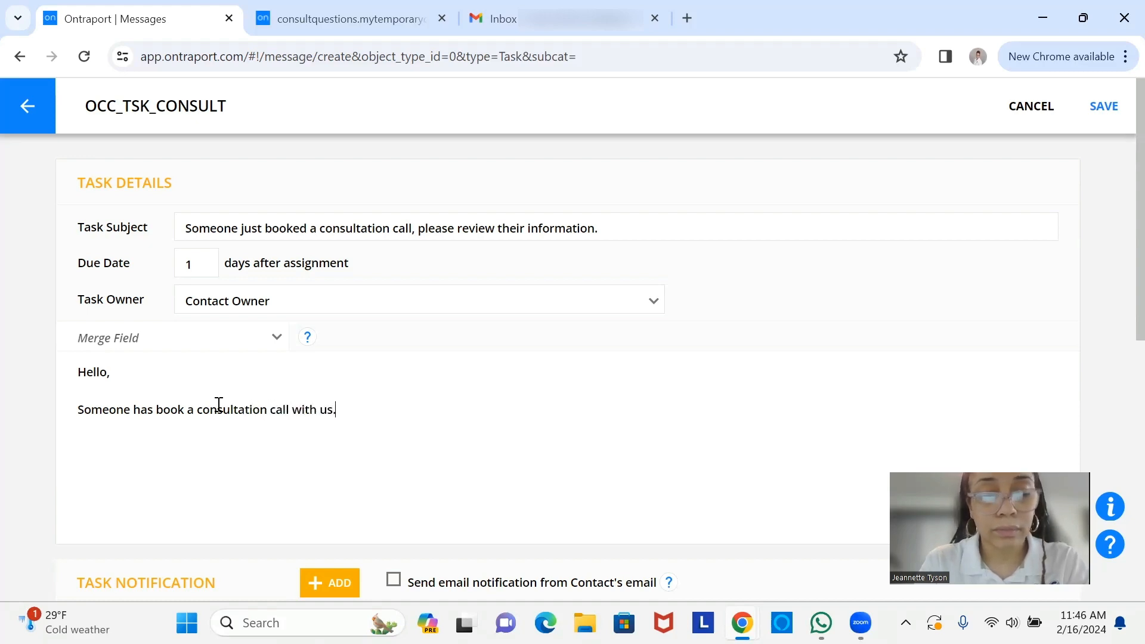
type(" Please re")
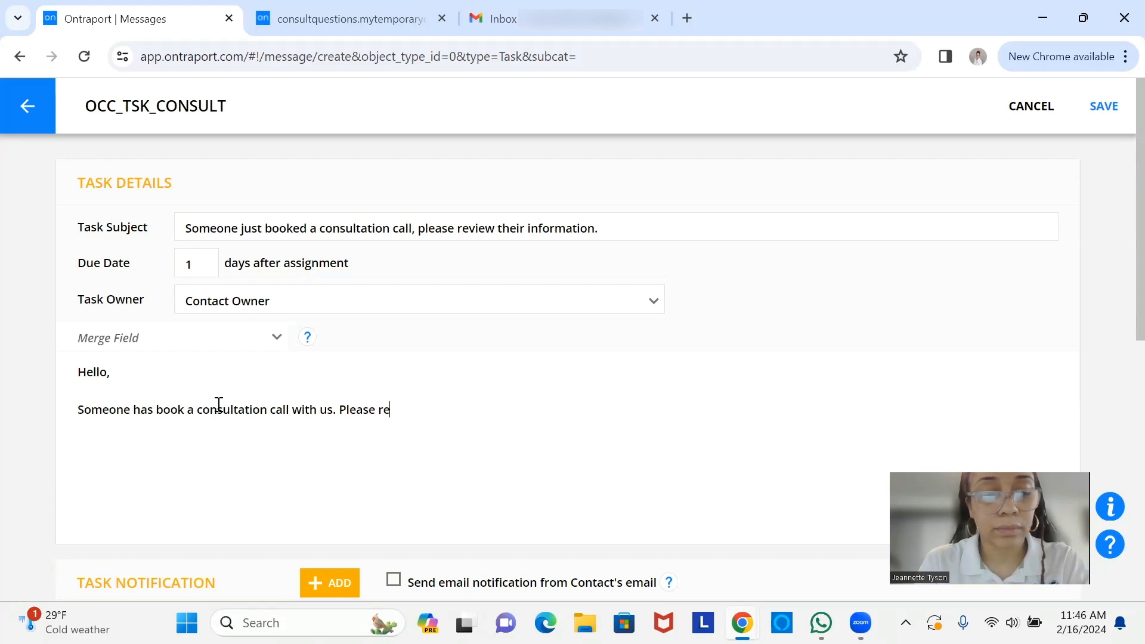
type("view their ")
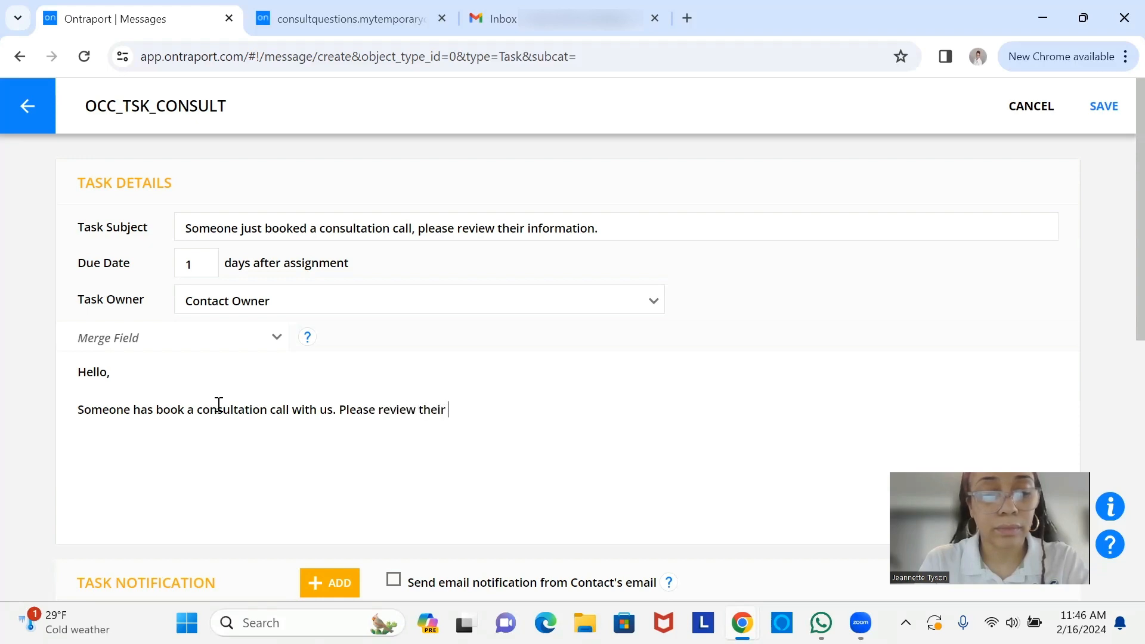
type("questions")
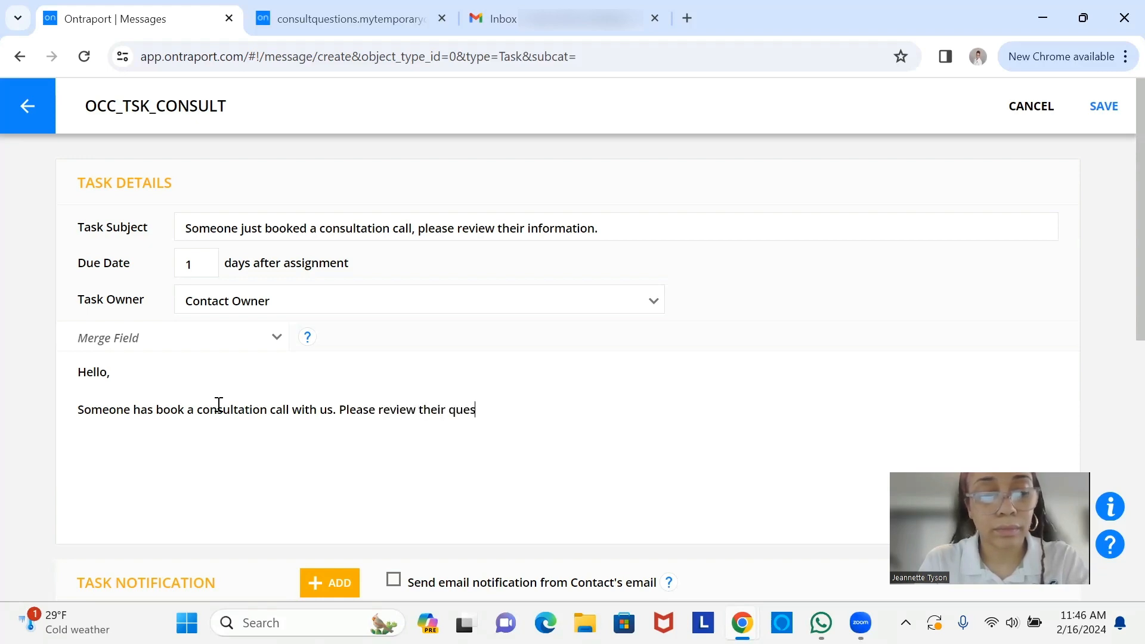
key("BackSpace")
key("BackSpace")
key("BackSpace")
key("BackSpace")
key("BackSpace")
key("BackSpace")
key("BackSpace")
key("BackSpace")
key("BackSpace")
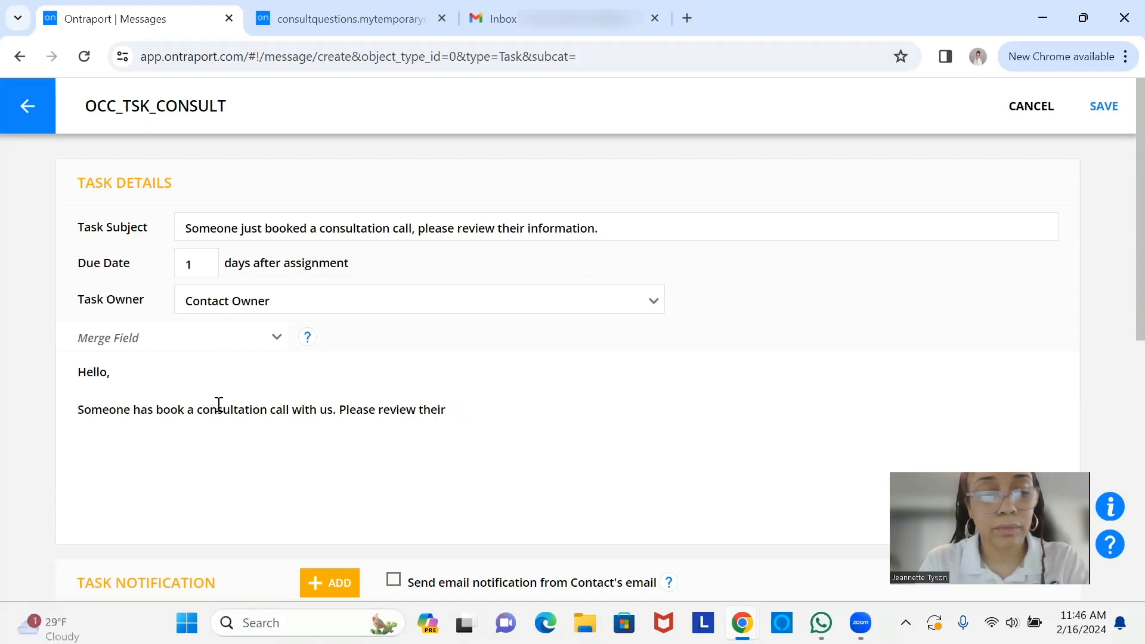
type("informatio")
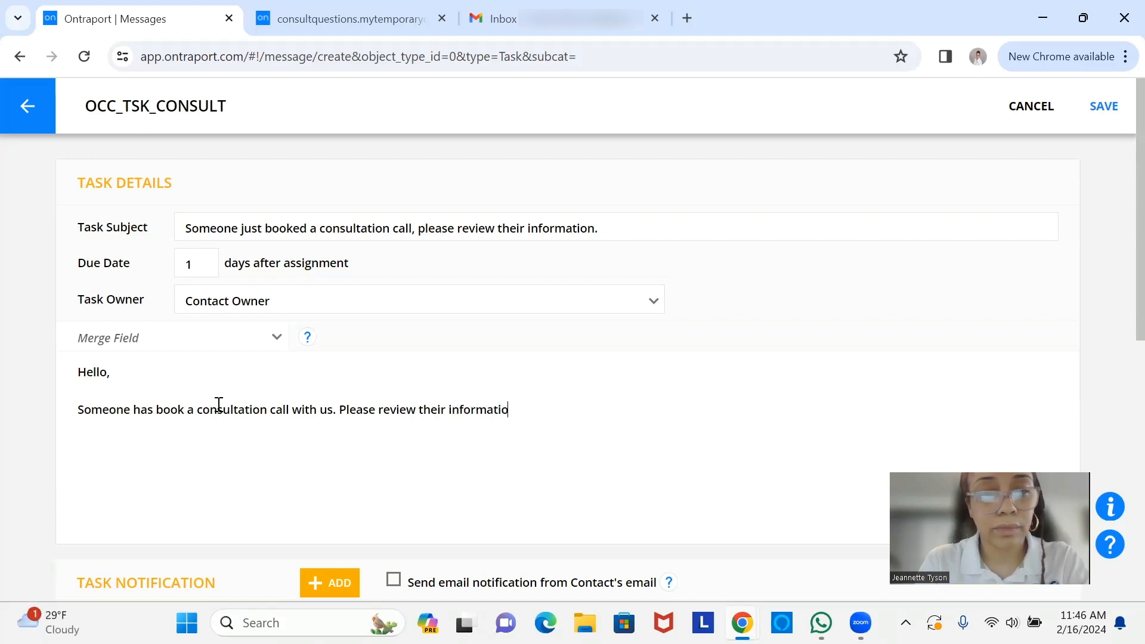
type("n and m")
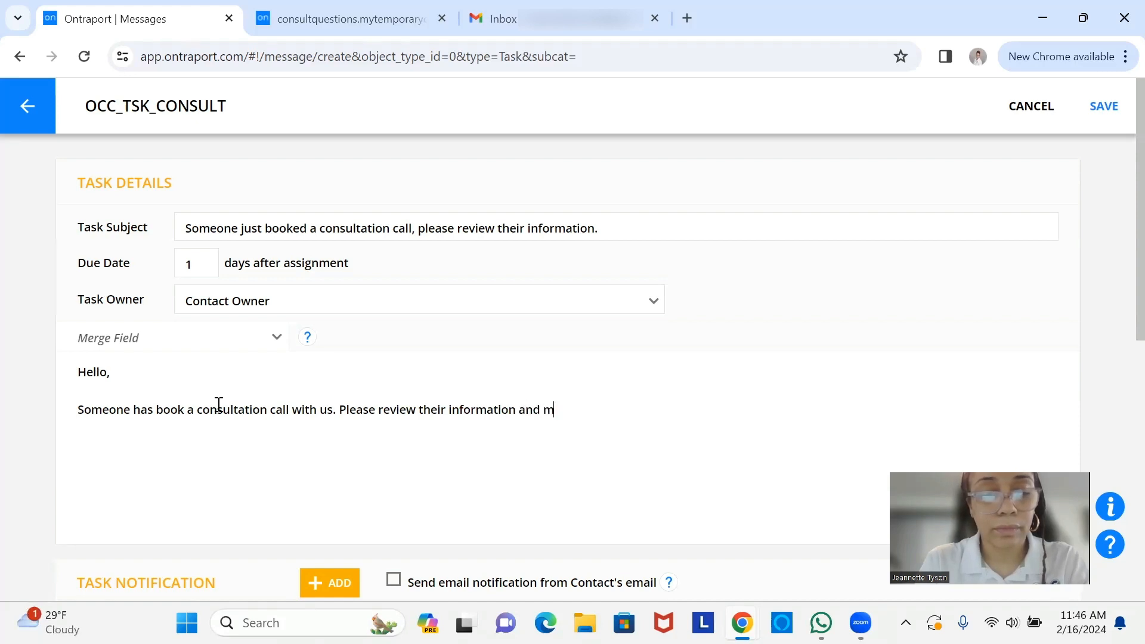
type("ake sure that we have w")
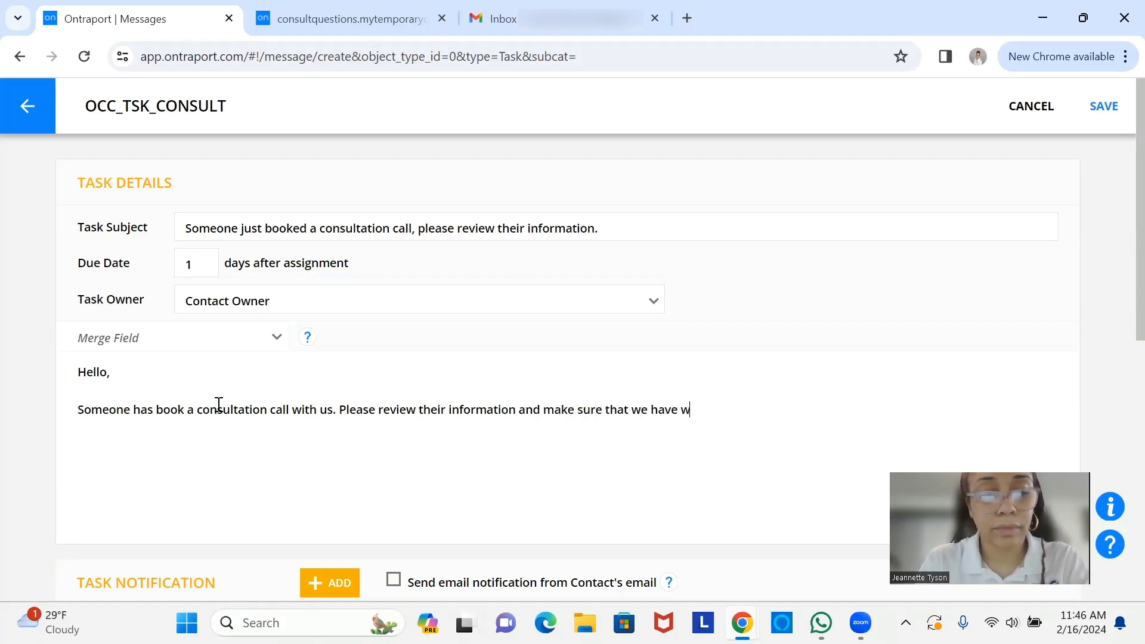
key("BackSpace")
type("everything we ")
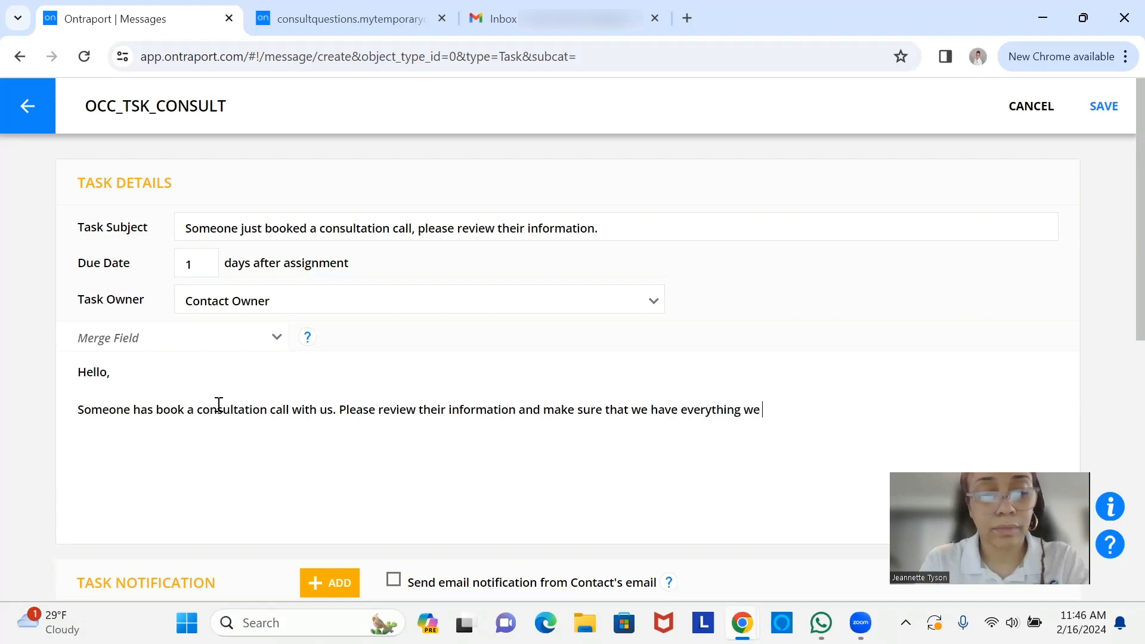
type("need before w")
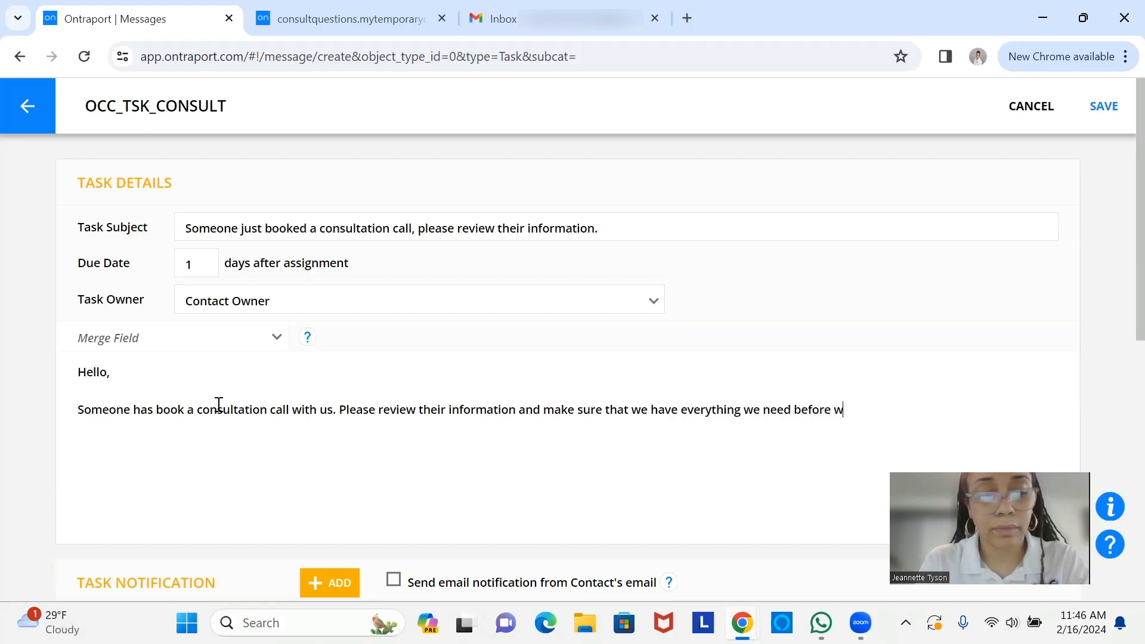
type("e meet with them.")
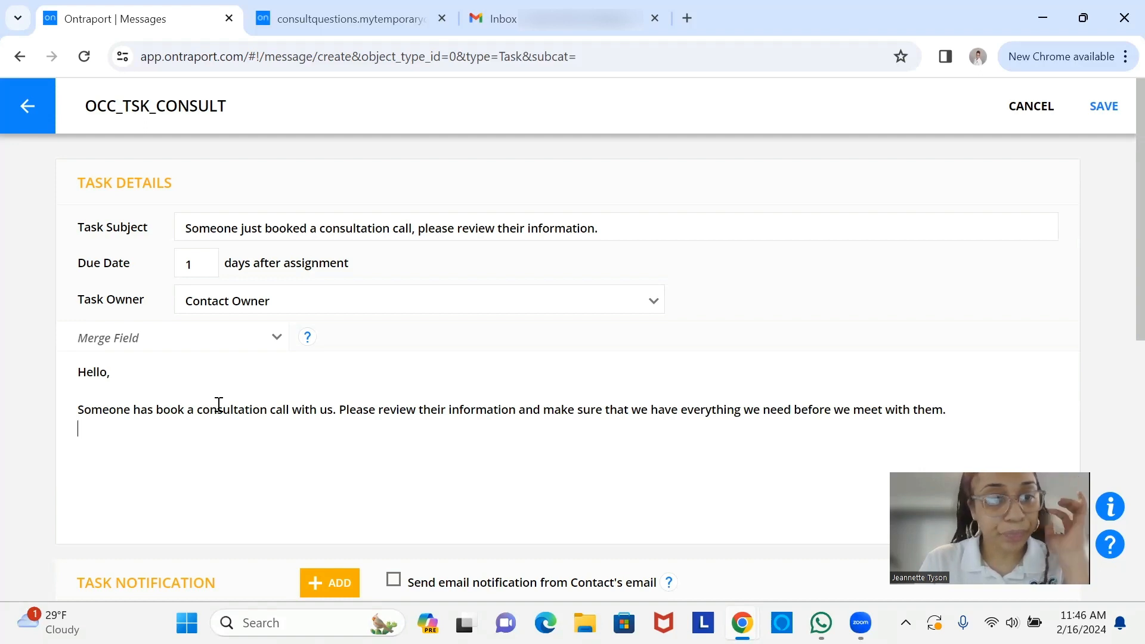
key("Return")
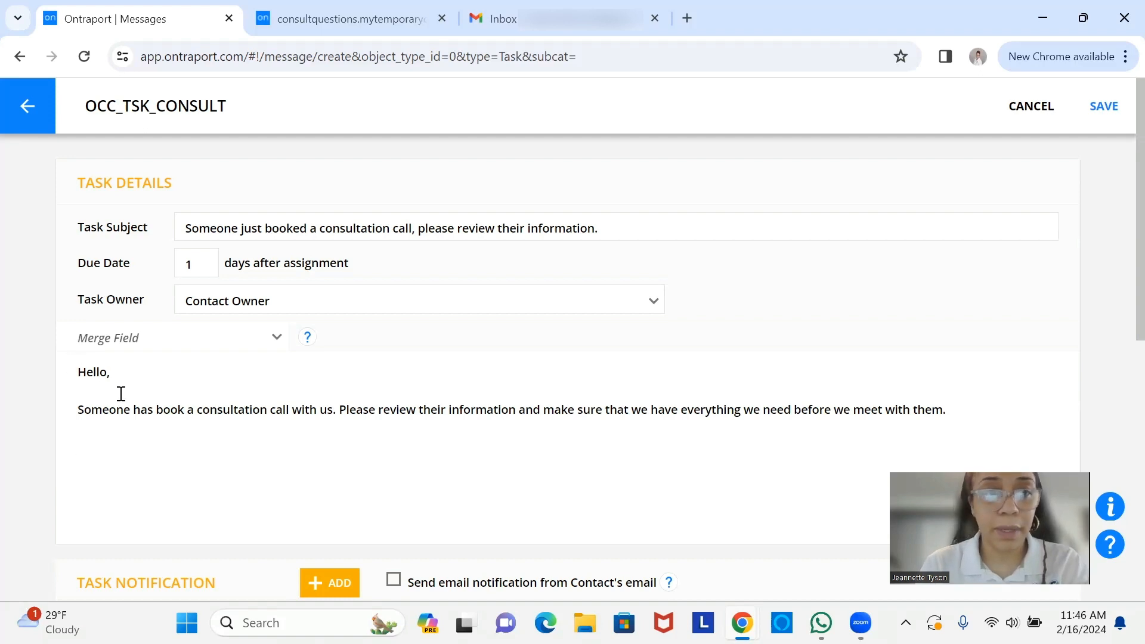
left_click(338, 10)
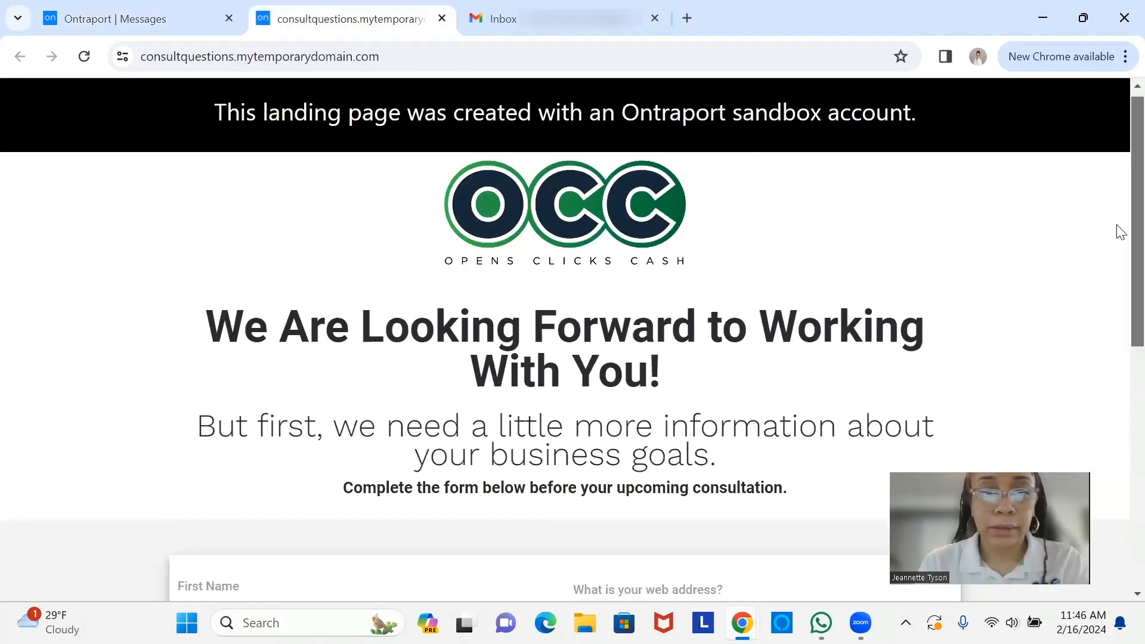
Scroll through the consultation form's questions, then go back to the task editor.
scroll(1118, 238, "down", 5)
scroll(1119, 346, "down", 2)
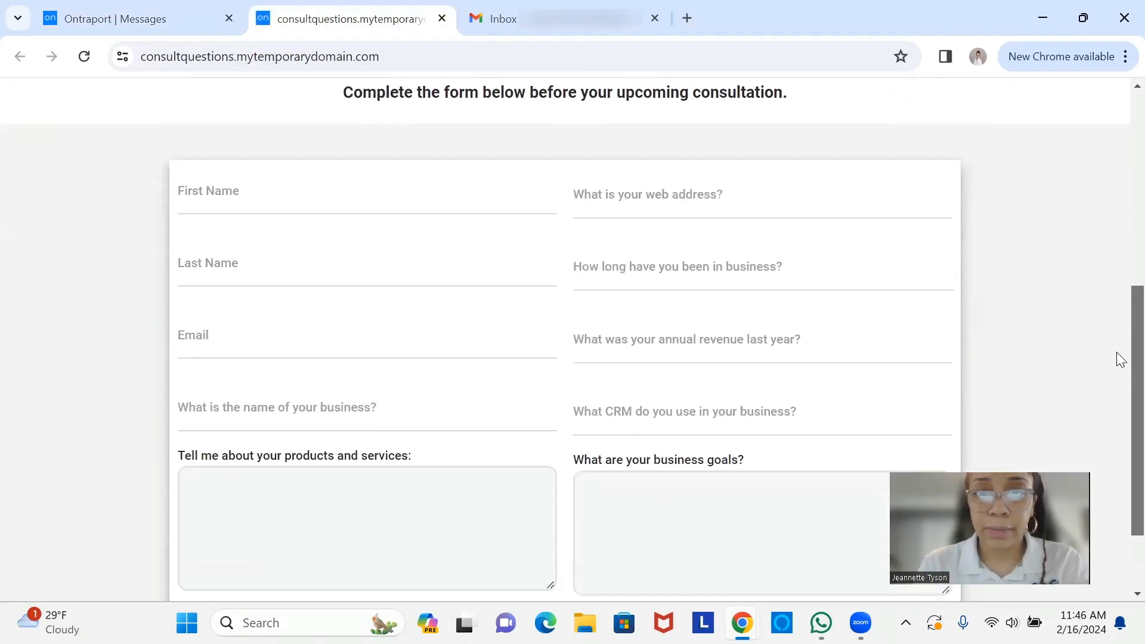
scroll(1119, 334, "up", 3)
scroll(1118, 283, "down", 1)
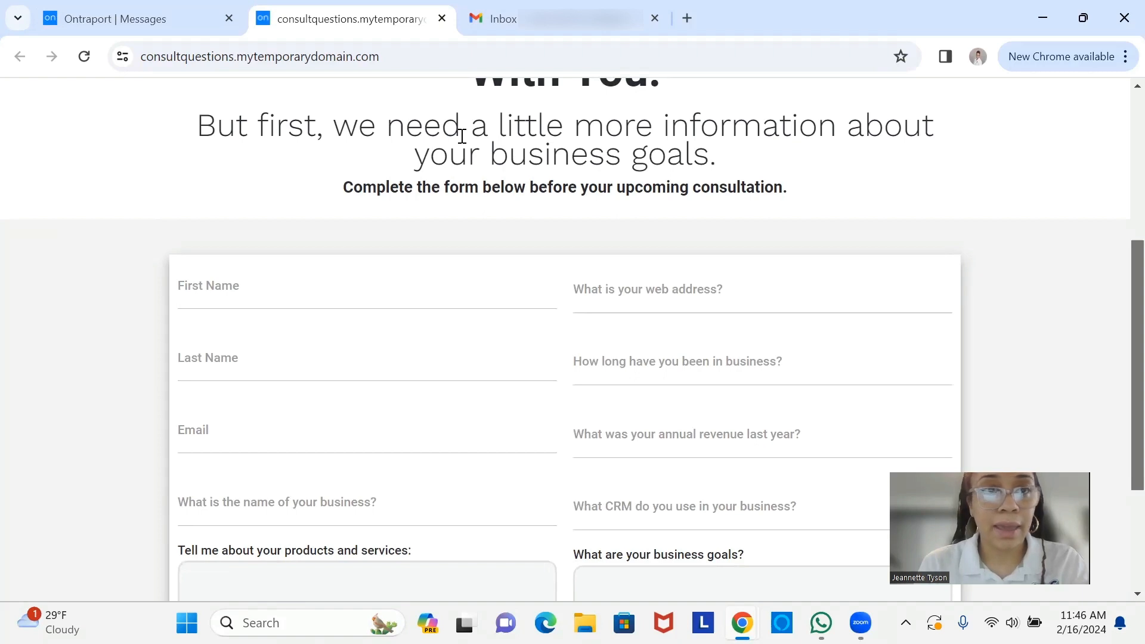
left_click(127, 17)
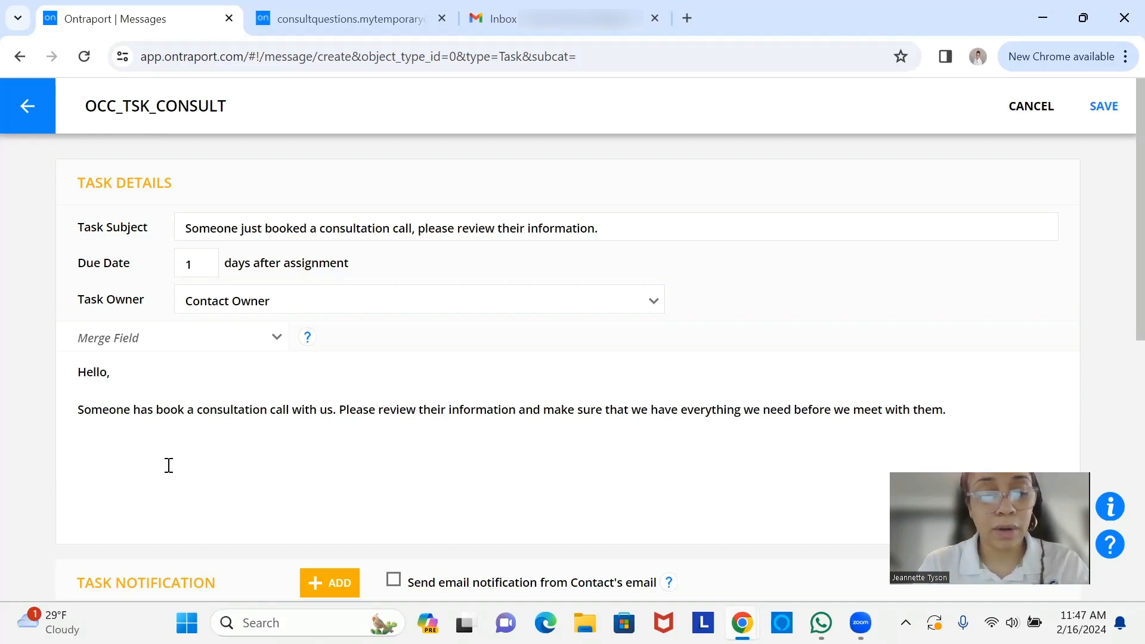
Add a 'Name:' line with the First Name and Last Name merge fields.
type("Na")
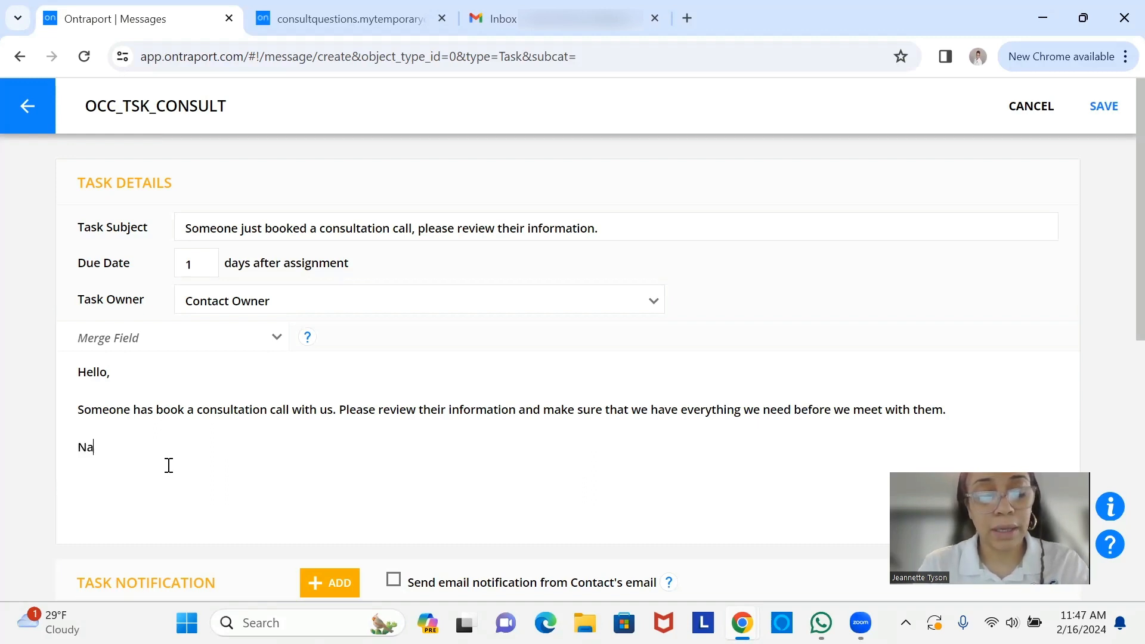
type("me:")
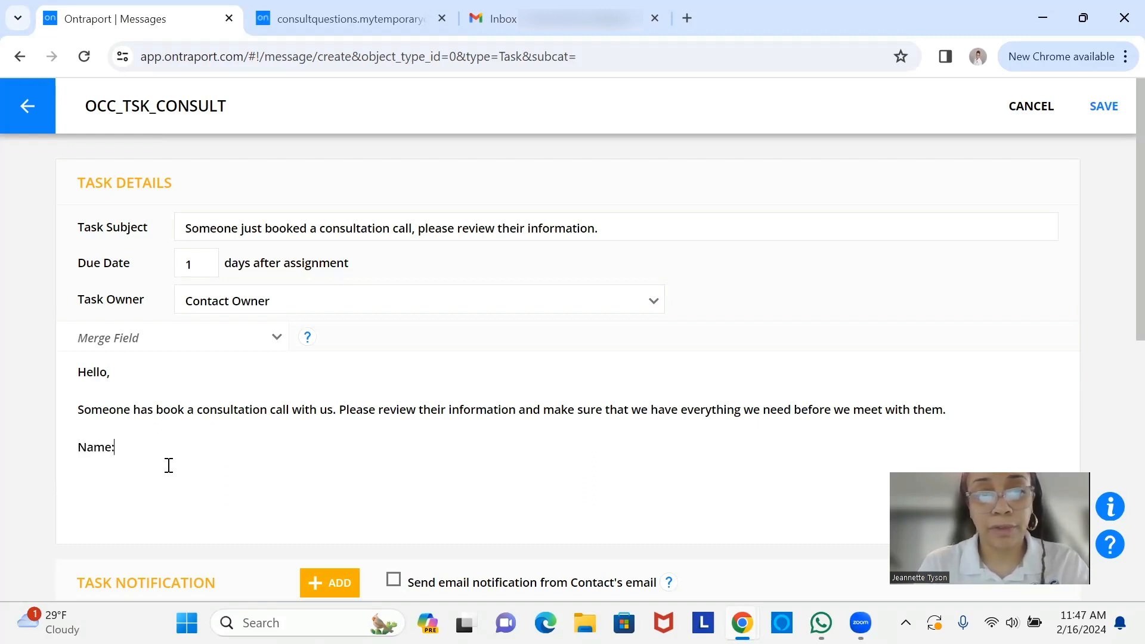
left_click(257, 344)
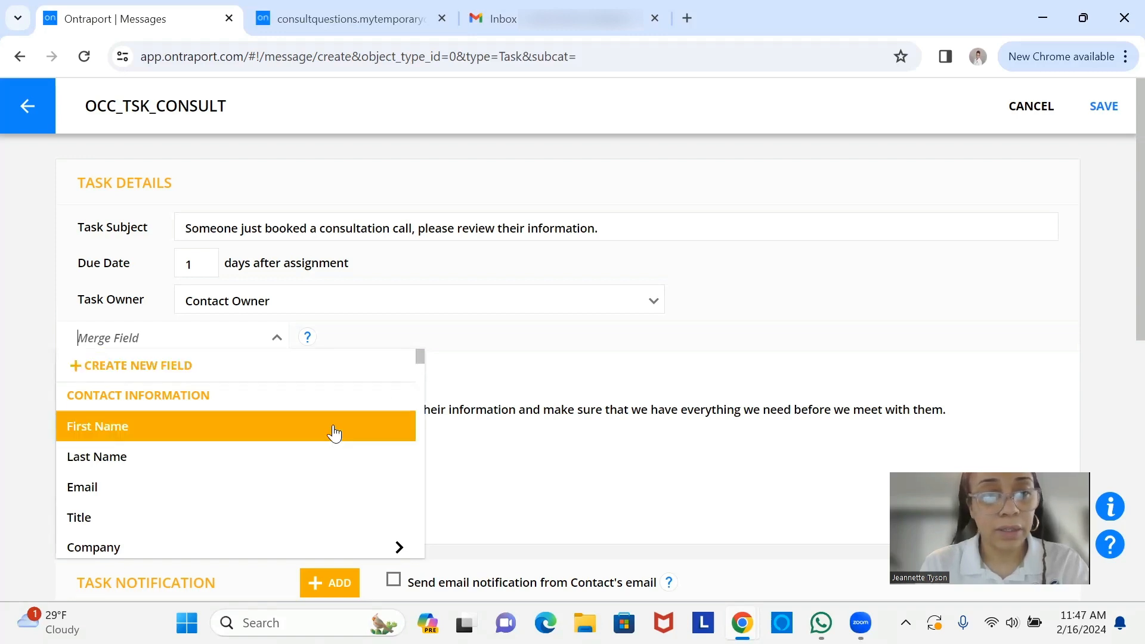
left_click(334, 432)
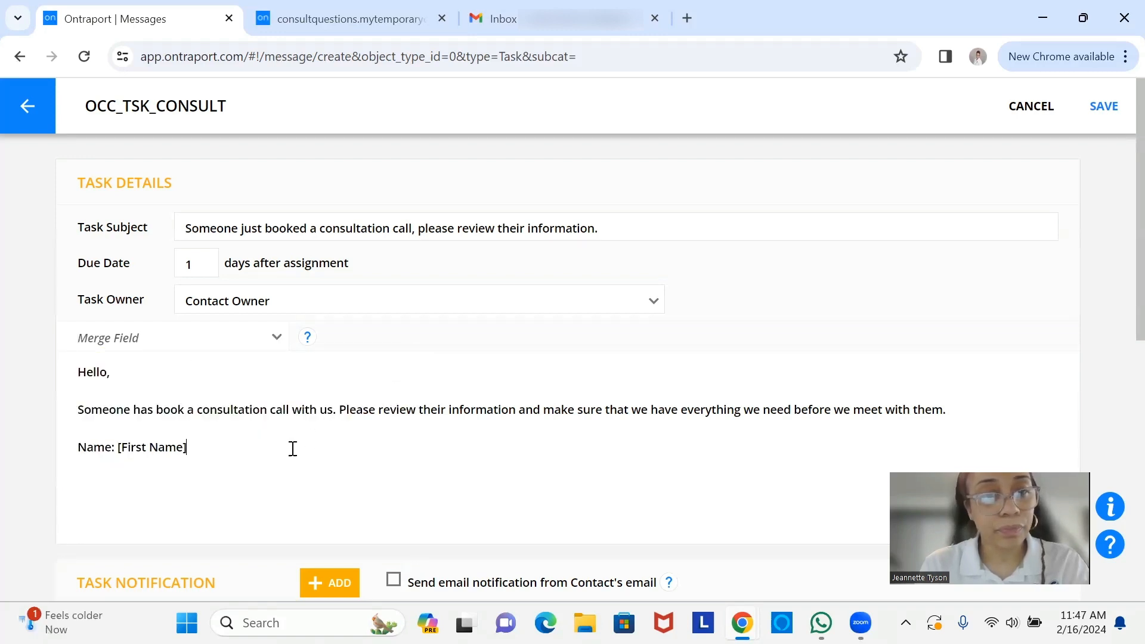
left_click(221, 351)
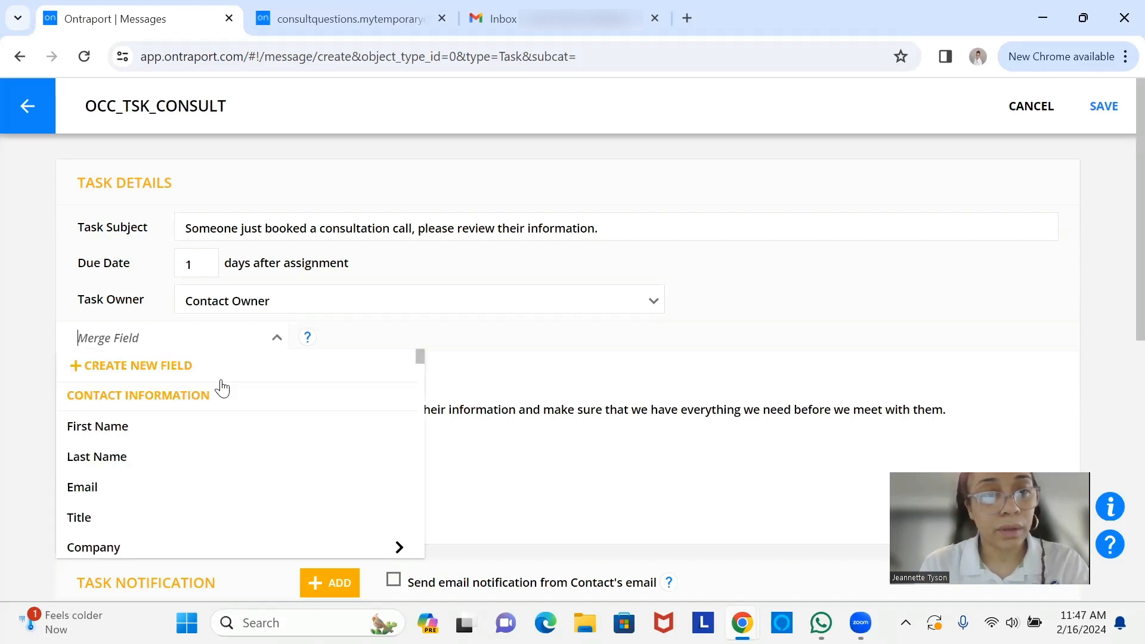
left_click(228, 460)
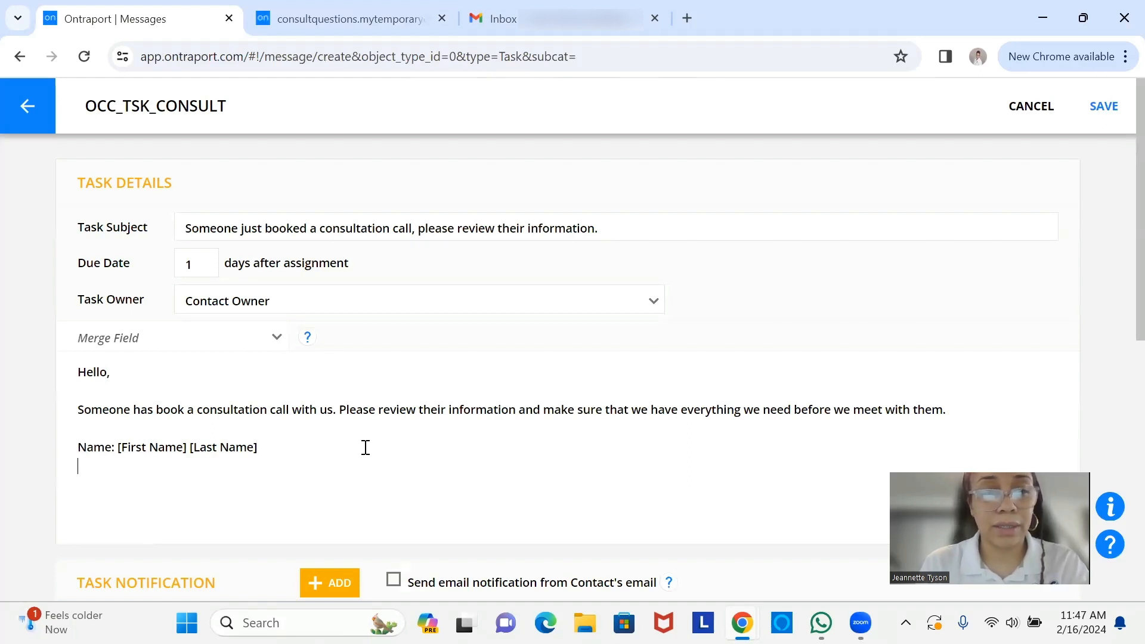
Add an 'Email:' line with the Email merge field.
type("mail:")
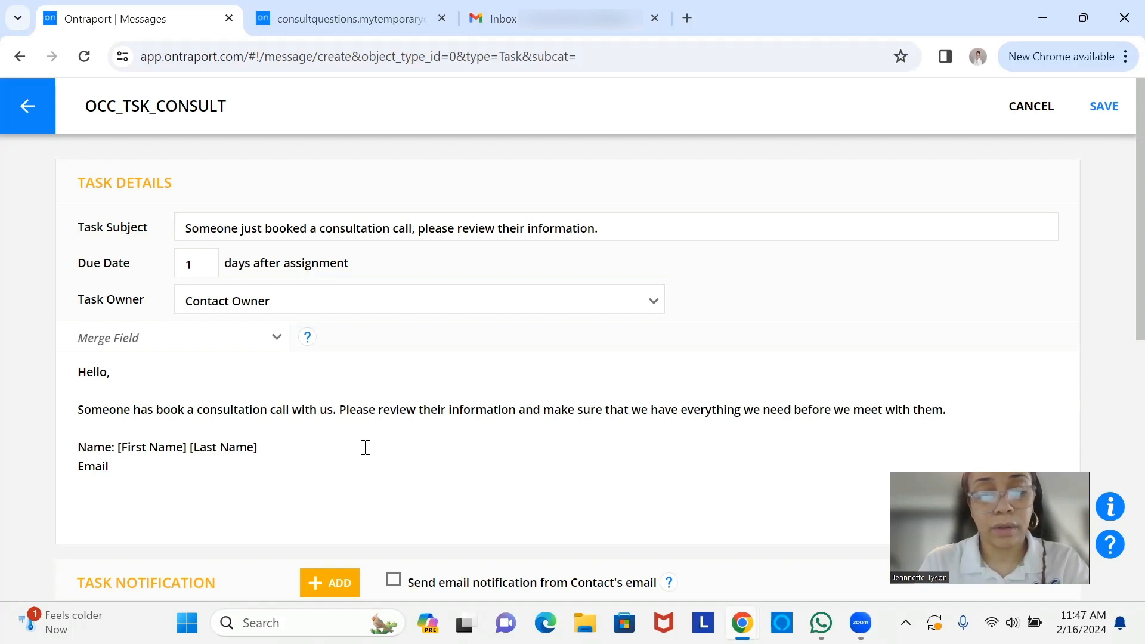
left_click(121, 338)
left_click(153, 487)
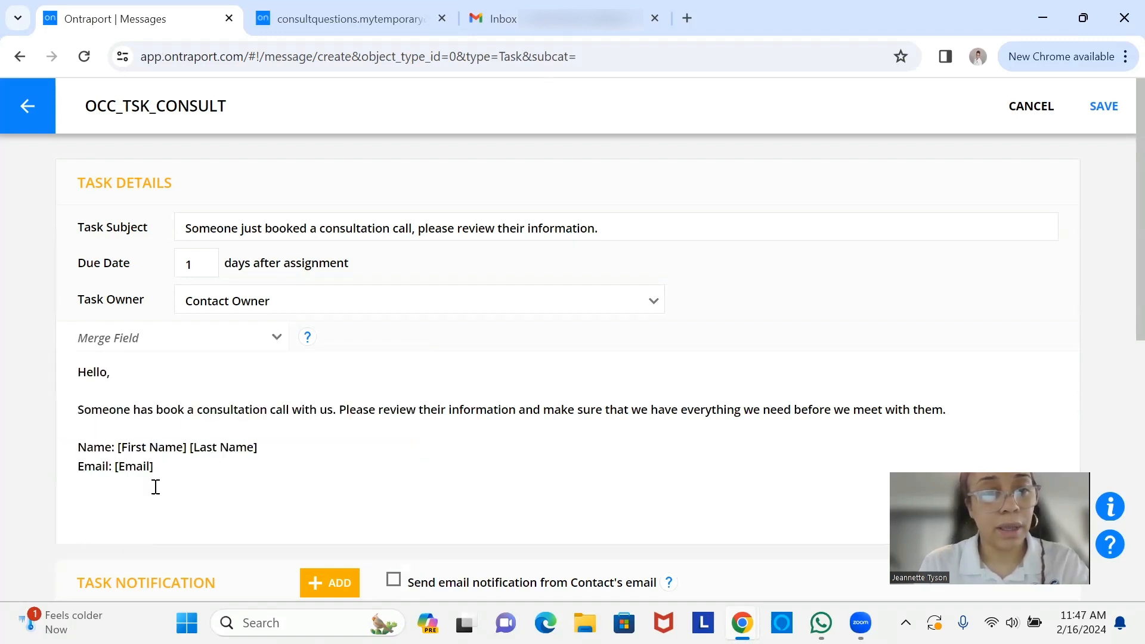
Recheck the consultation form questions, then add a new blank task notification row.
left_click(364, 28)
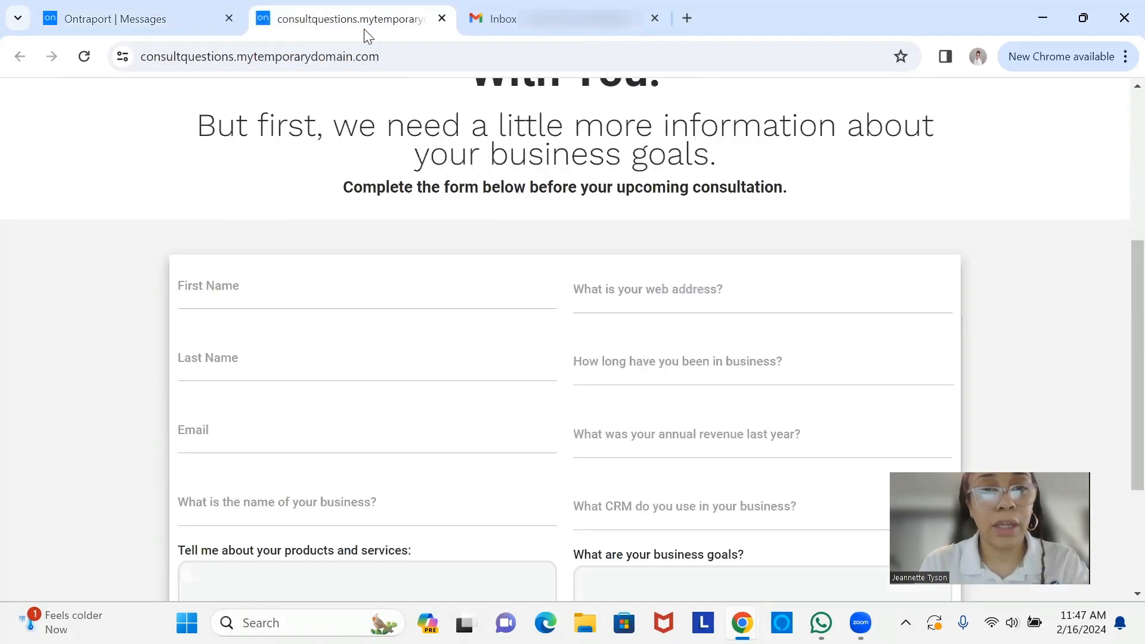
left_click(86, 13)
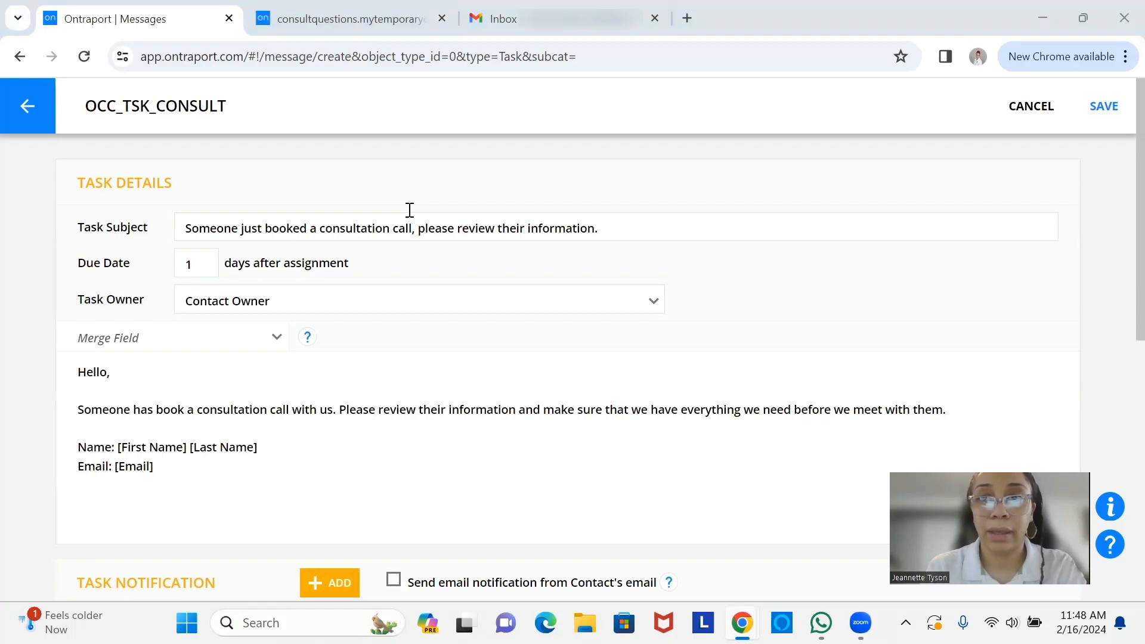
scroll(410, 210, "down", 2)
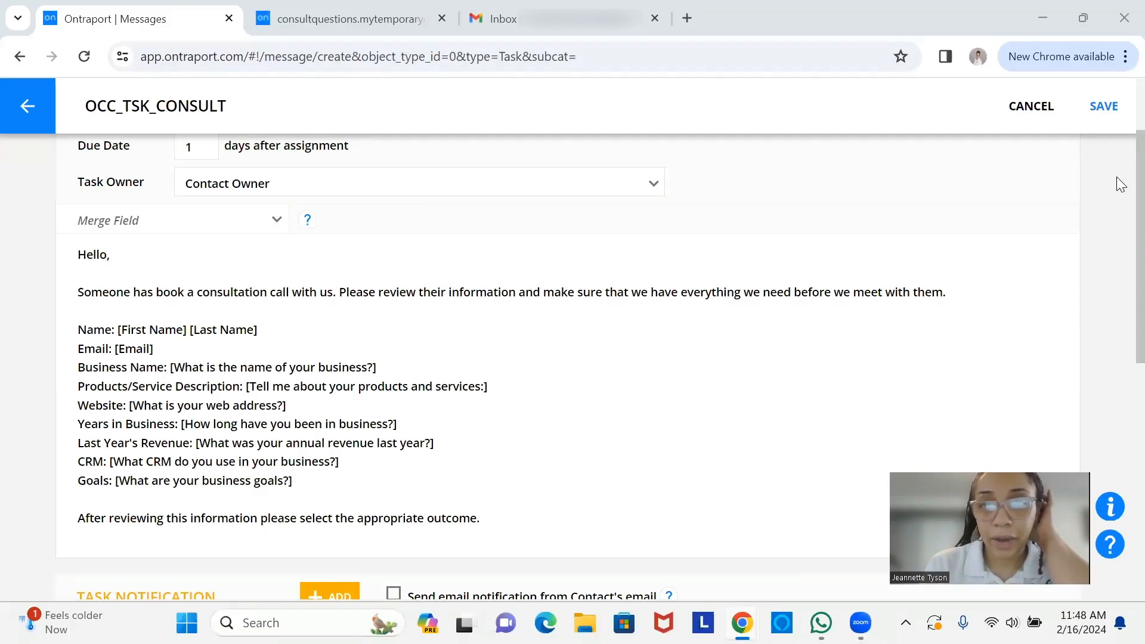
scroll(1121, 203, "down", 2)
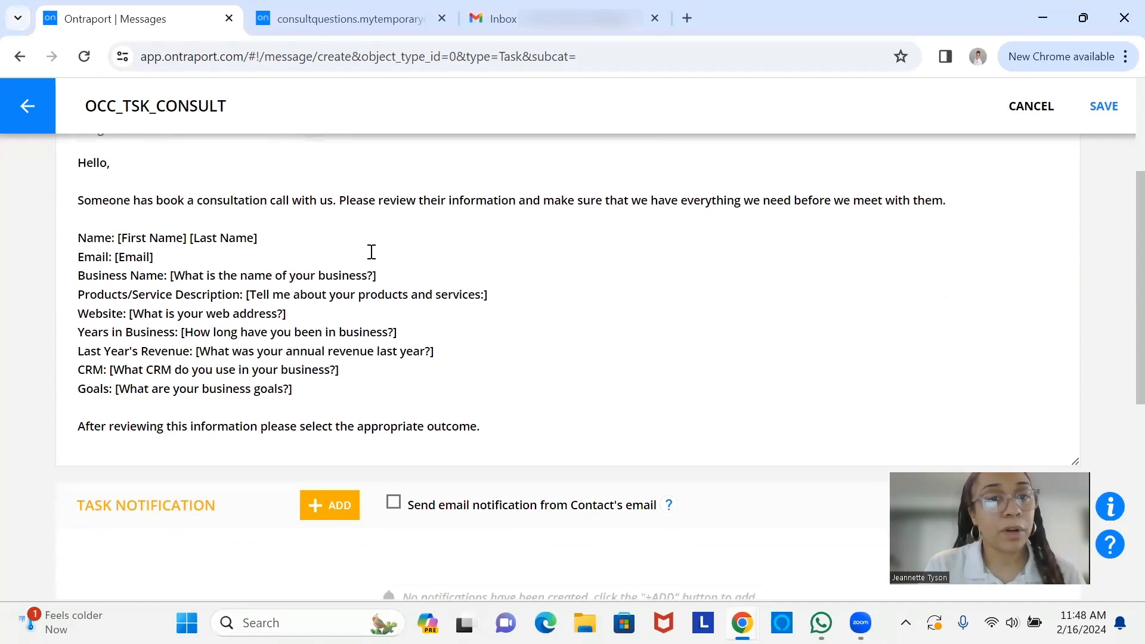
scroll(1119, 358, "down", 3)
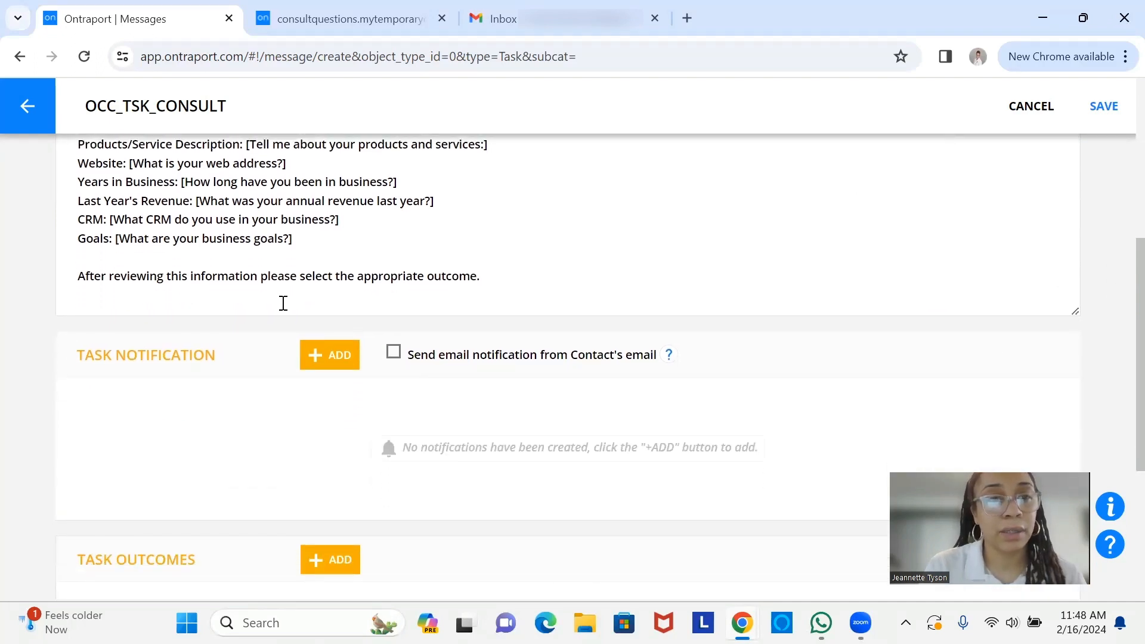
left_click(333, 364)
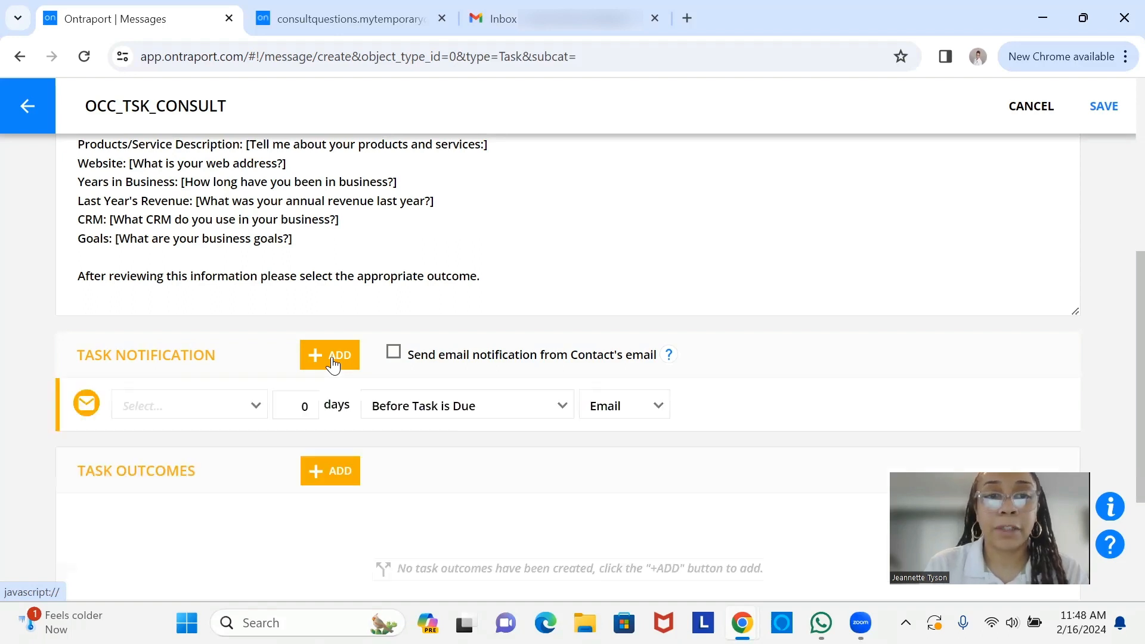
Notify a Specific Email Address When Task is Assigned, filling in the recipient's e-mail address.
left_click(180, 419)
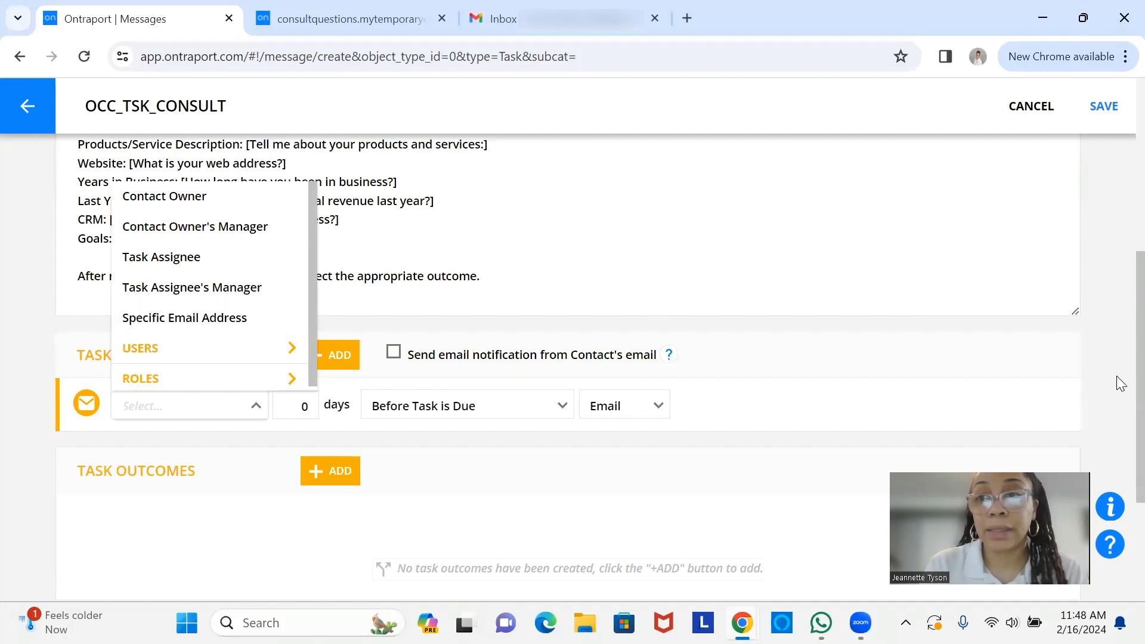
scroll(1119, 384, "up", 5)
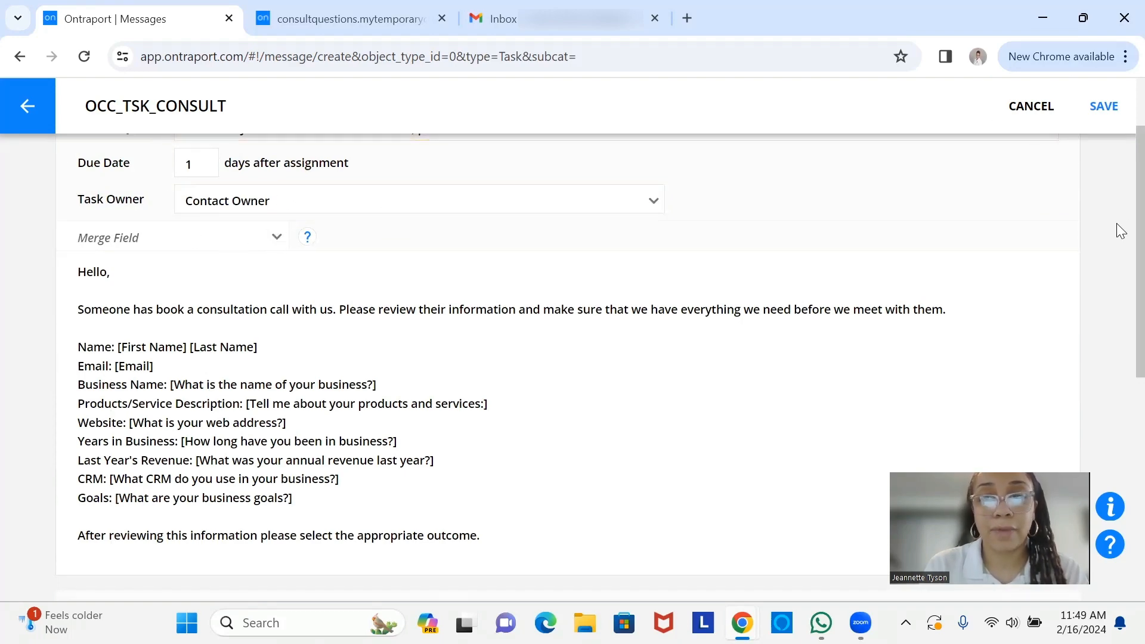
scroll(1117, 302, "down", 4)
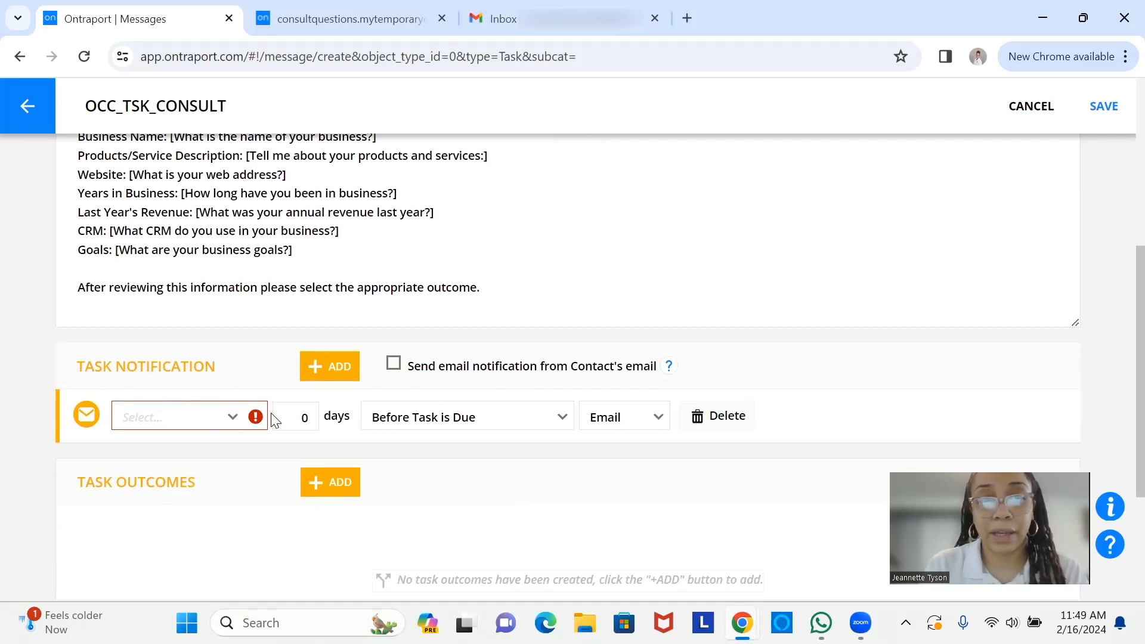
left_click(233, 417)
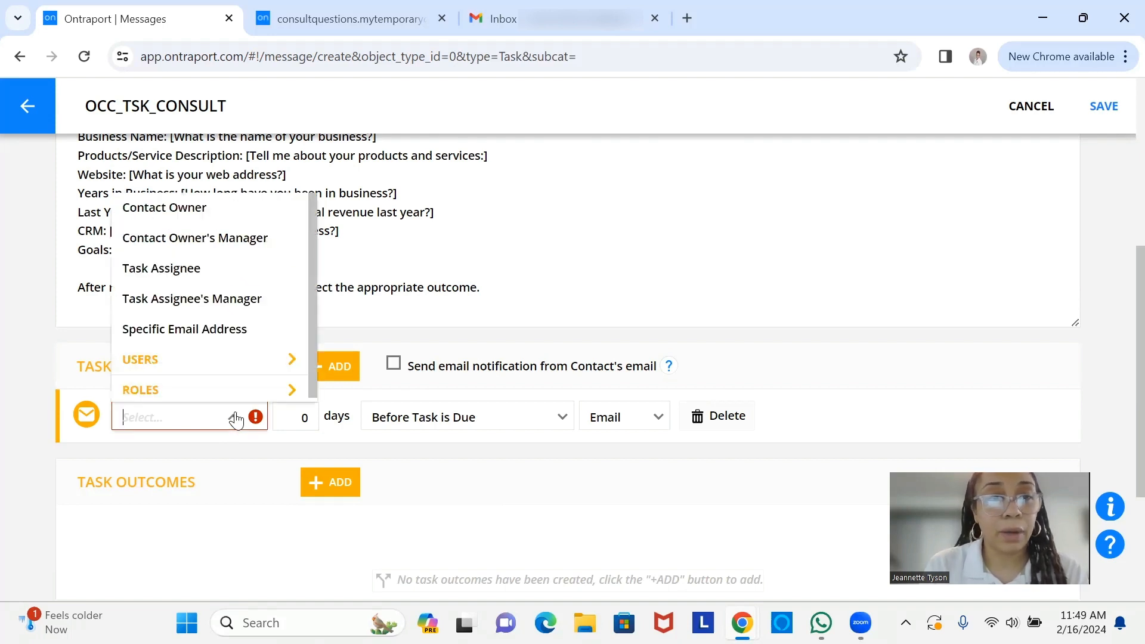
left_click(233, 328)
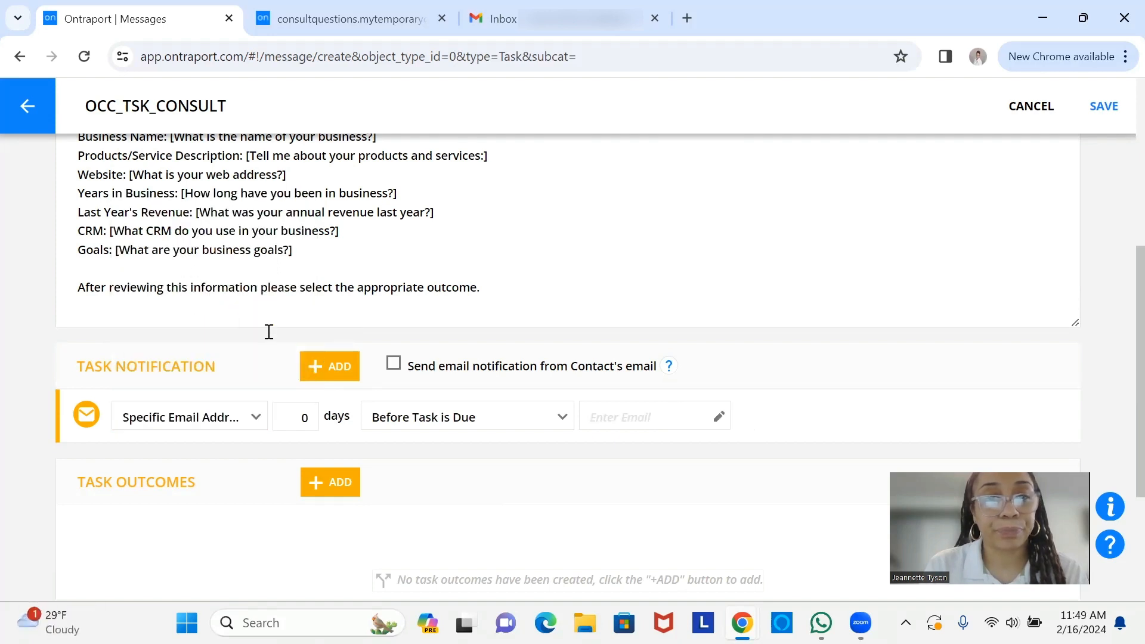
left_click(304, 419)
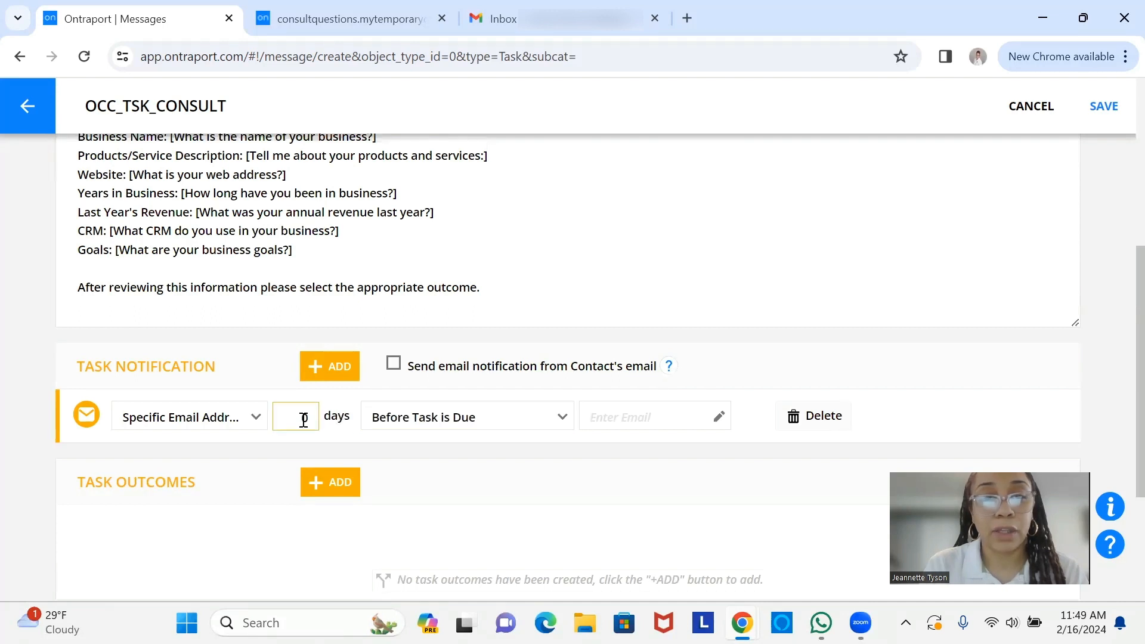
left_click(421, 424)
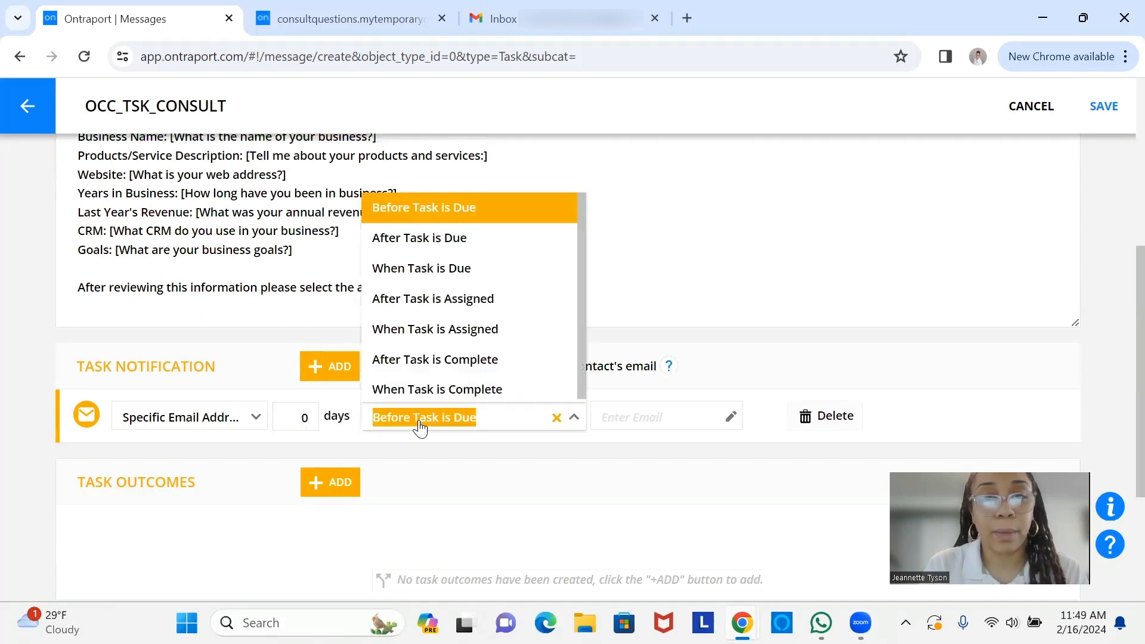
left_click(475, 334)
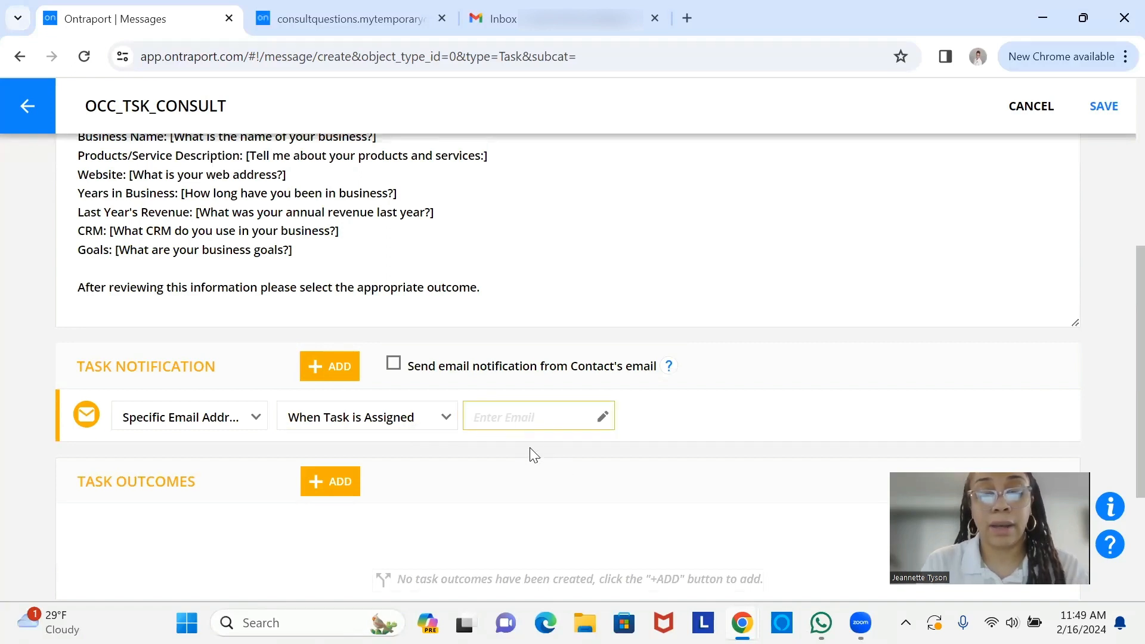
type("opensource")
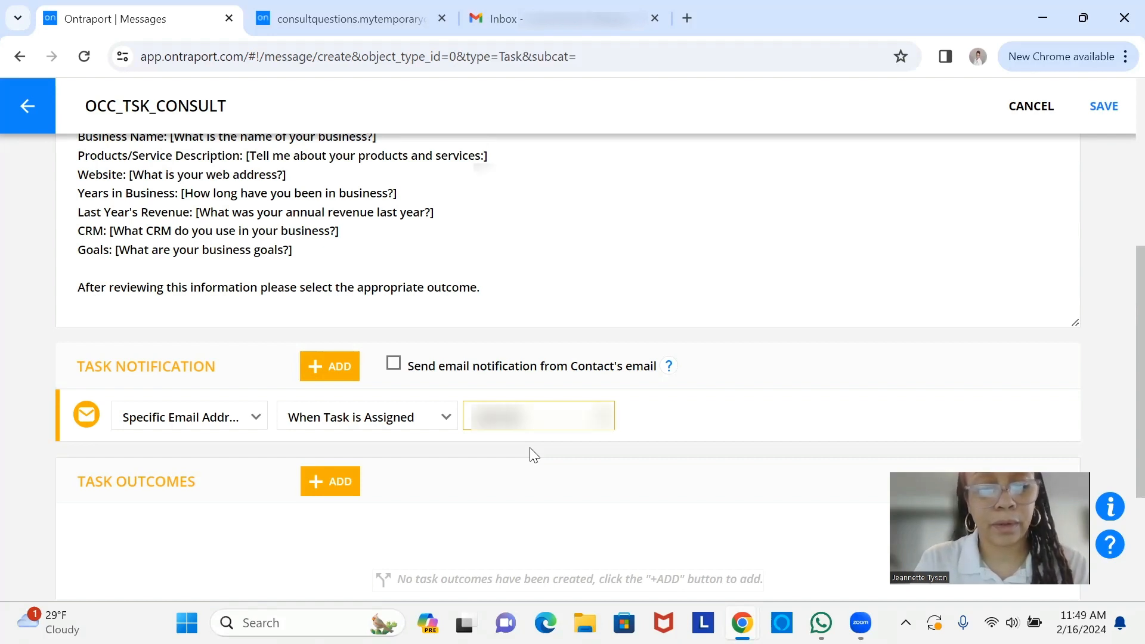
type("con")
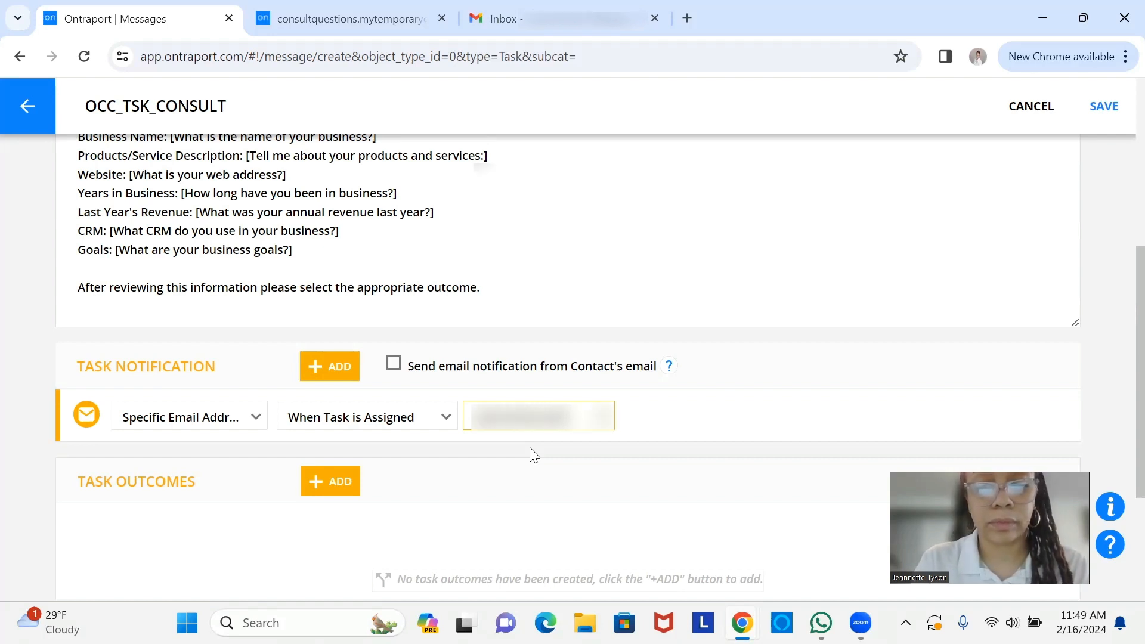
type("sulting")
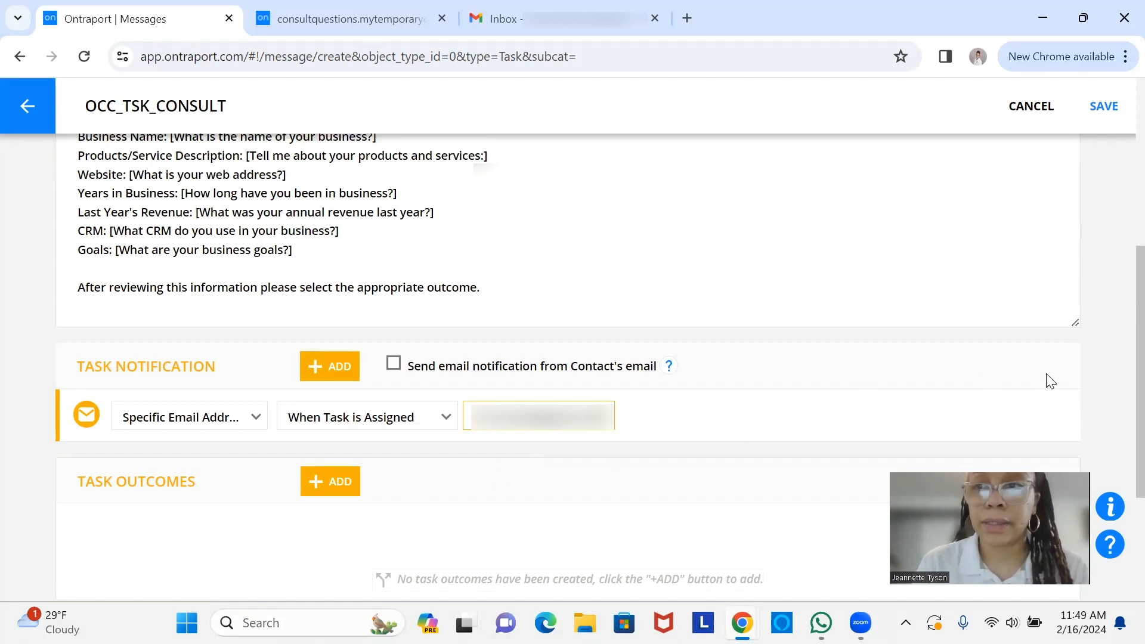
scroll(1118, 418, "down", 3)
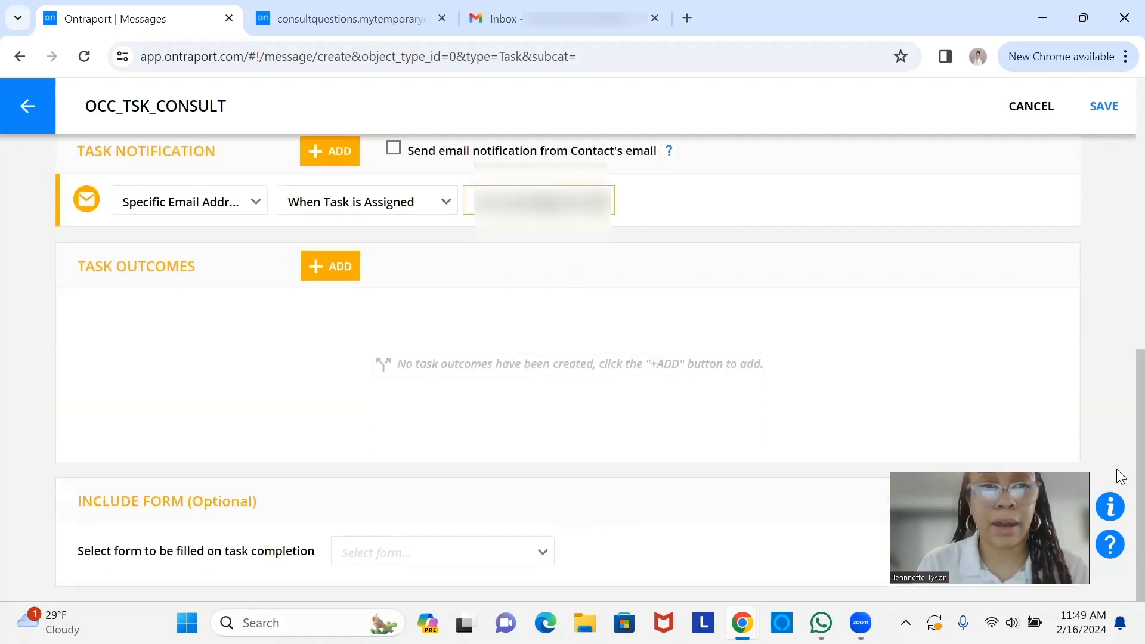
Create and save the outcome 'Information received, client is ready to go.'.
left_click(338, 269)
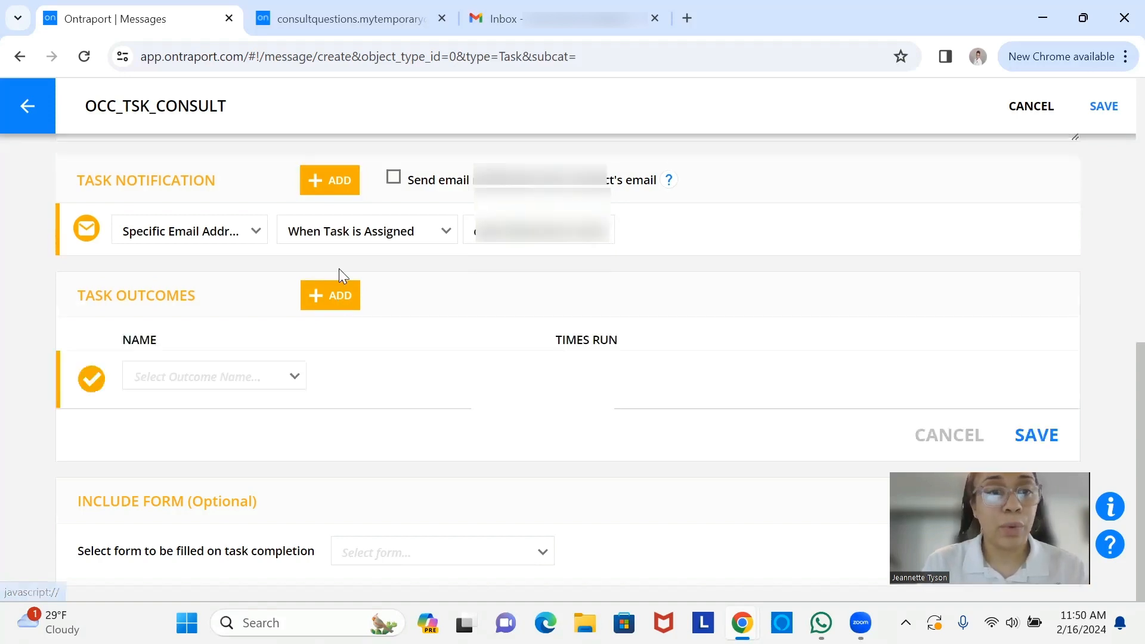
left_click(241, 384)
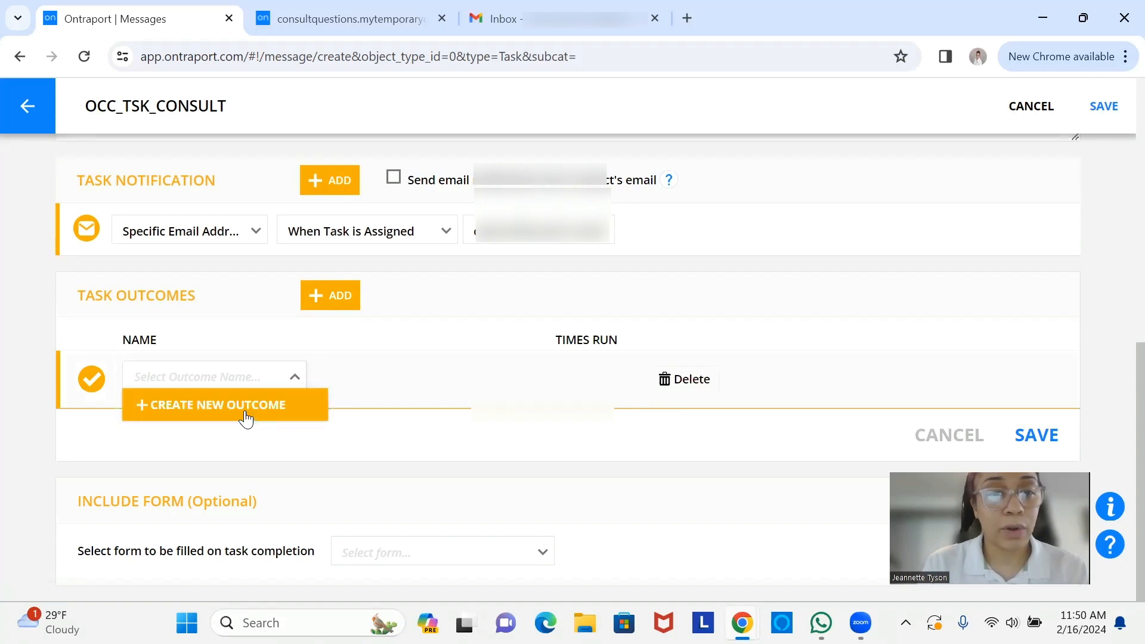
left_click(245, 406)
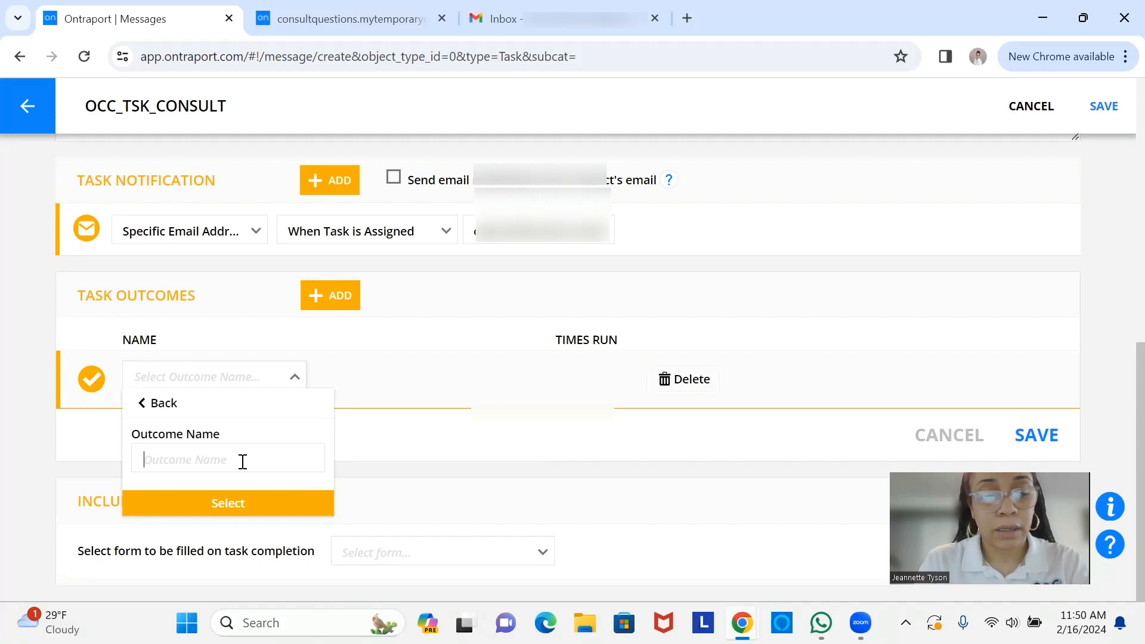
type("Inform")
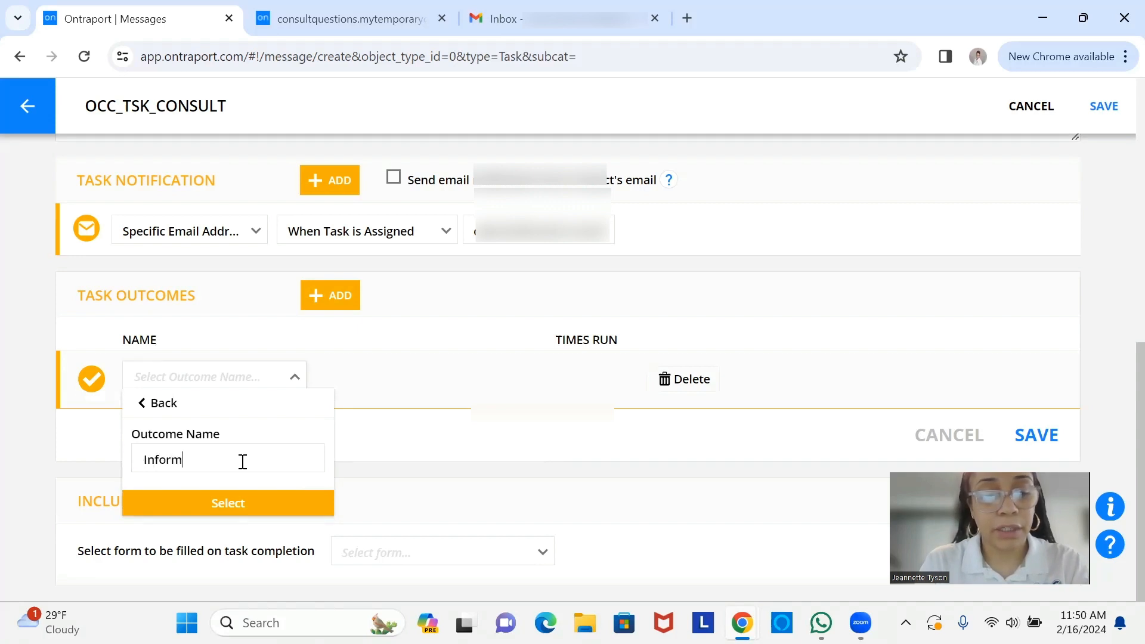
type("ation rec")
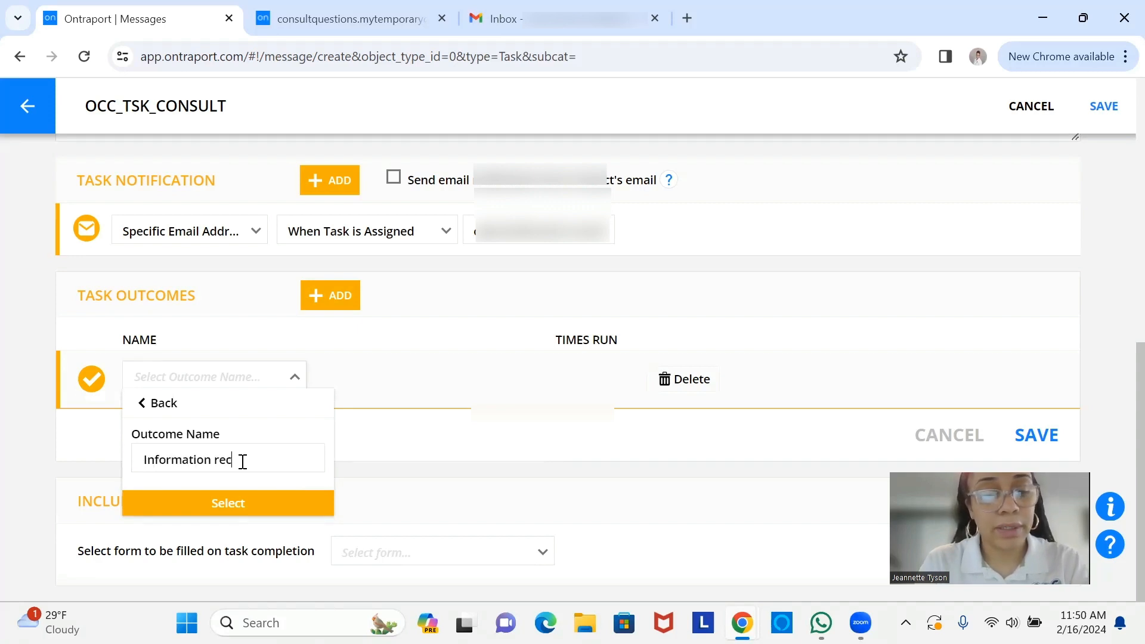
type("eived, clie")
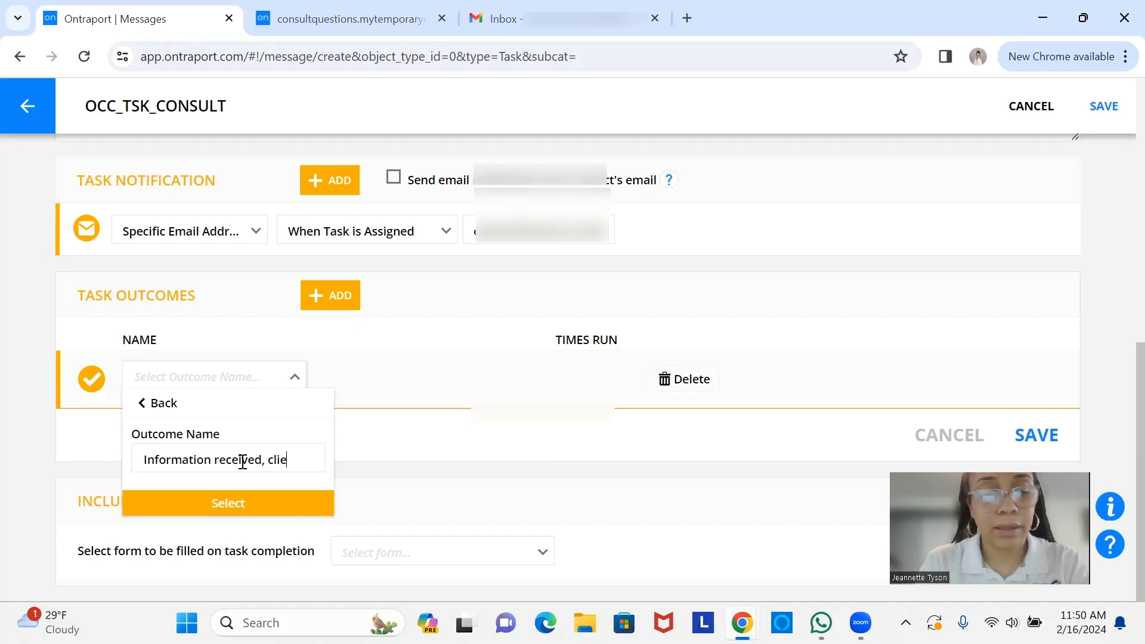
type("nt is ready")
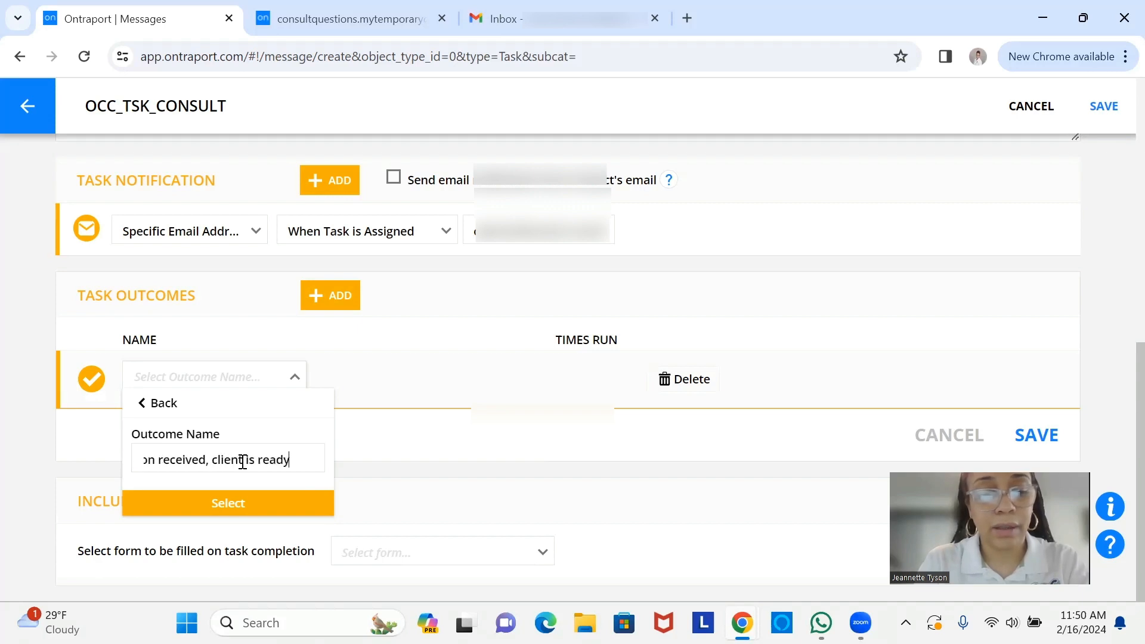
type(" to go.")
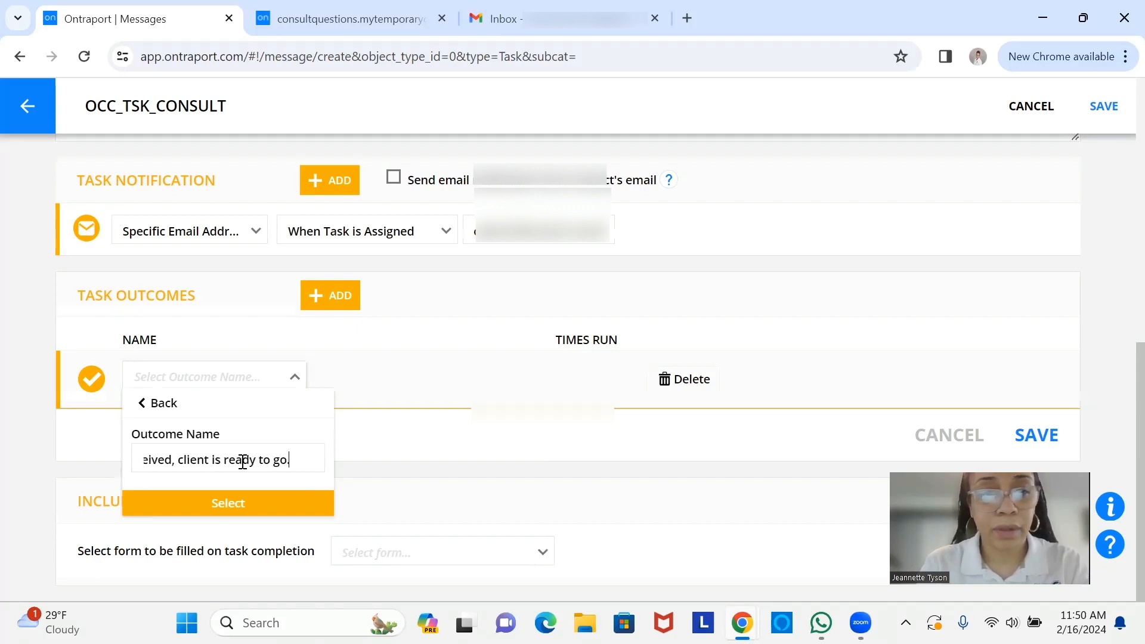
left_click(247, 504)
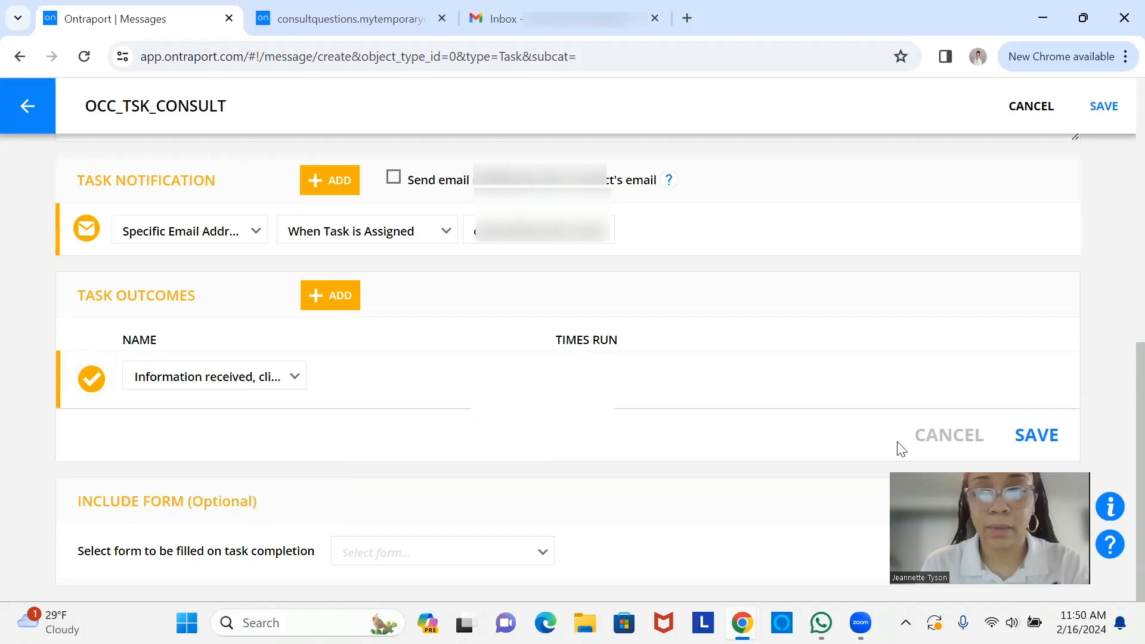
left_click(1052, 439)
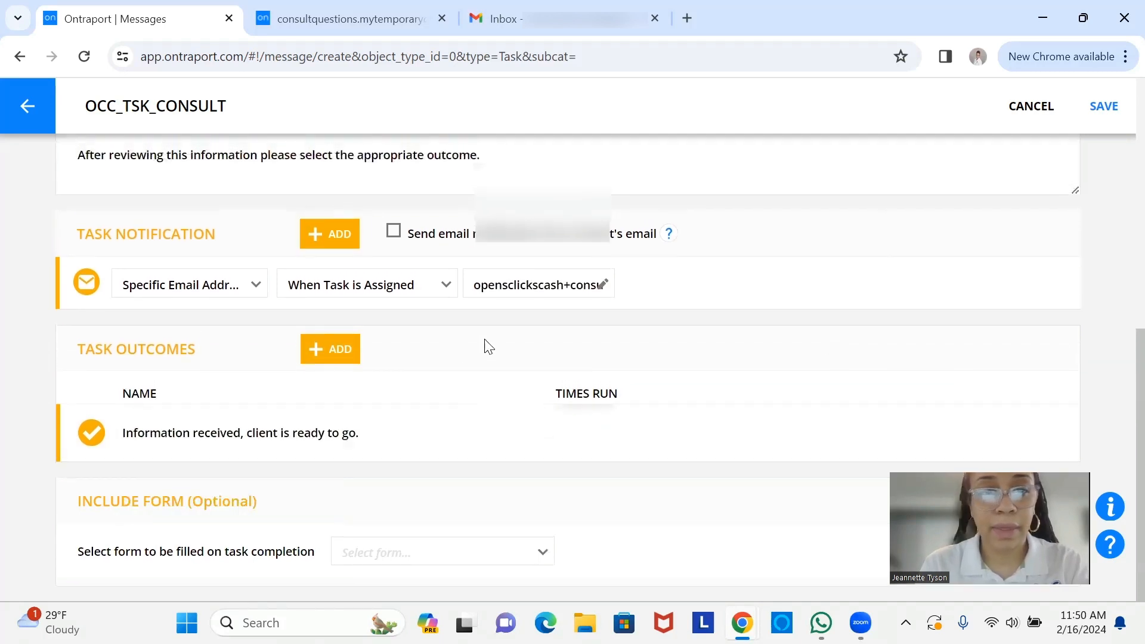
Create and save the outcome 'Client needs to clarify some of their information. I will reach out to them.'.
left_click(341, 354)
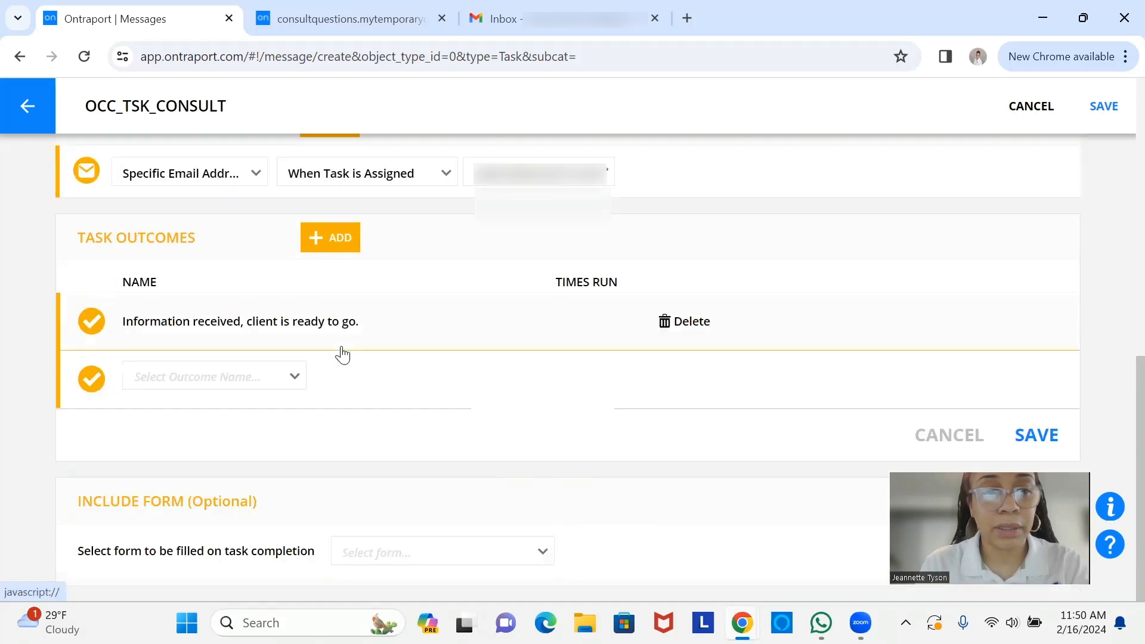
left_click(229, 377)
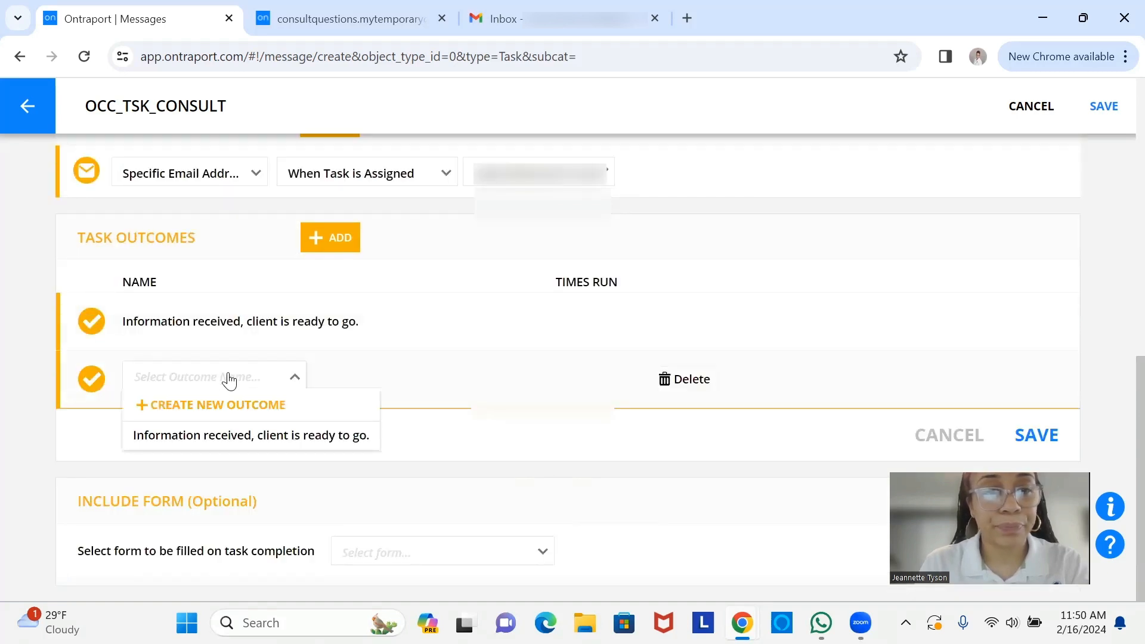
left_click(236, 403)
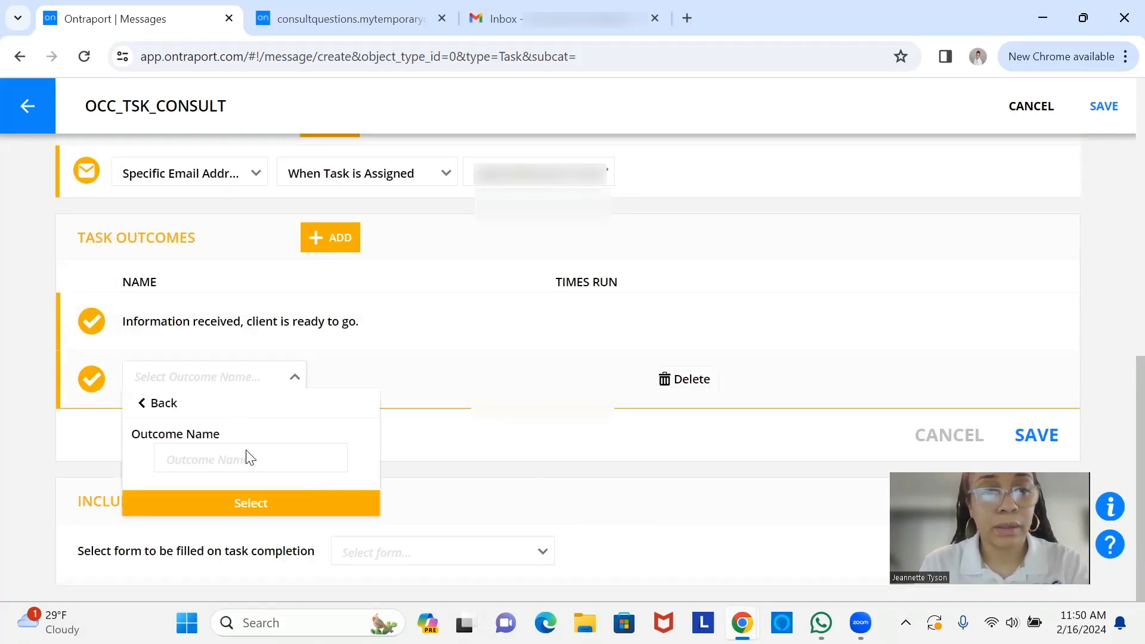
type("Client ")
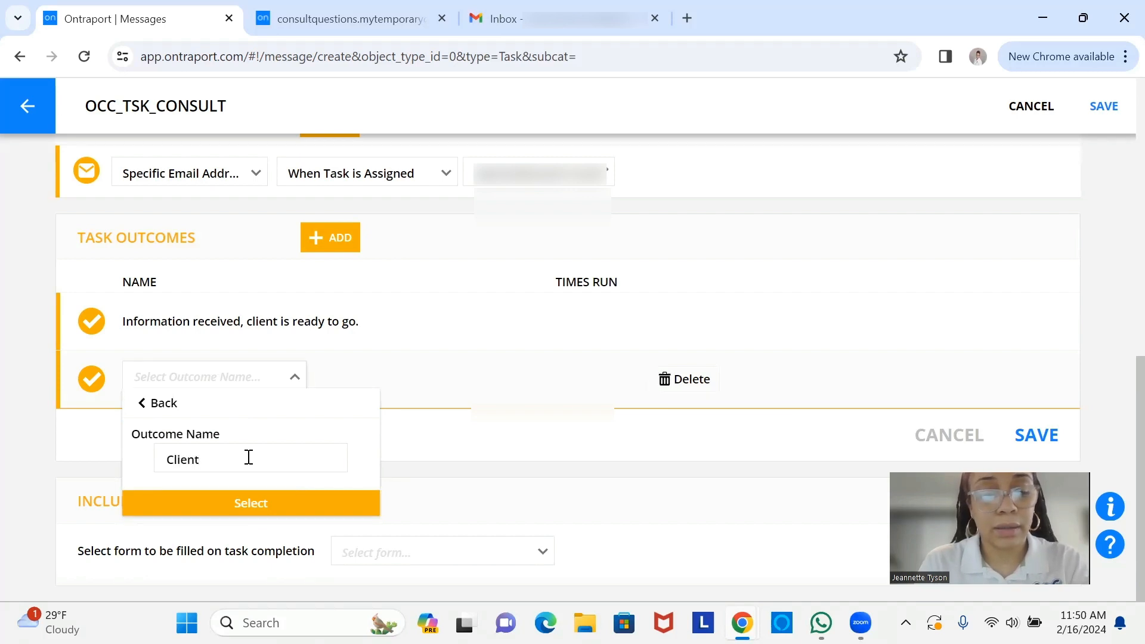
type("need to")
key("BackSpace")
key("BackSpace")
type("s to clarify ")
type("some o")
type("f their inform")
type("ation")
type(". I will ")
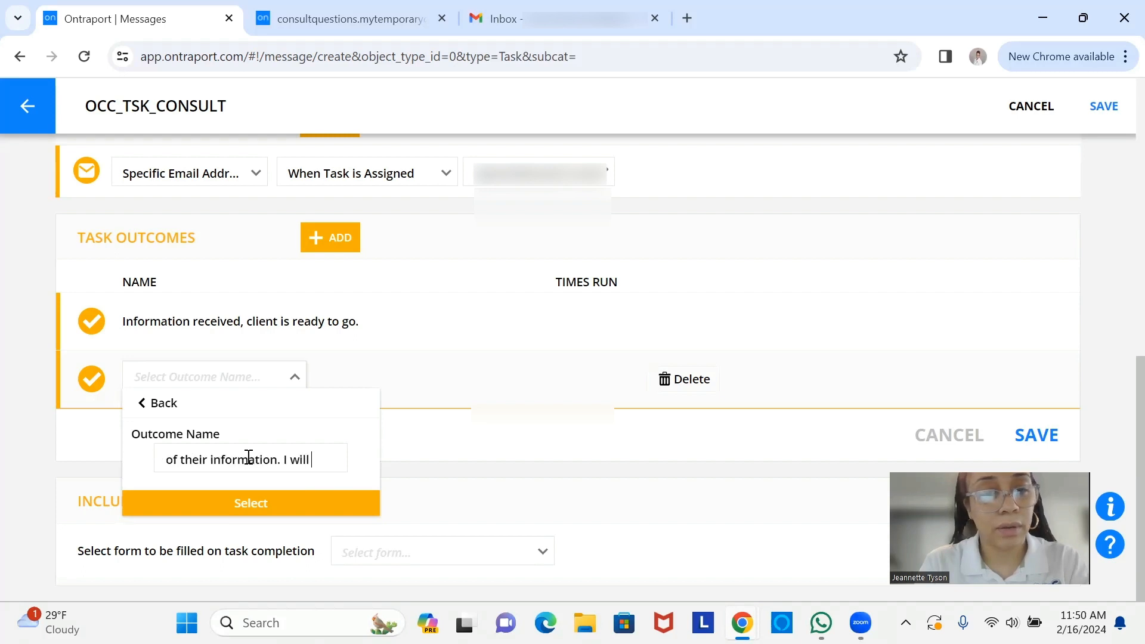
type("reach ")
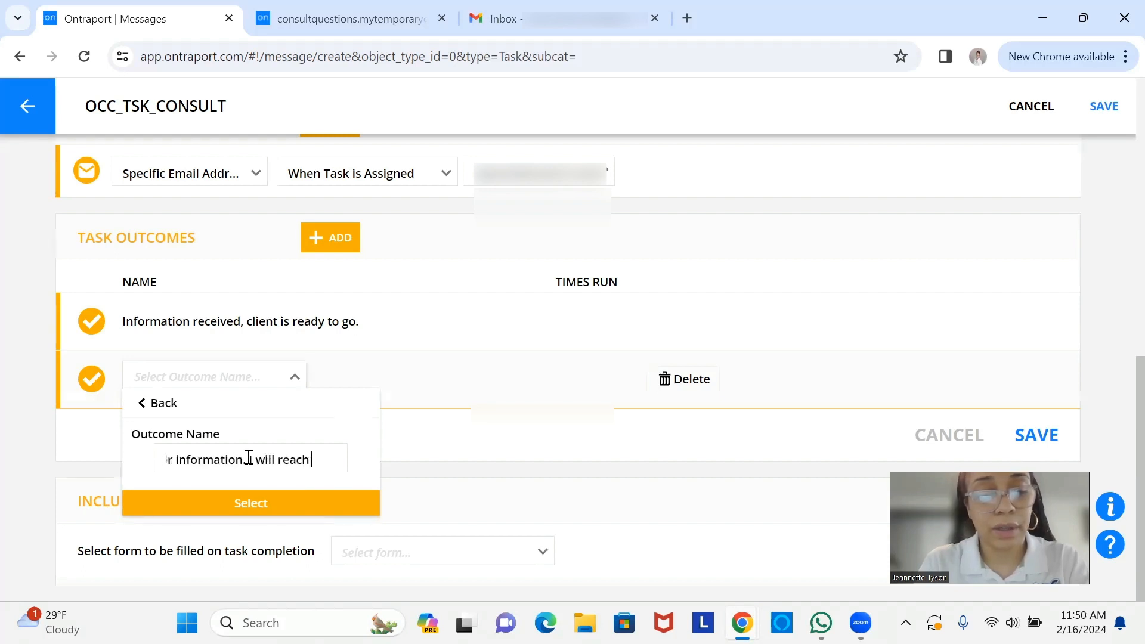
type("out to them.")
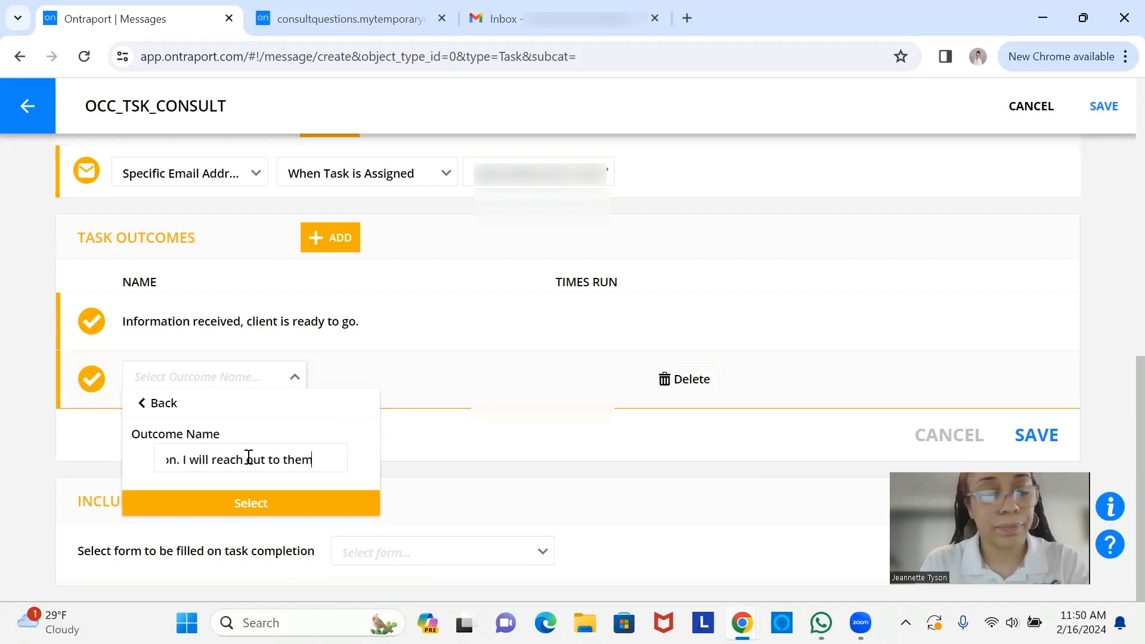
left_click(275, 512)
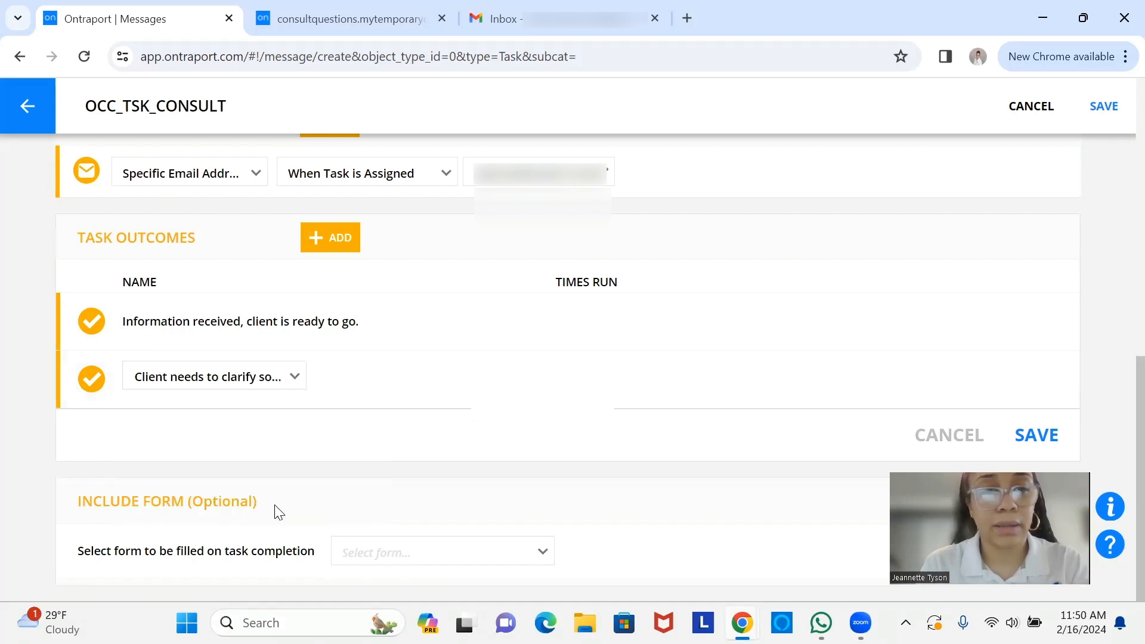
left_click(1037, 435)
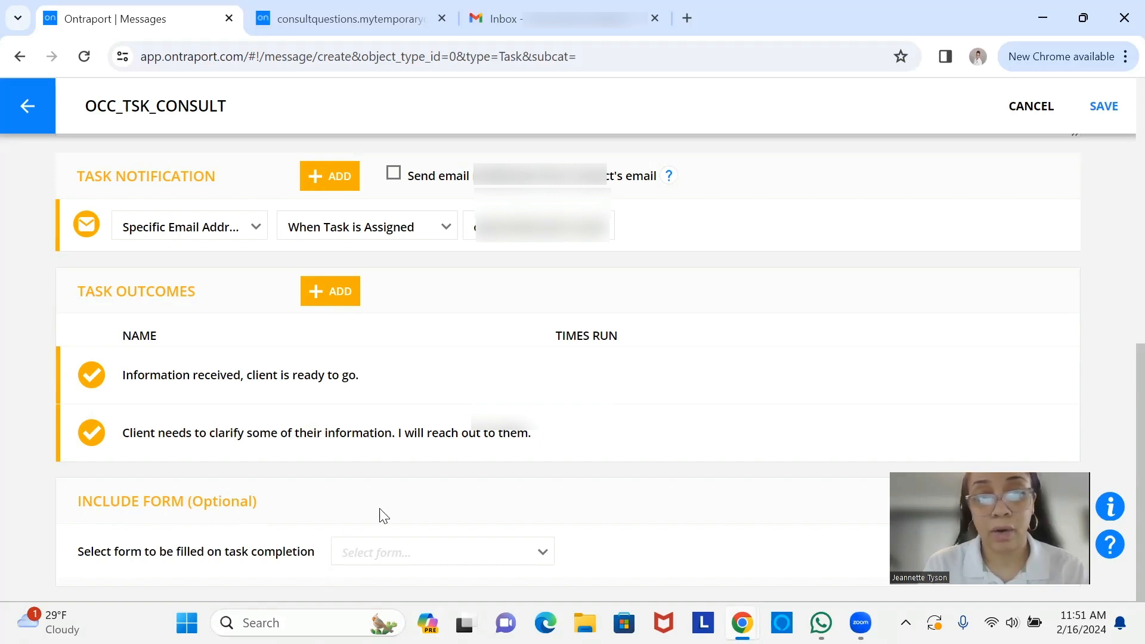
Save the OCC_TSK_CONSULT task message.
left_click(1107, 116)
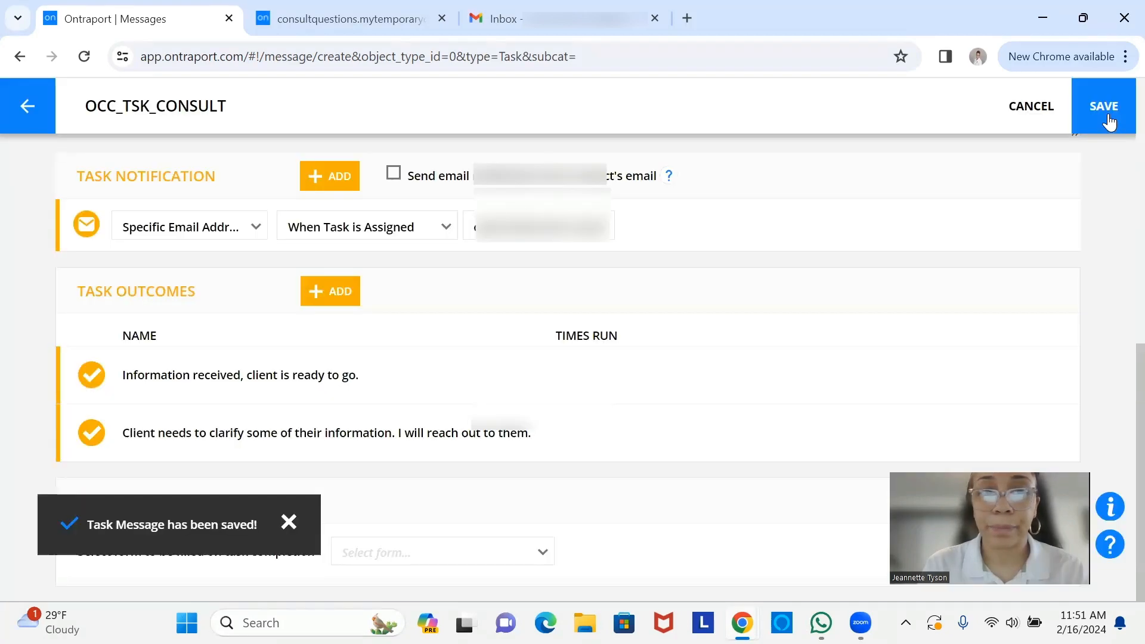
left_click(1108, 115)
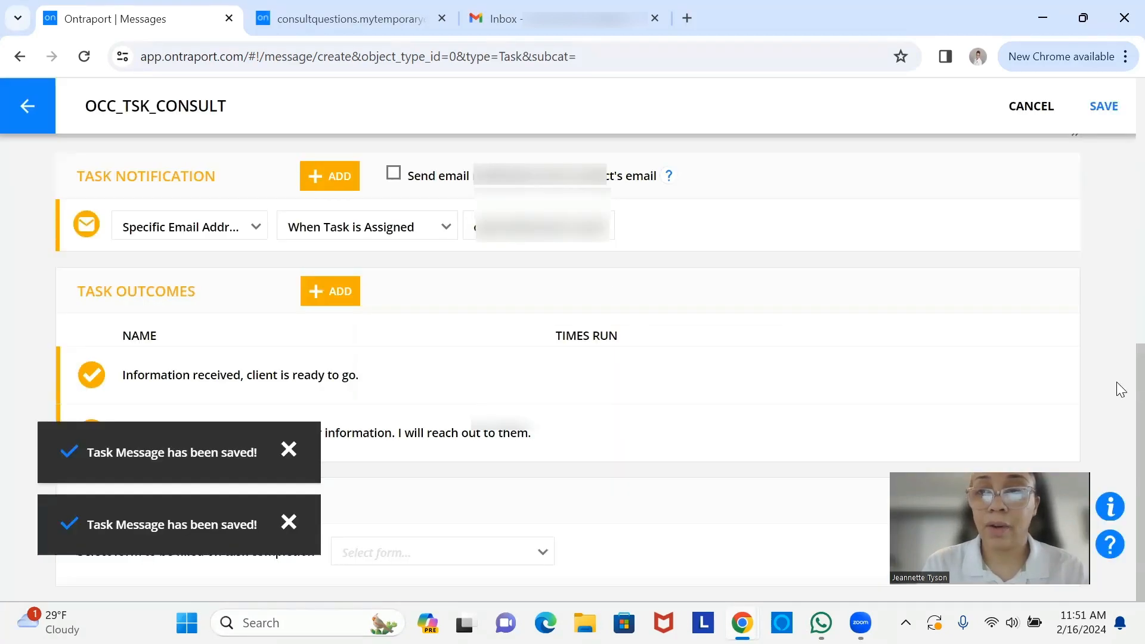
Go to Contacts > Automations and start a new automation.
scroll(1116, 381, "up", 10)
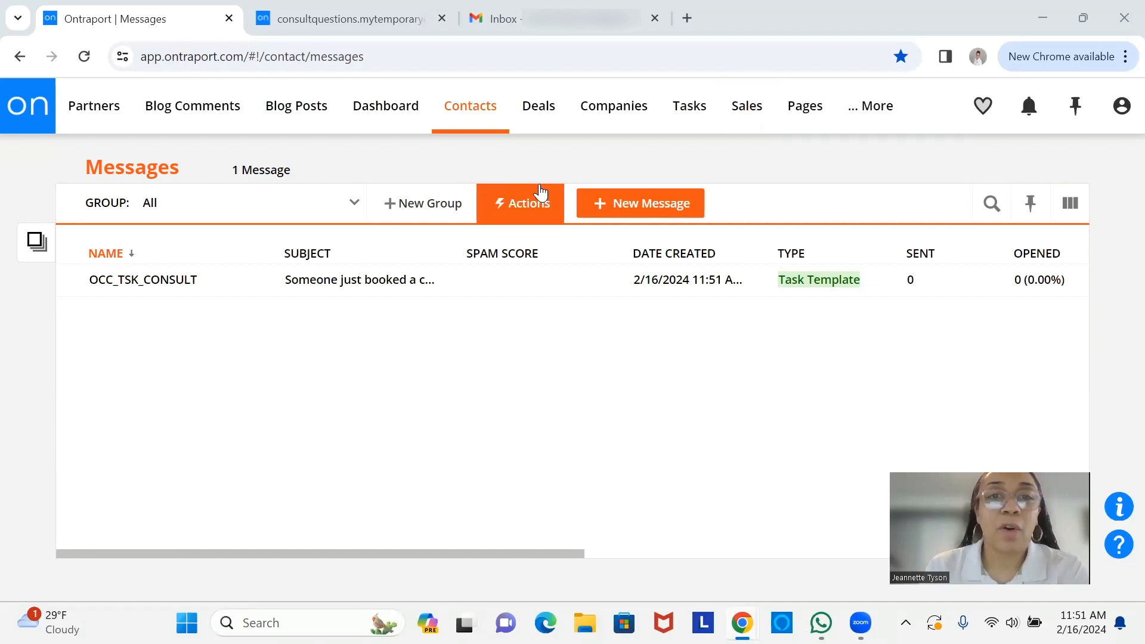
mouse_move(475, 118)
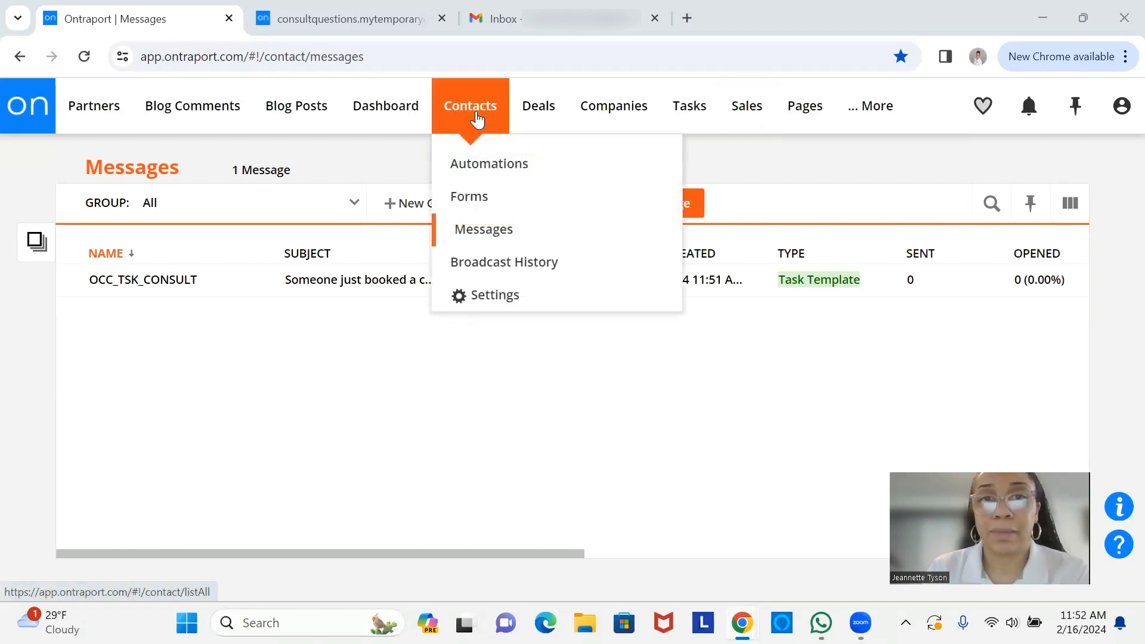
left_click(480, 171)
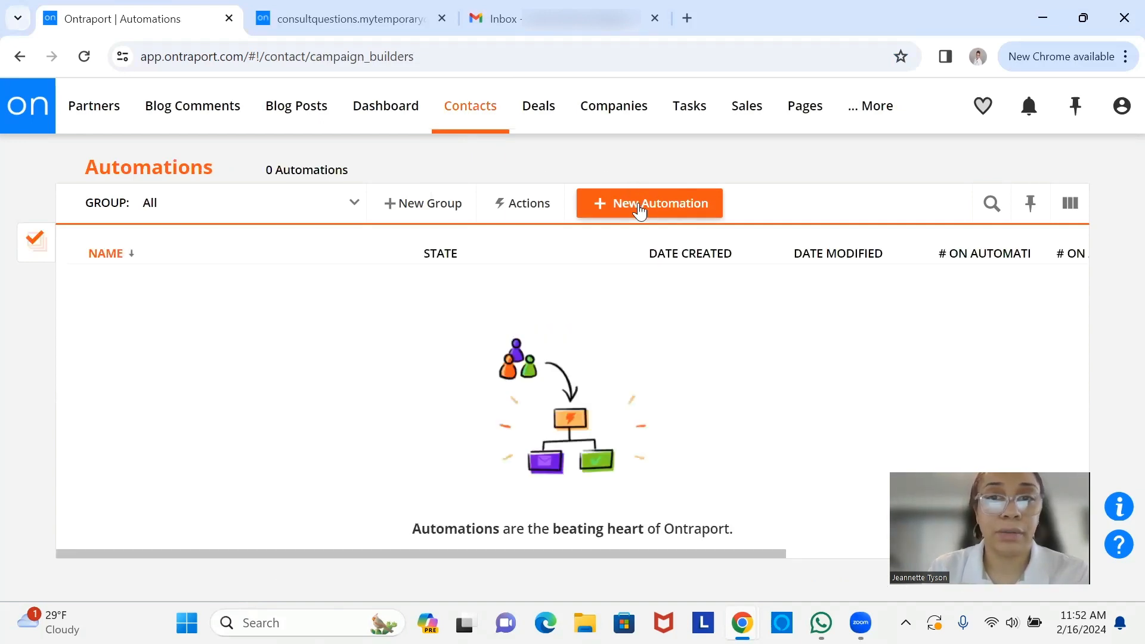
left_click(639, 210)
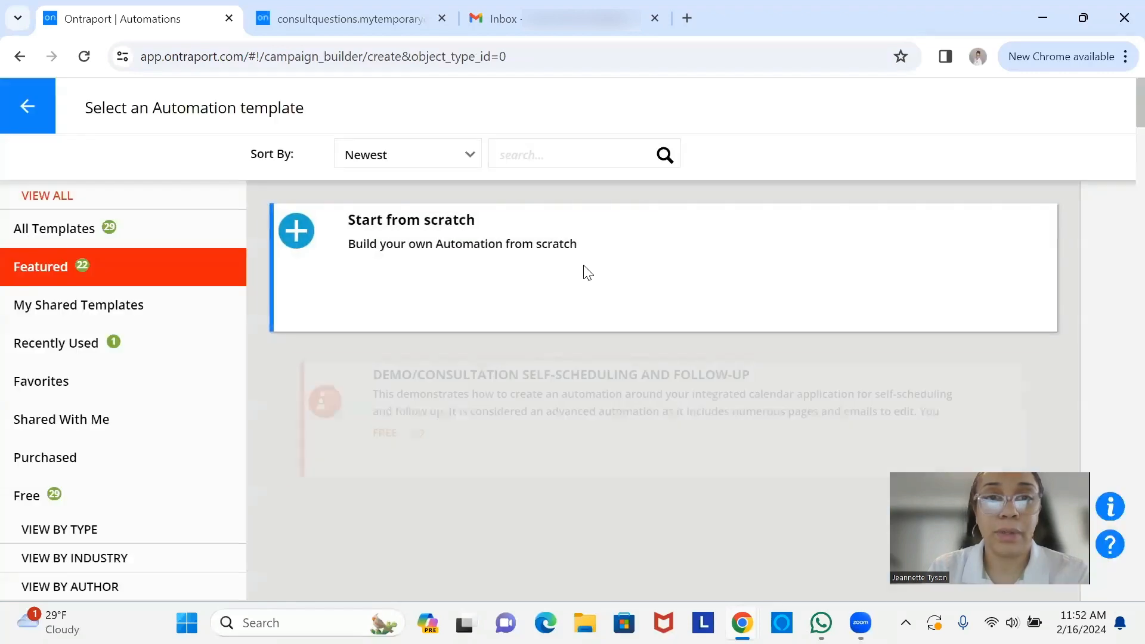
Start a blank automation named OCC_ATM_CONSULT.
left_click(585, 271)
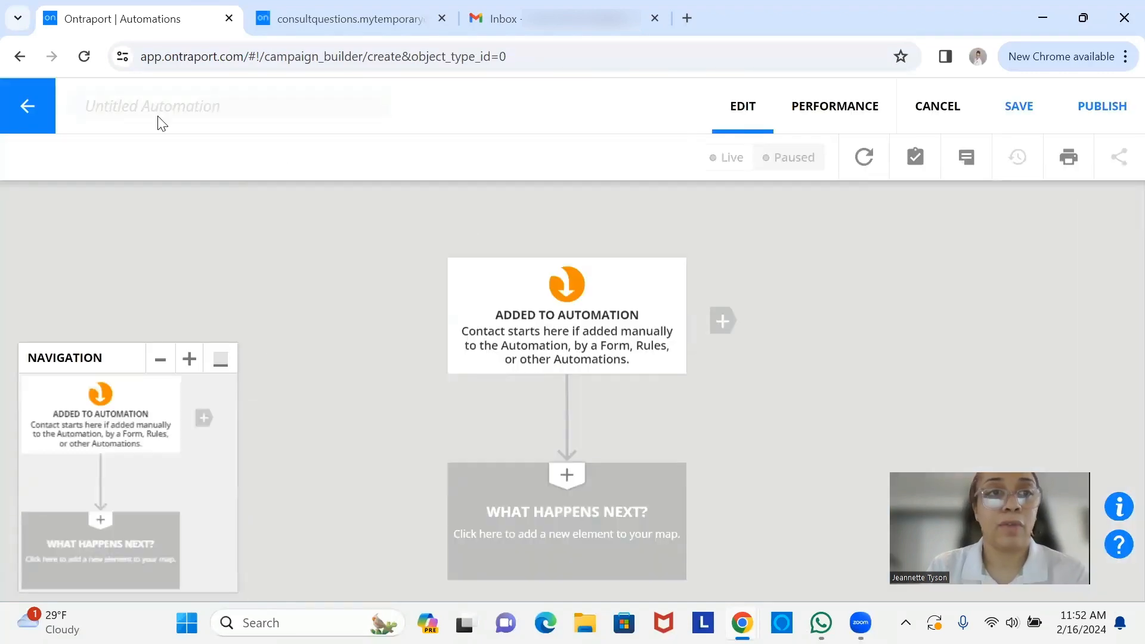
type("OCC")
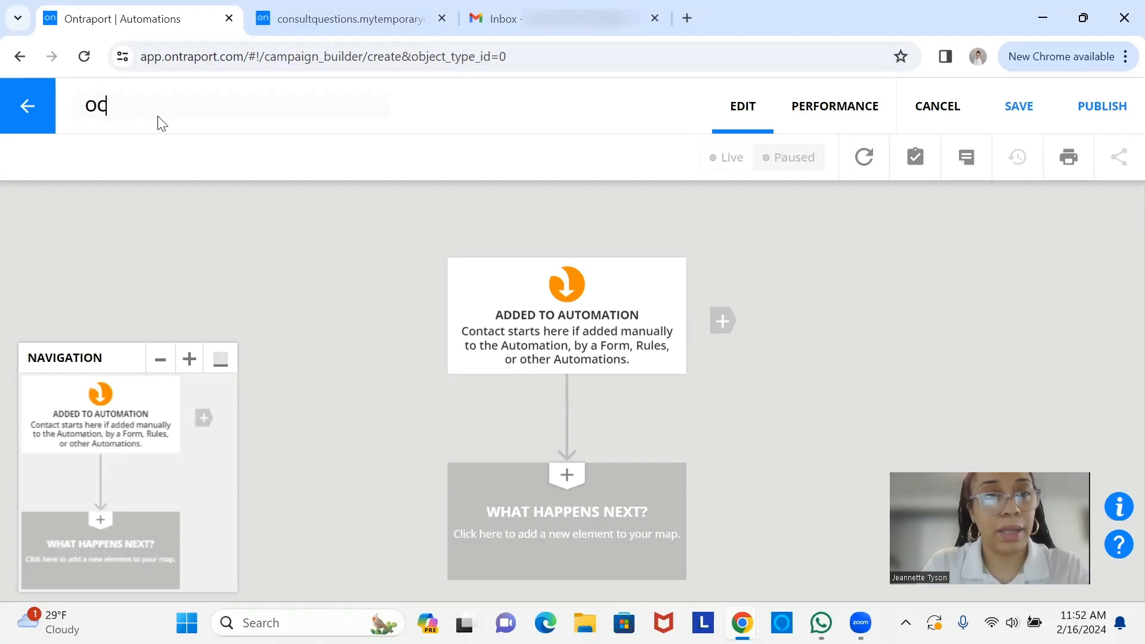
type("_AT")
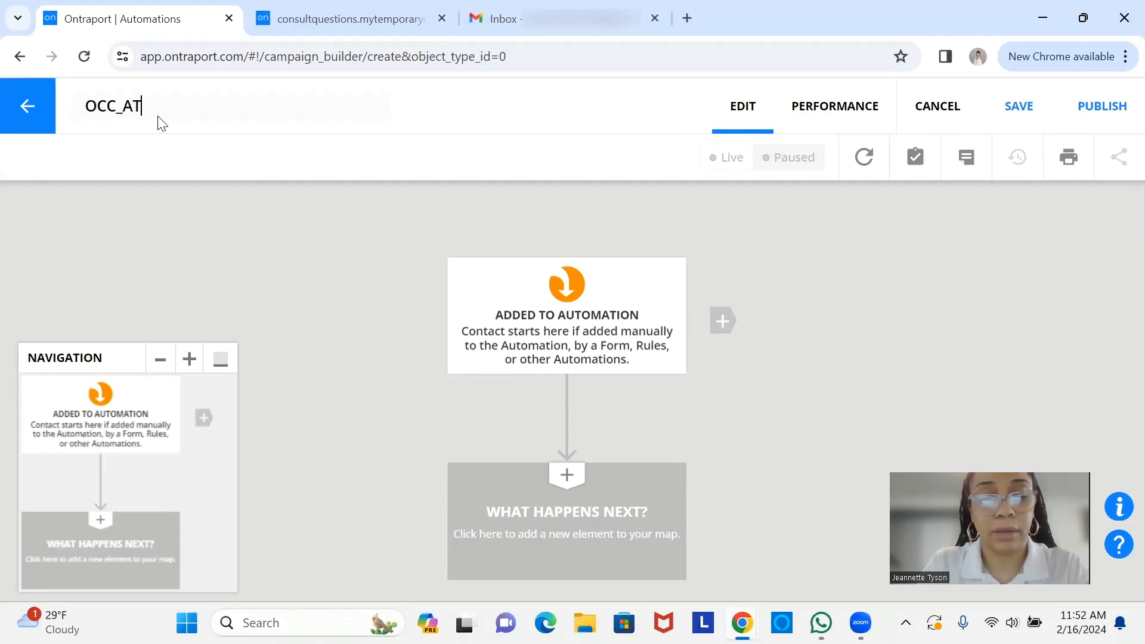
type("M_CONSULT")
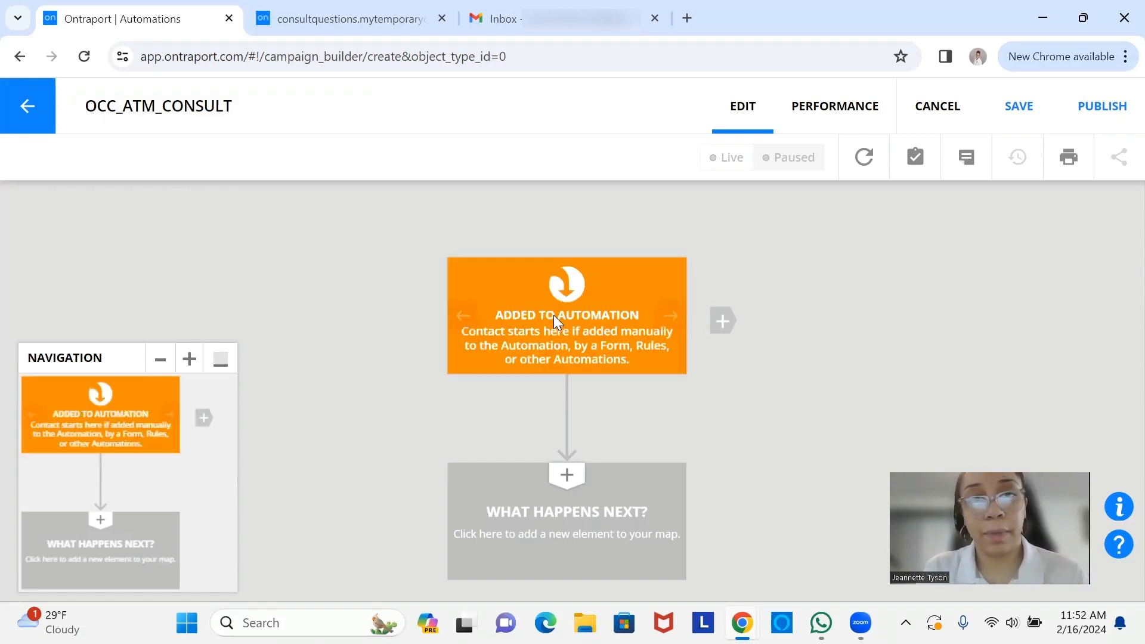
left_click_drag(553, 315, 473, 268)
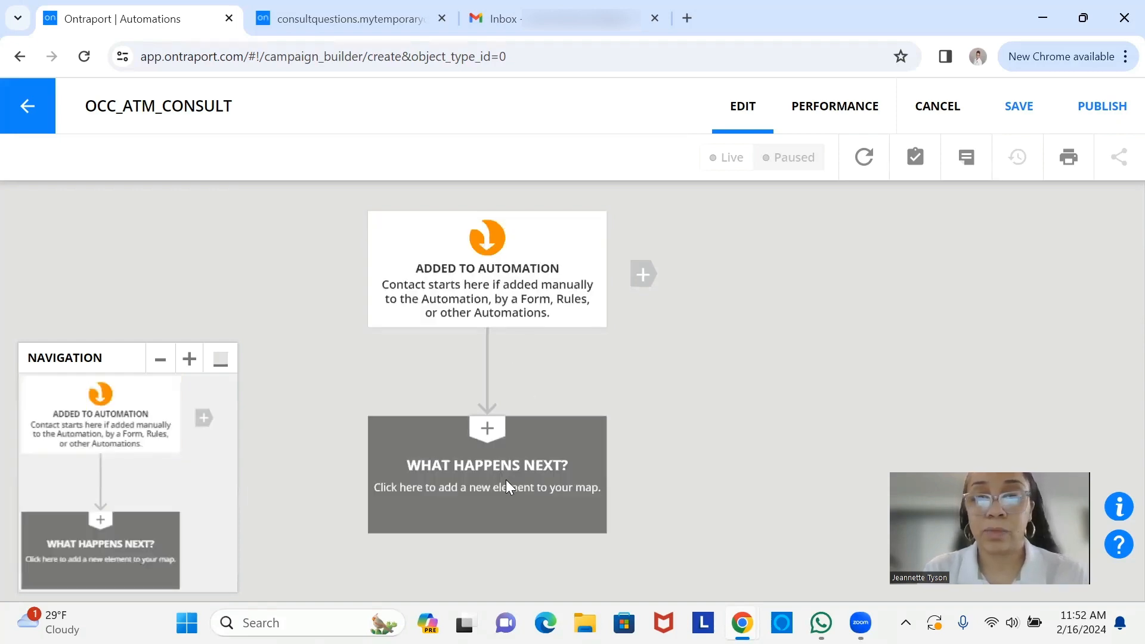
Add an END step set to Exit after the start, then collapse the Navigation minimap.
left_click(508, 486)
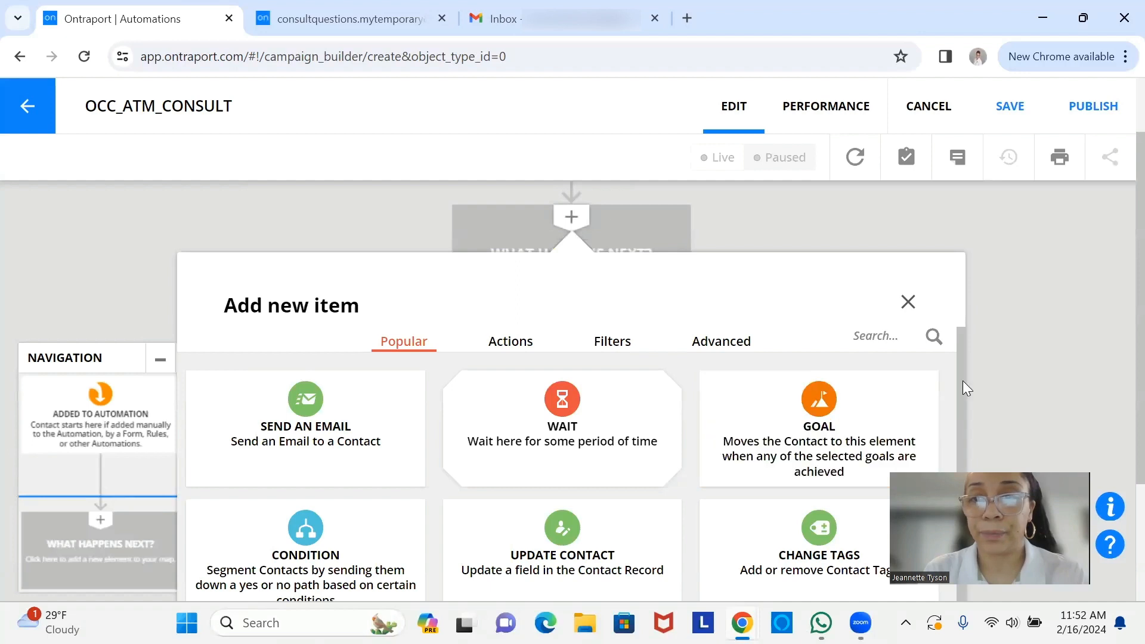
right_click(958, 424)
key("Escape")
scroll(959, 449, "down", 2)
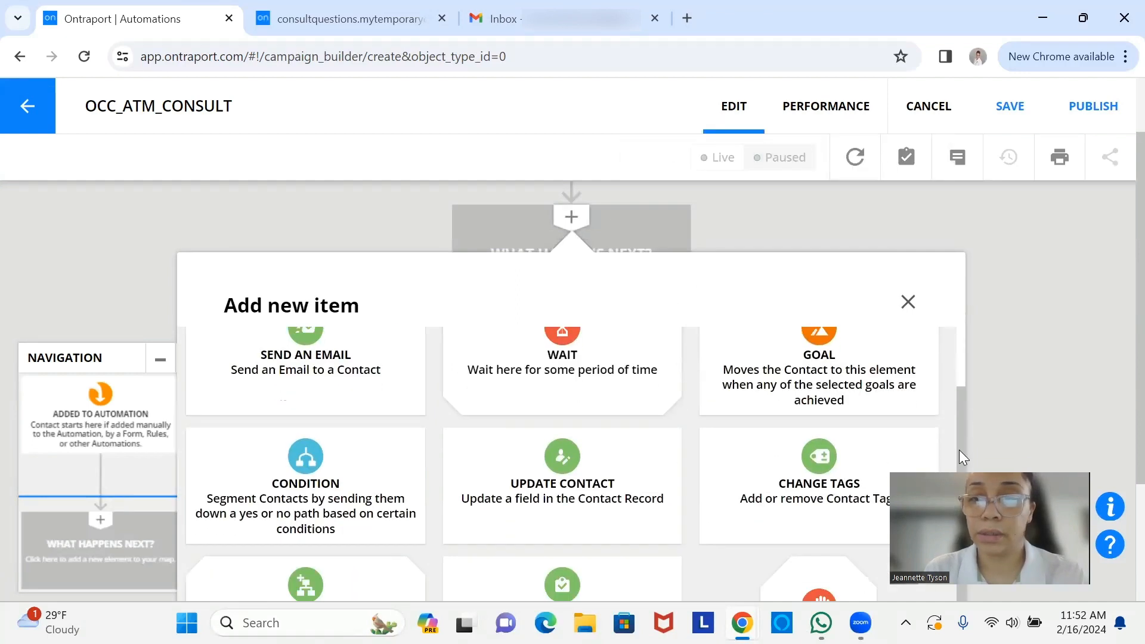
left_click(812, 578)
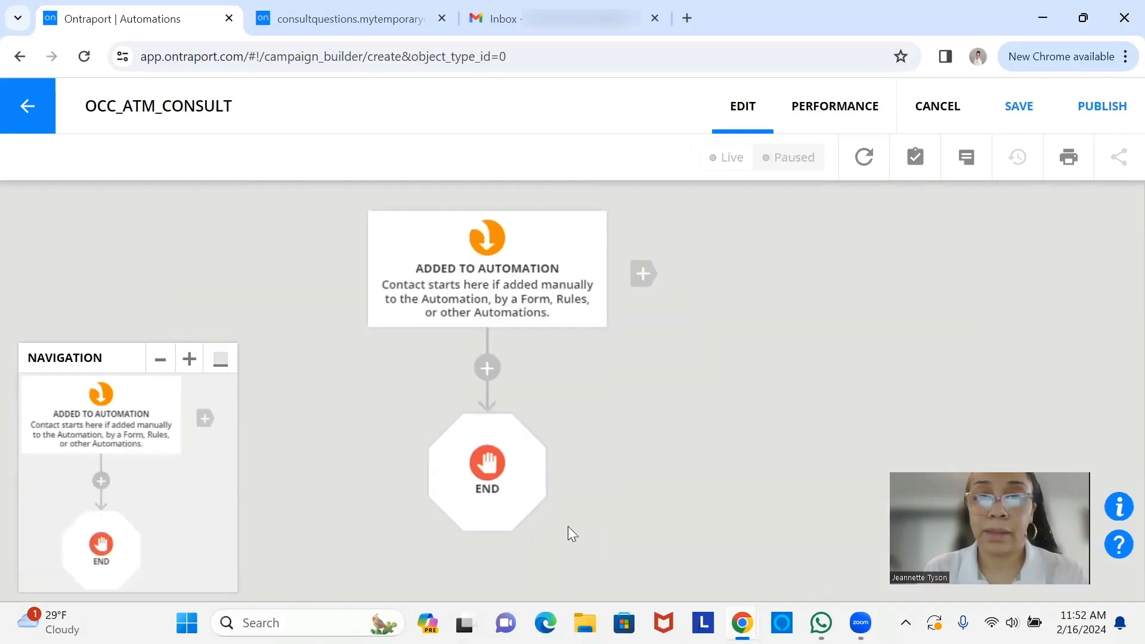
left_click(455, 442)
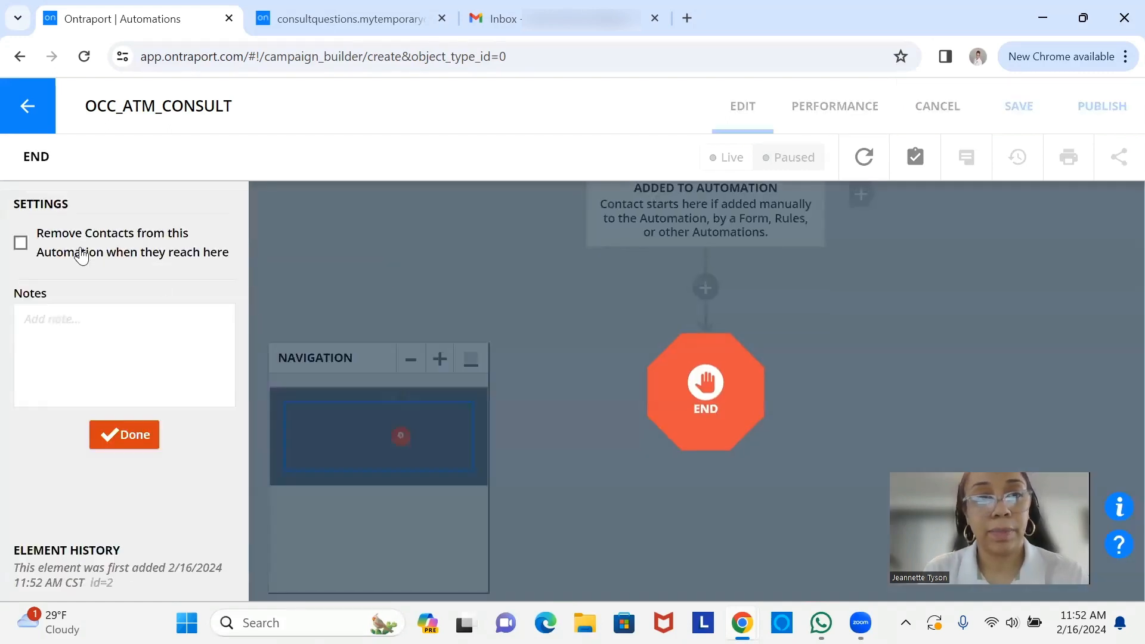
left_click(82, 257)
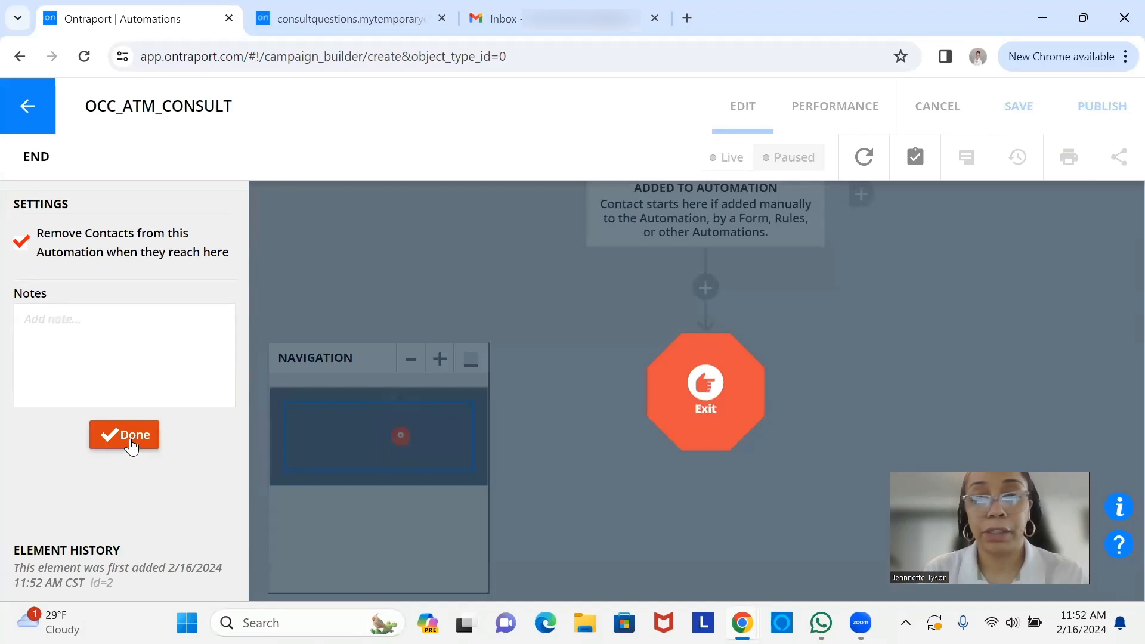
left_click(125, 434)
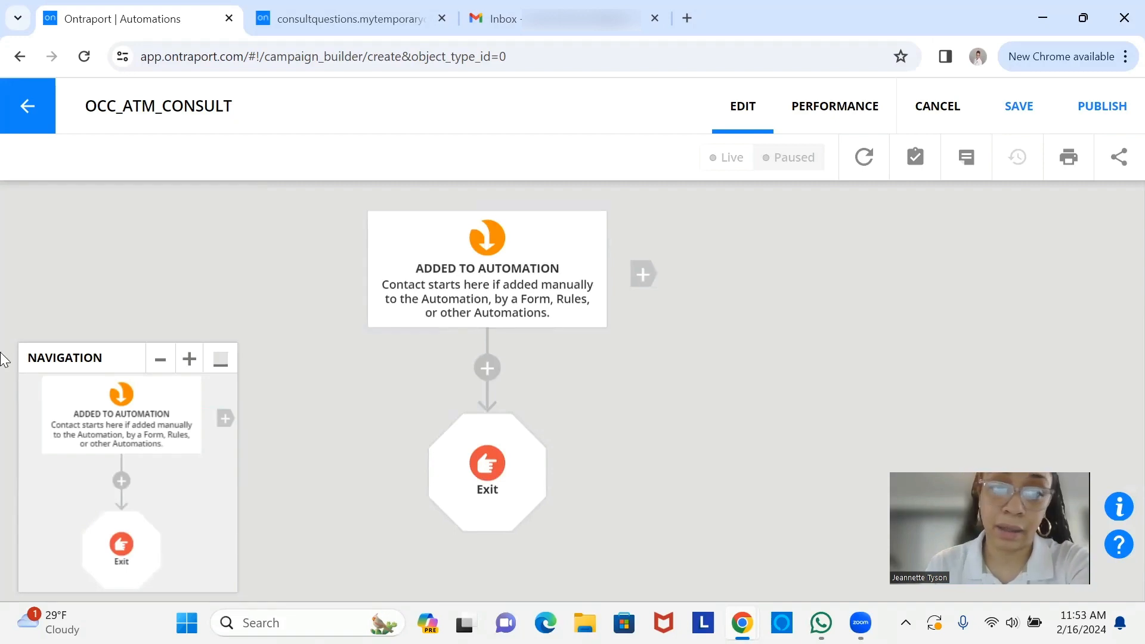
left_click(218, 369)
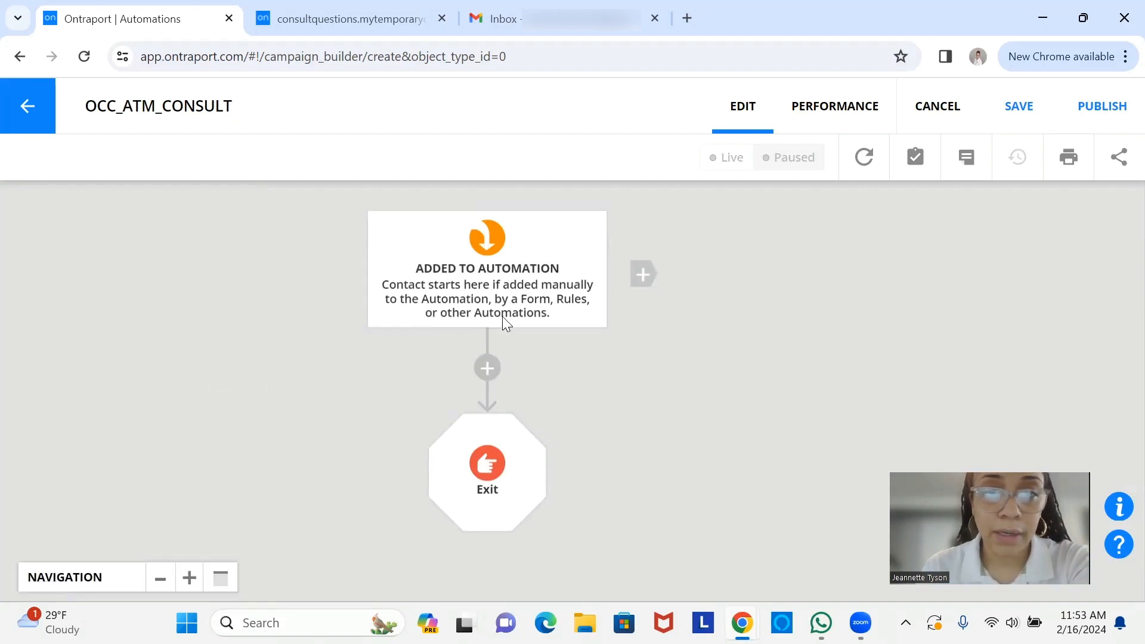
Add a 'Contact submits a Form' trigger beside the start element, set to 'Add here again when triggered'.
left_click(659, 286)
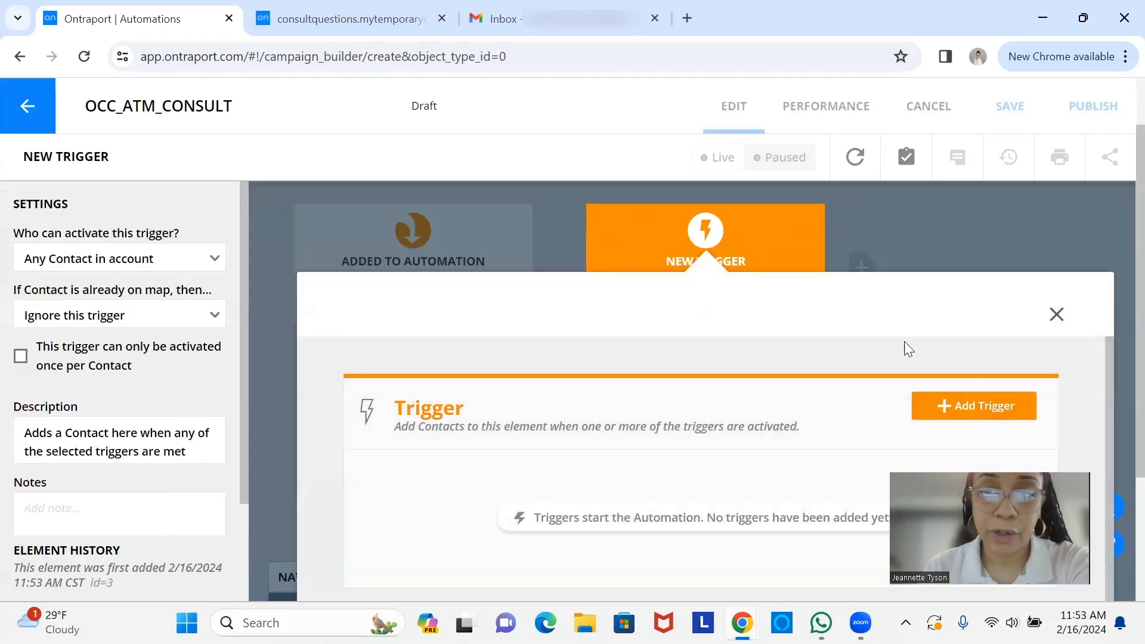
left_click(1018, 410)
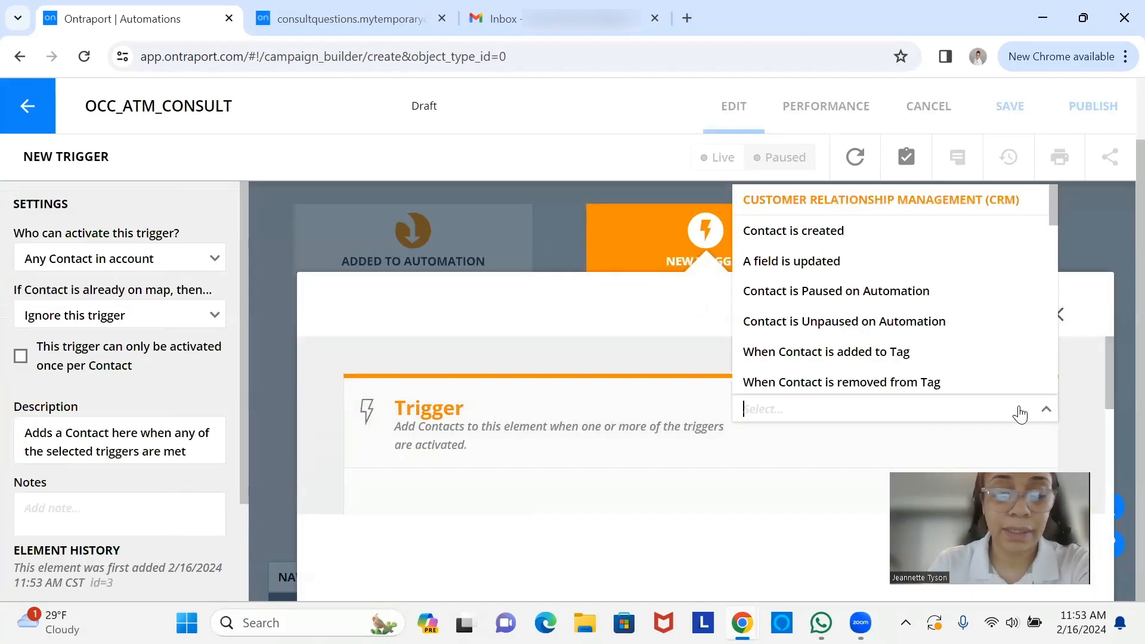
type("co")
left_click(1020, 410)
type("for")
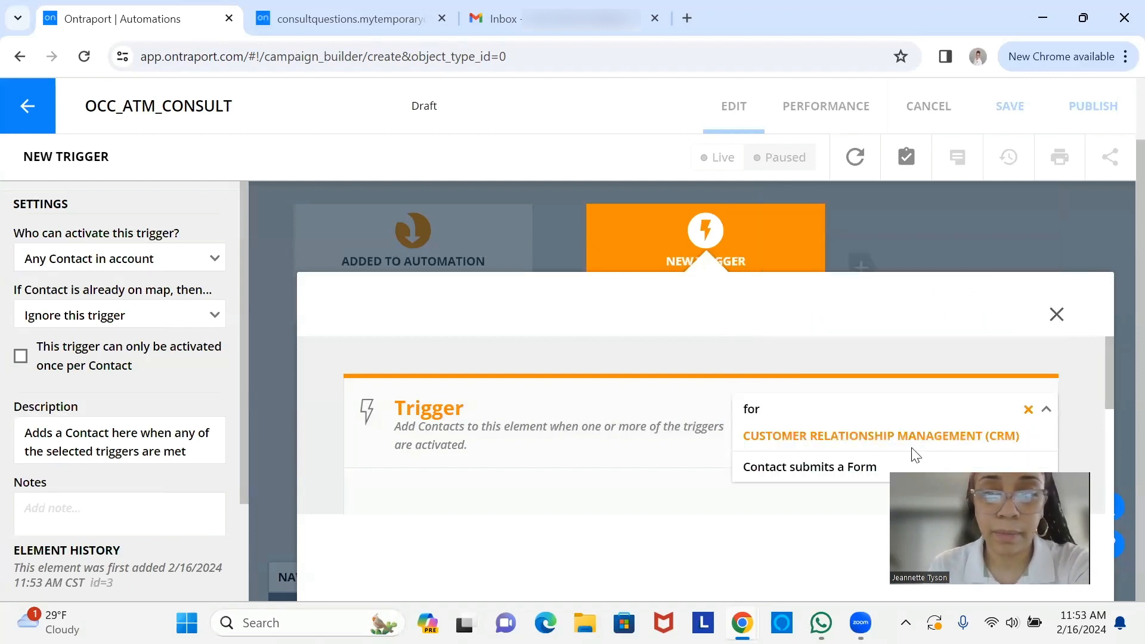
left_click(864, 470)
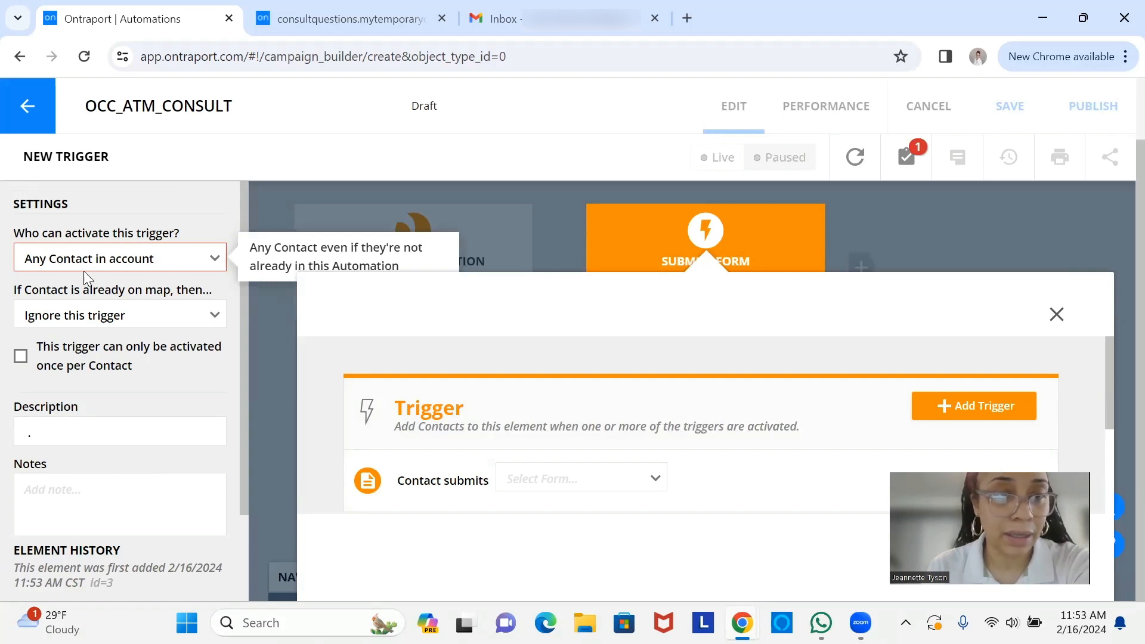
left_click(203, 328)
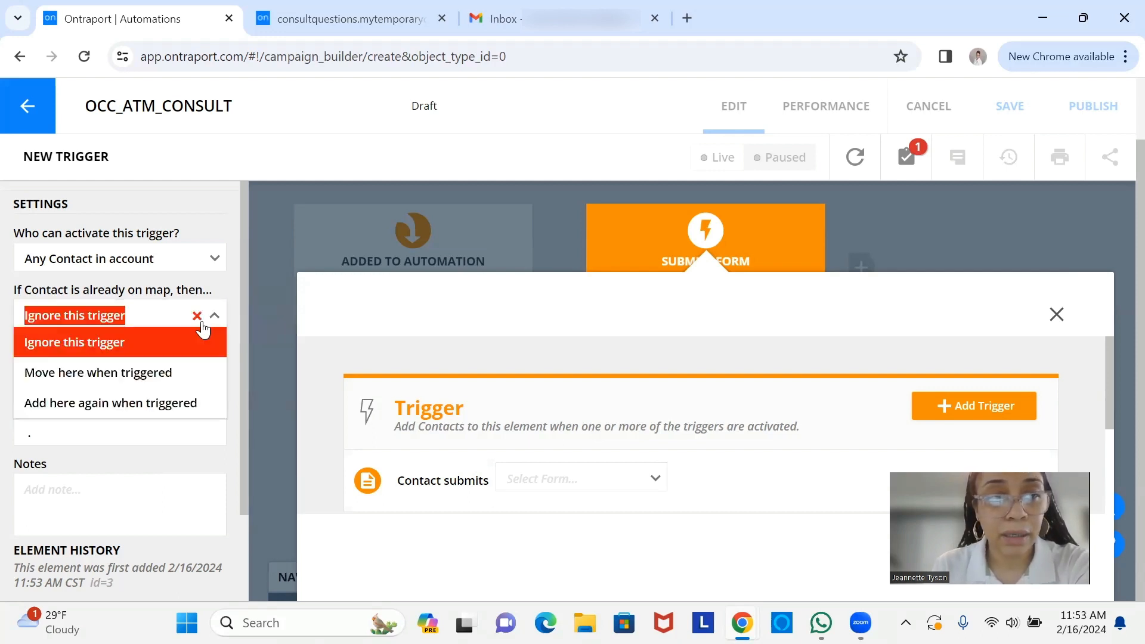
left_click(194, 400)
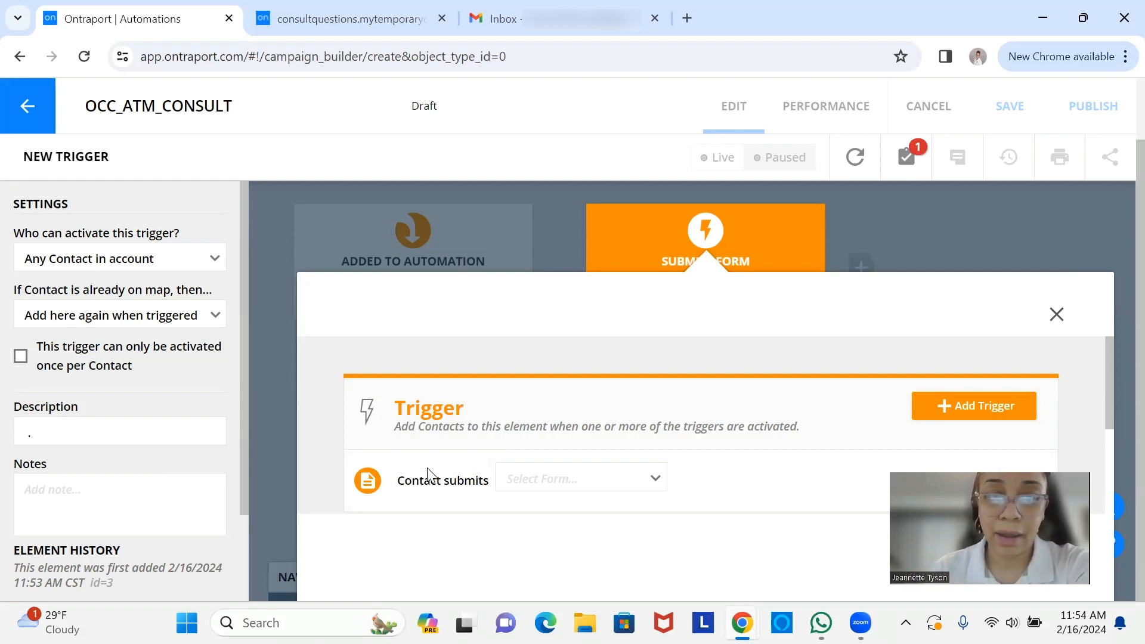
left_click_drag(242, 425, 245, 551)
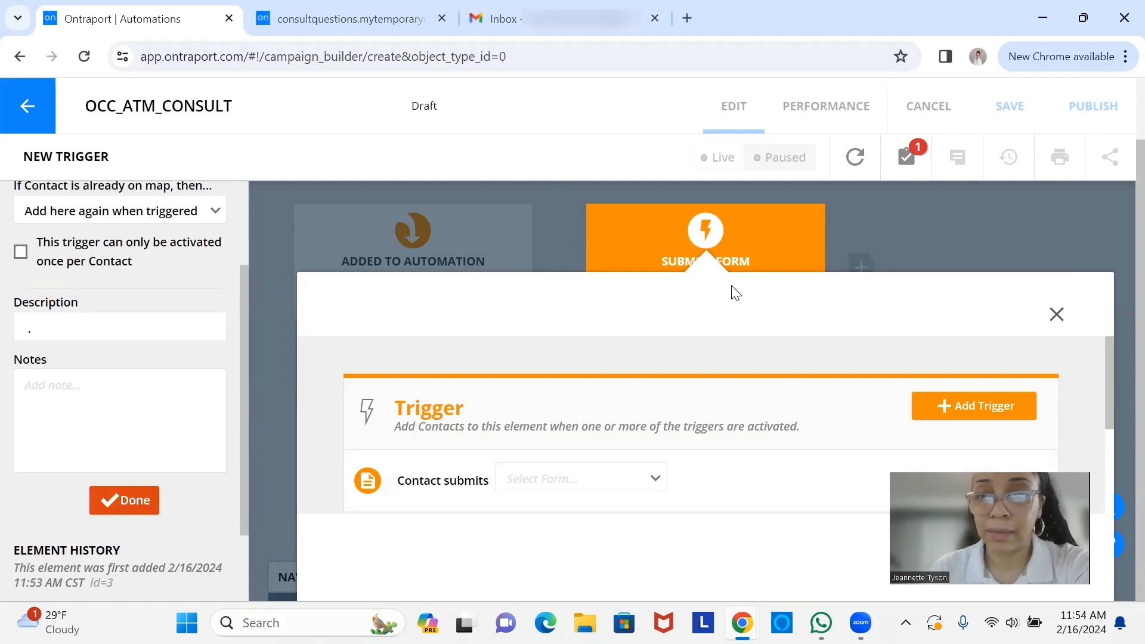
left_click(130, 501)
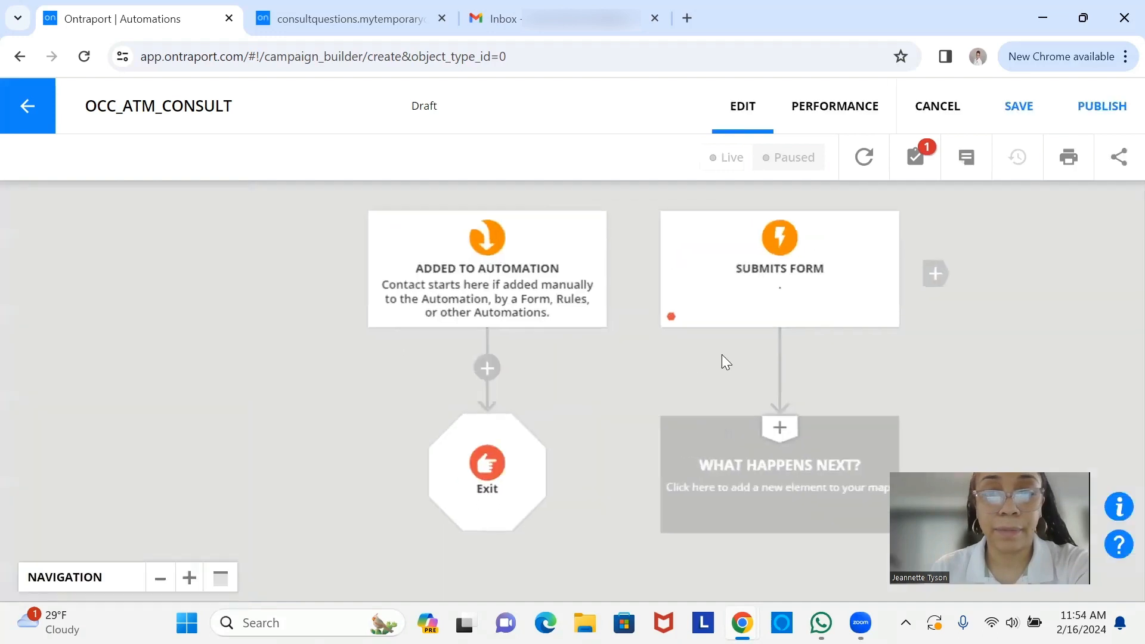
Set the trigger's form to Consult Questions >> Block Name.
left_click(771, 299)
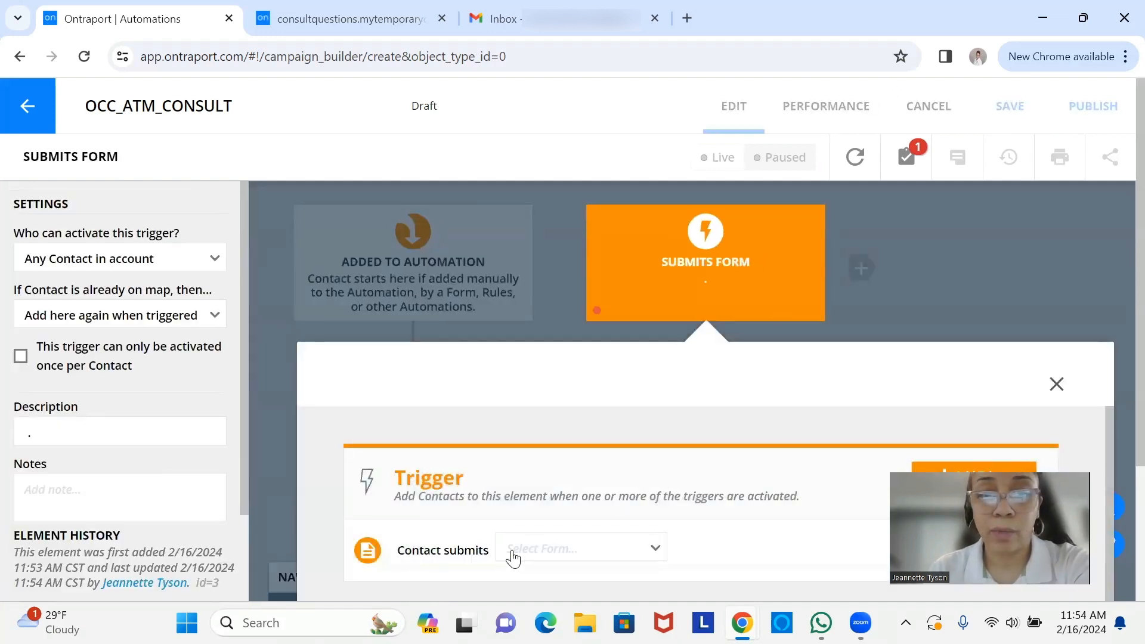
left_click(646, 558)
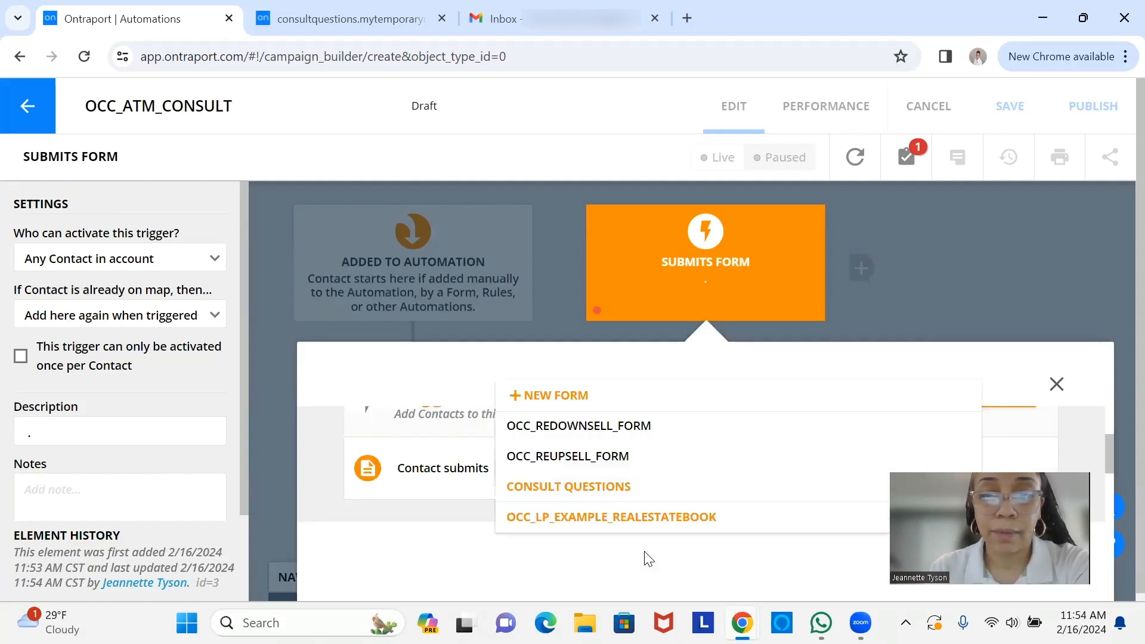
left_click(635, 487)
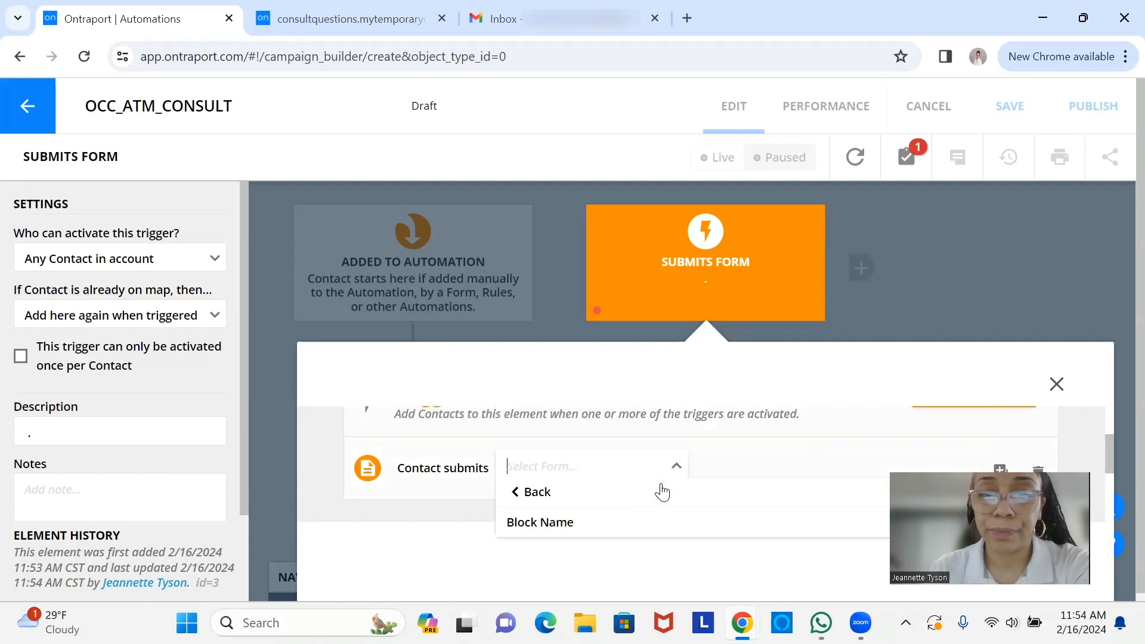
left_click(596, 523)
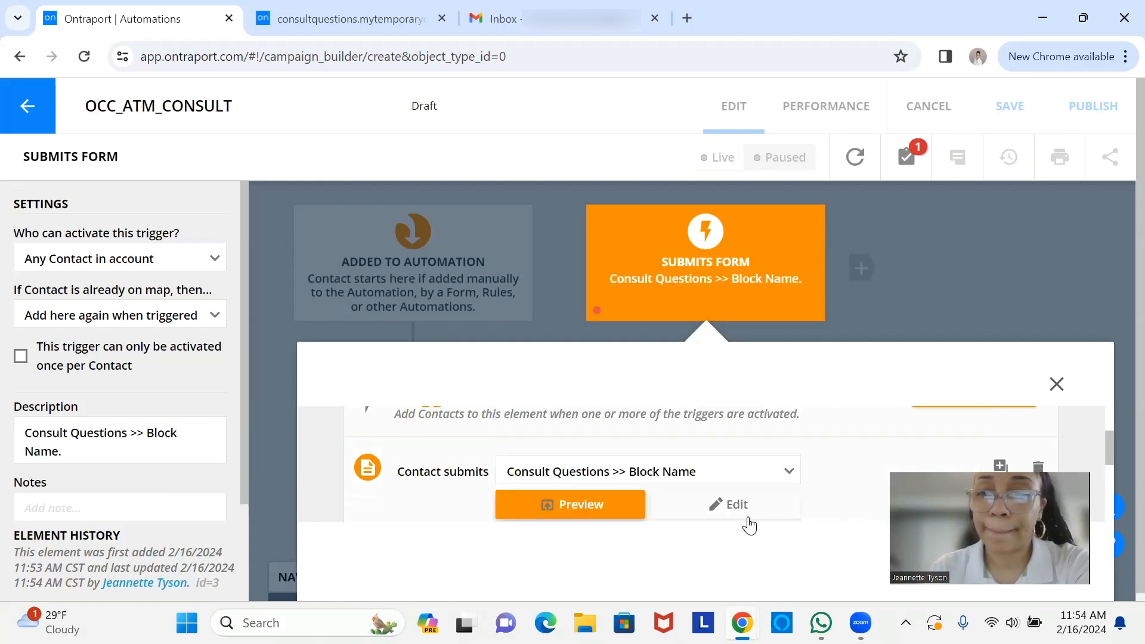
left_click(1042, 542)
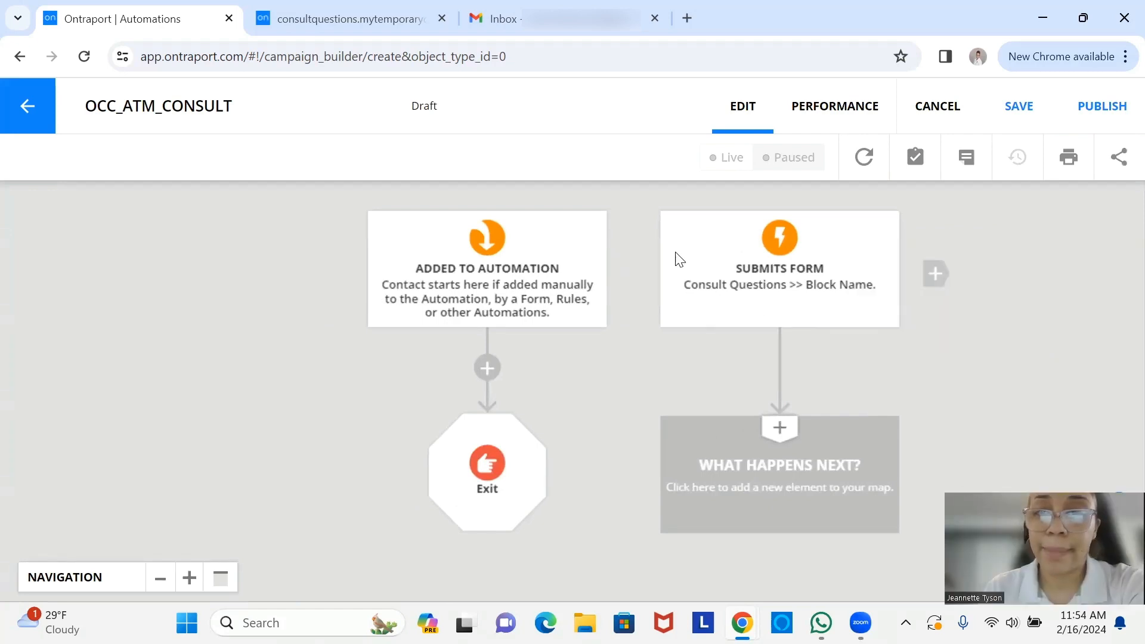
left_click_drag(754, 312, 679, 265)
Insert an Assign Task card from the Add new item list below the form trigger.
left_click(703, 429)
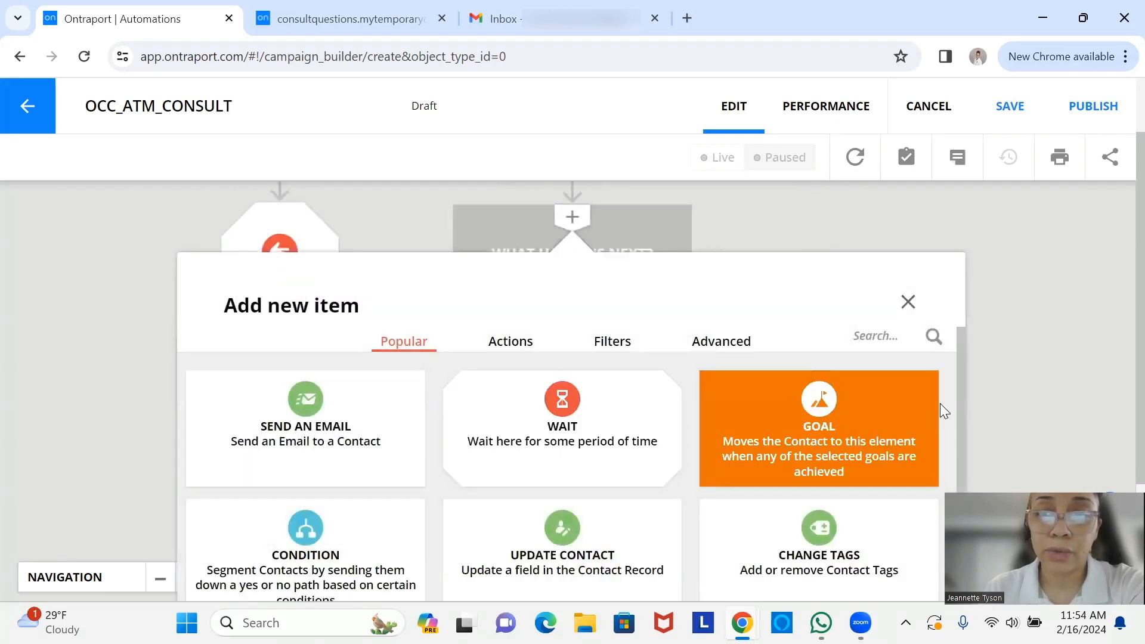
right_click(960, 490)
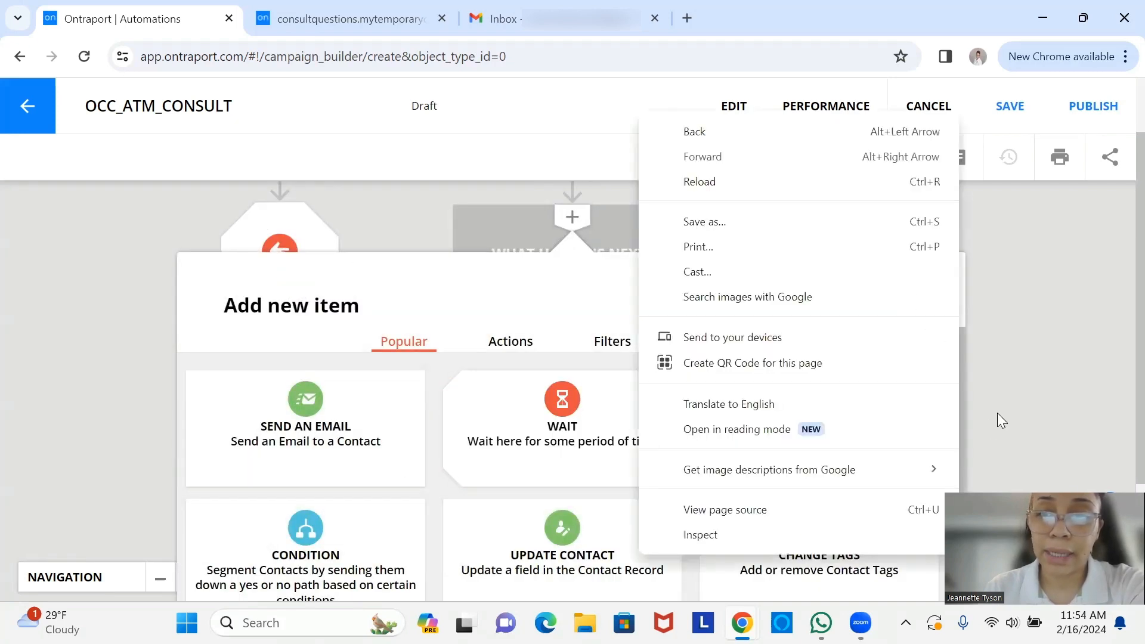
left_click(1049, 475)
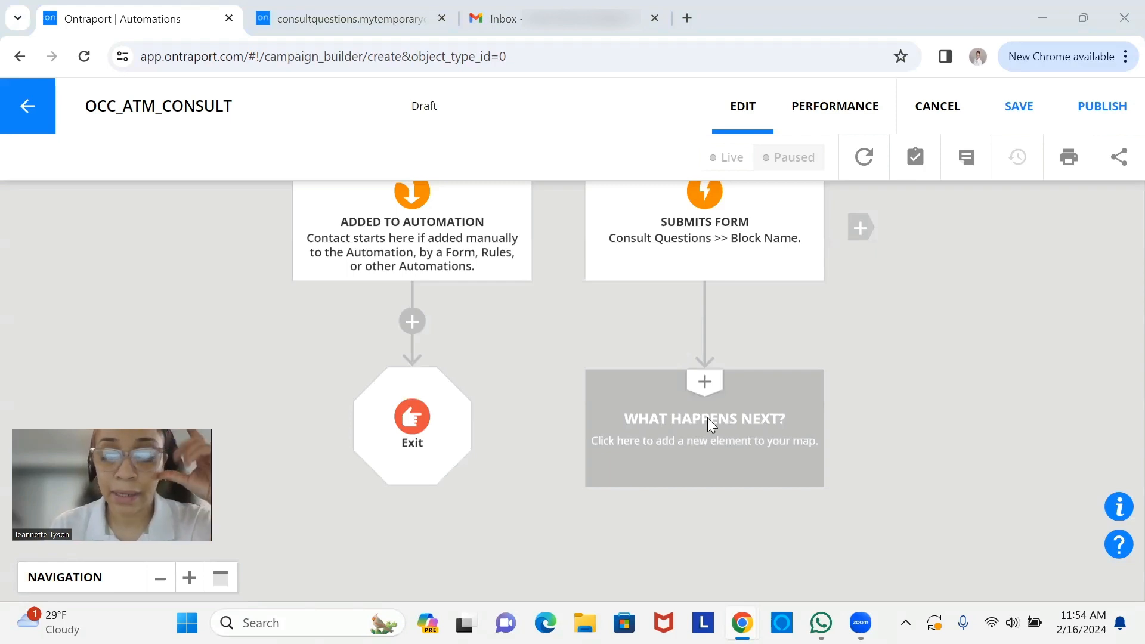
left_click(638, 427)
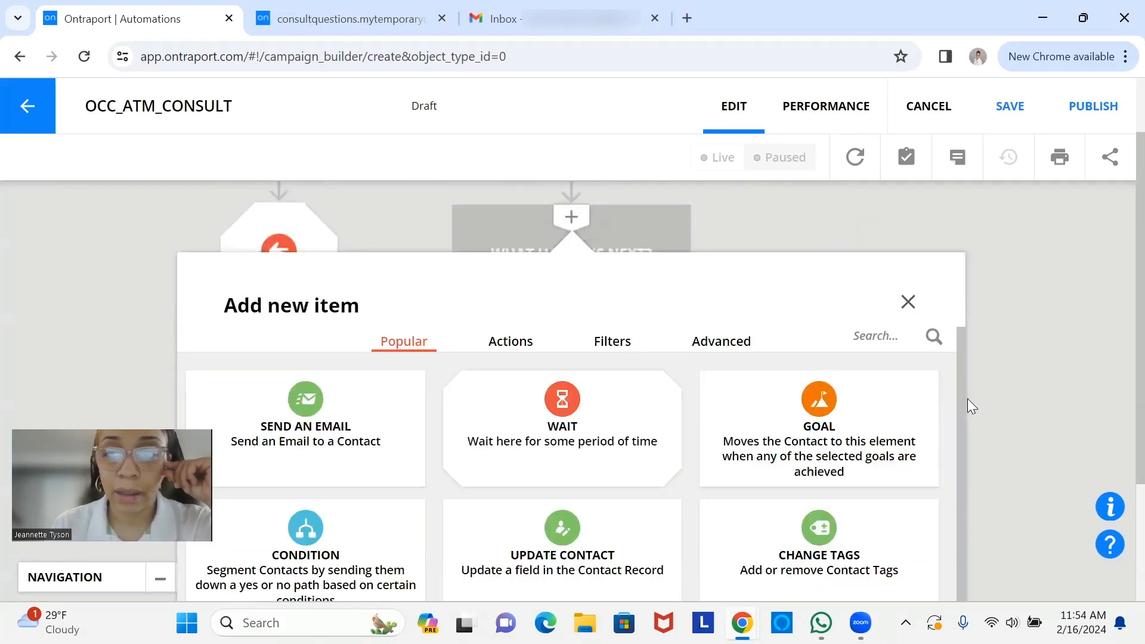
scroll(956, 453, "down", 2)
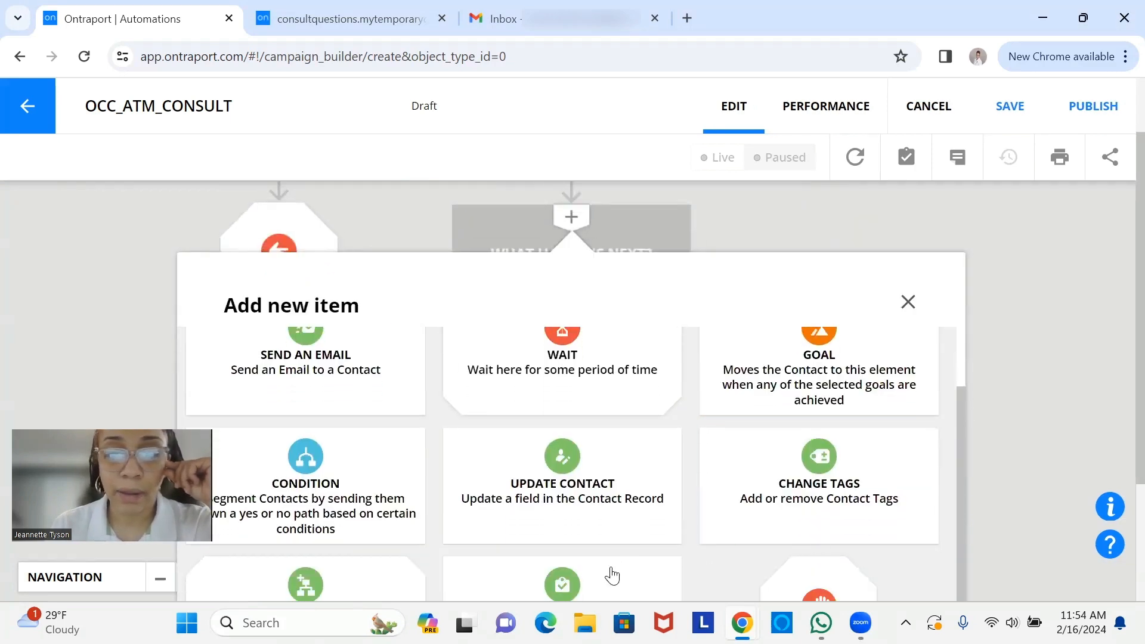
left_click(597, 586)
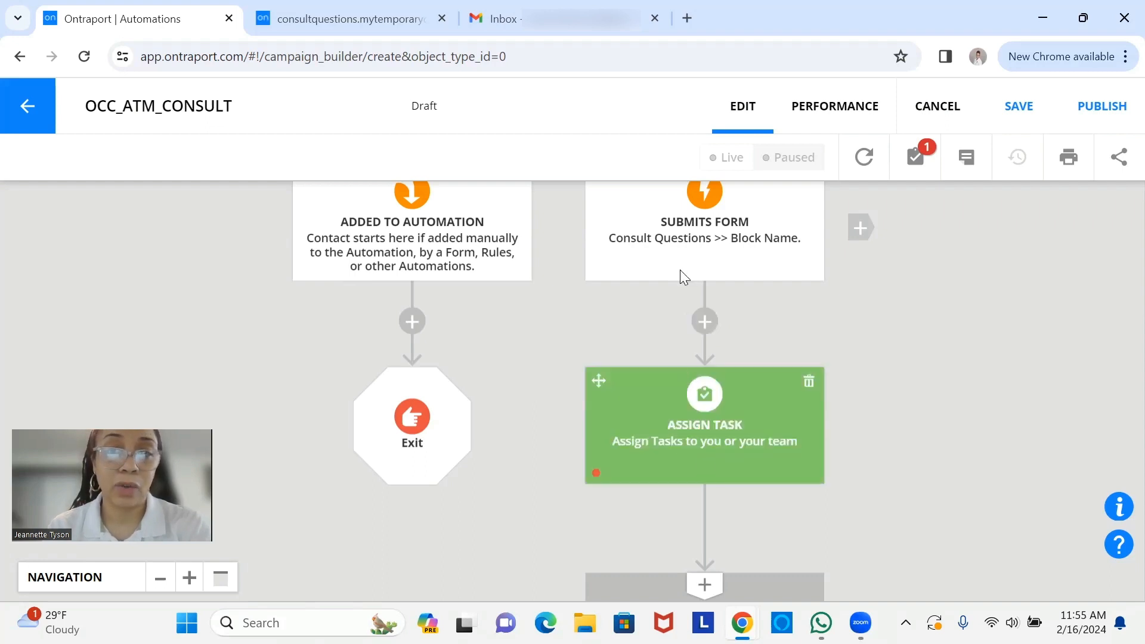
scroll(723, 334, "down", 2)
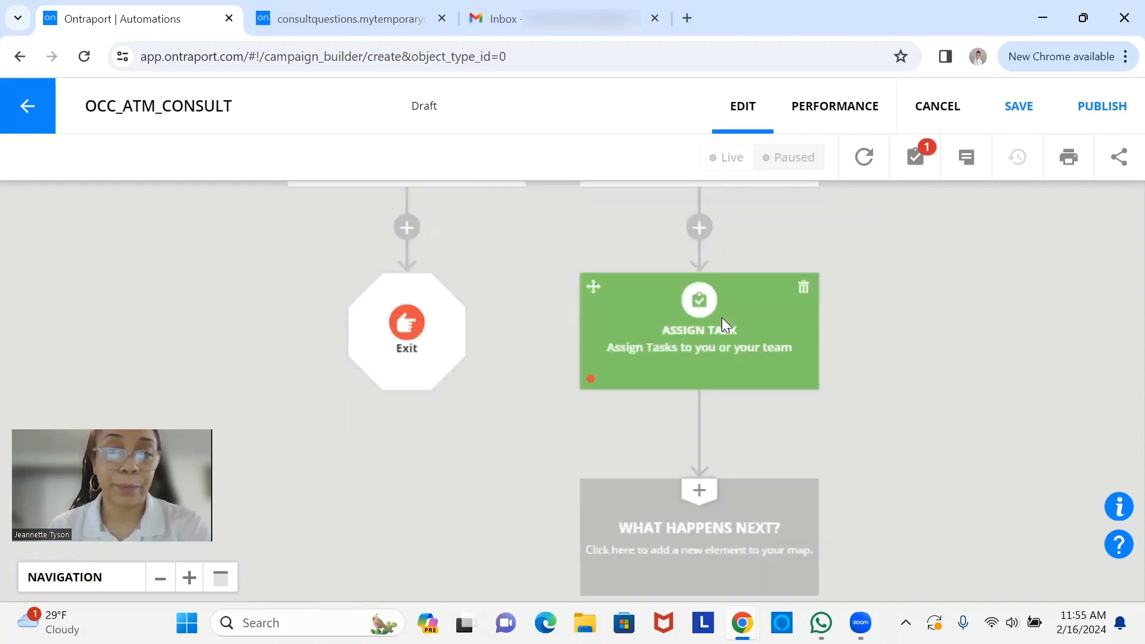
Choose OCC_TSK_CONSULT under 'Assign Contact this Task' in the Assign Task settings.
left_click(721, 317)
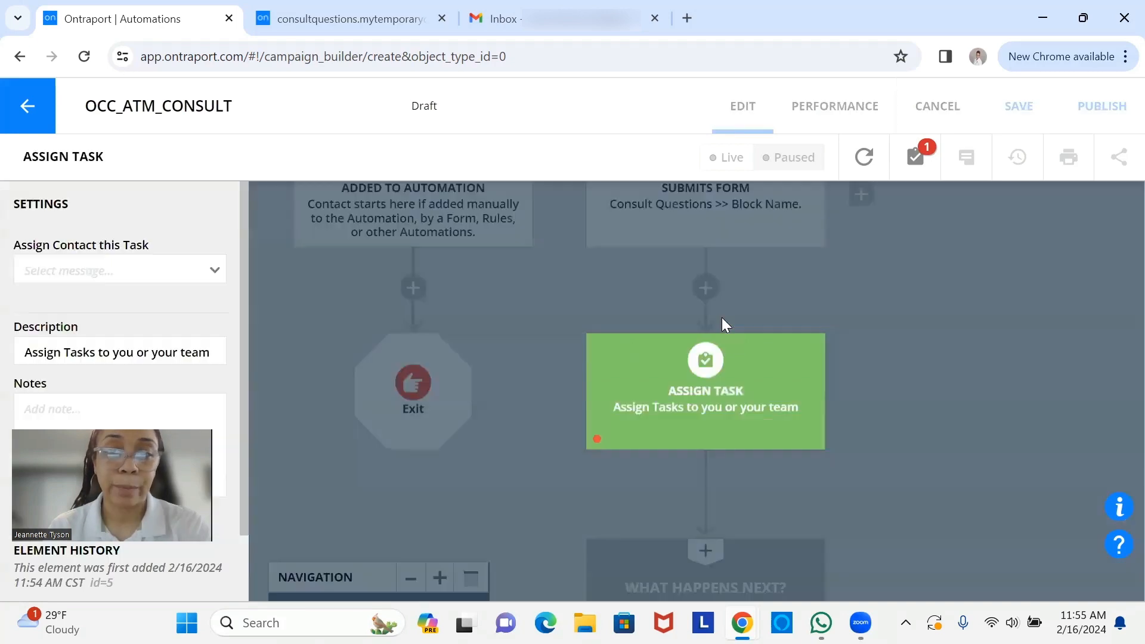
left_click(721, 318)
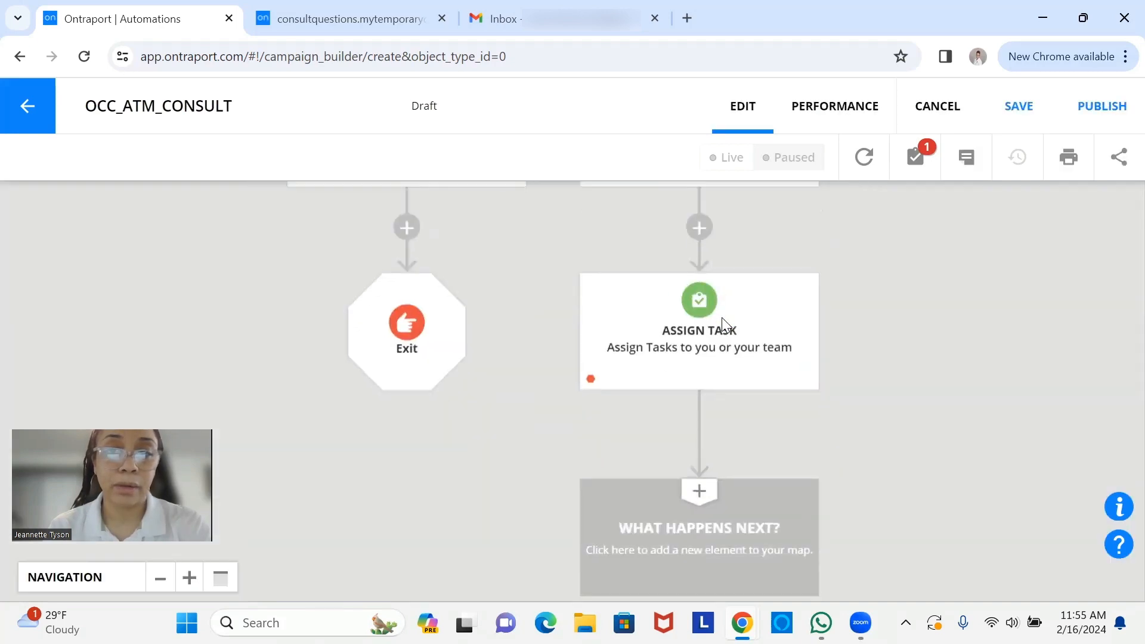
left_click(722, 319)
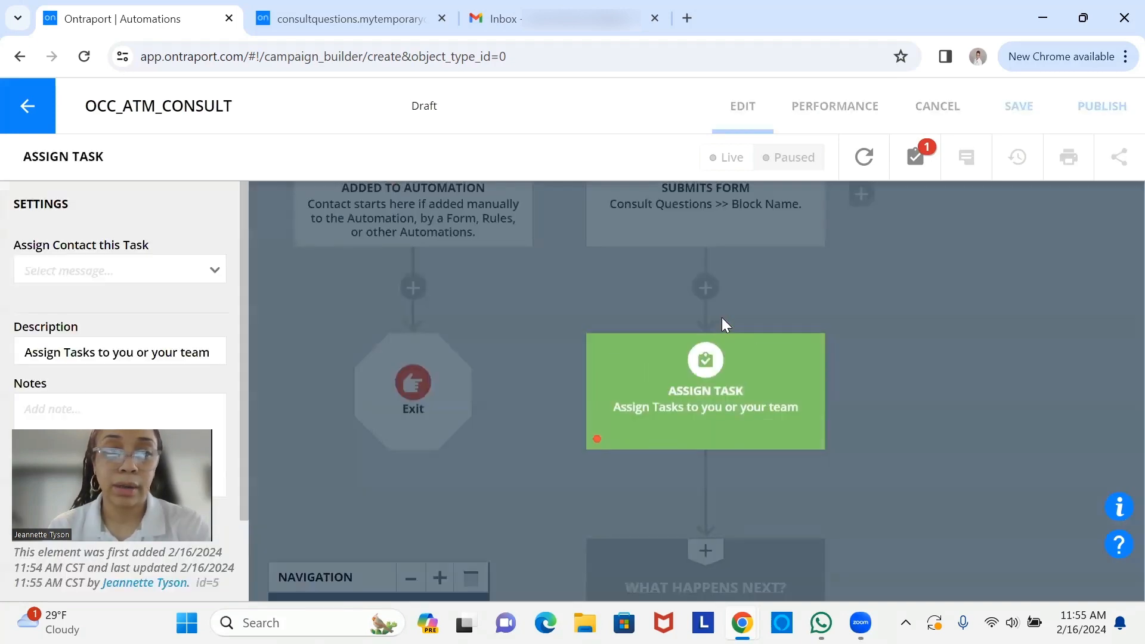
left_click(95, 273)
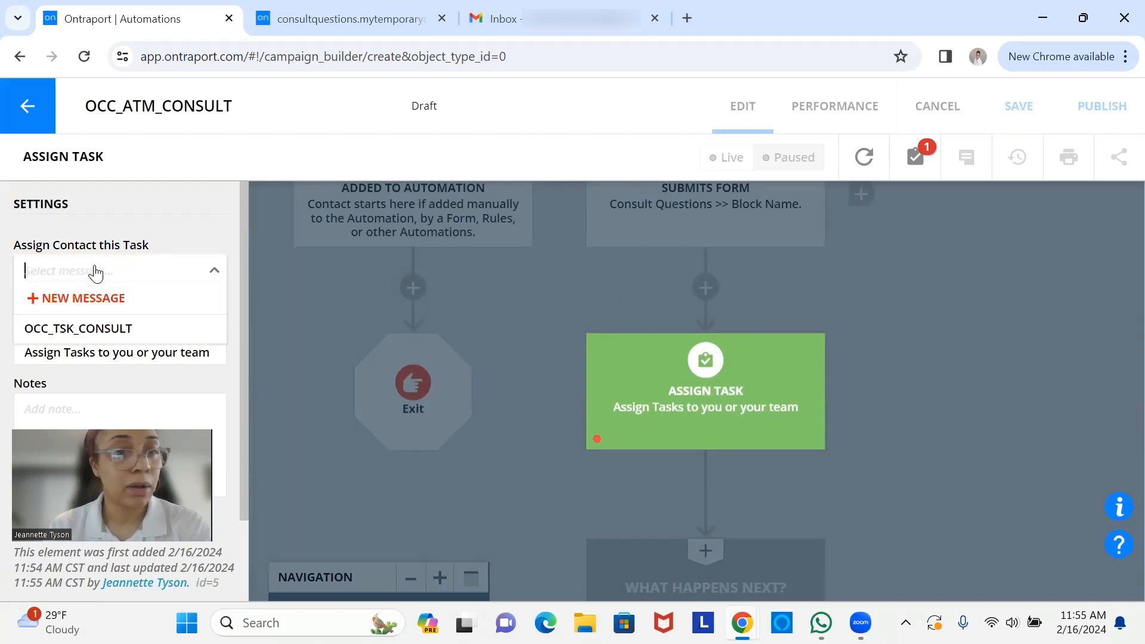
left_click(109, 326)
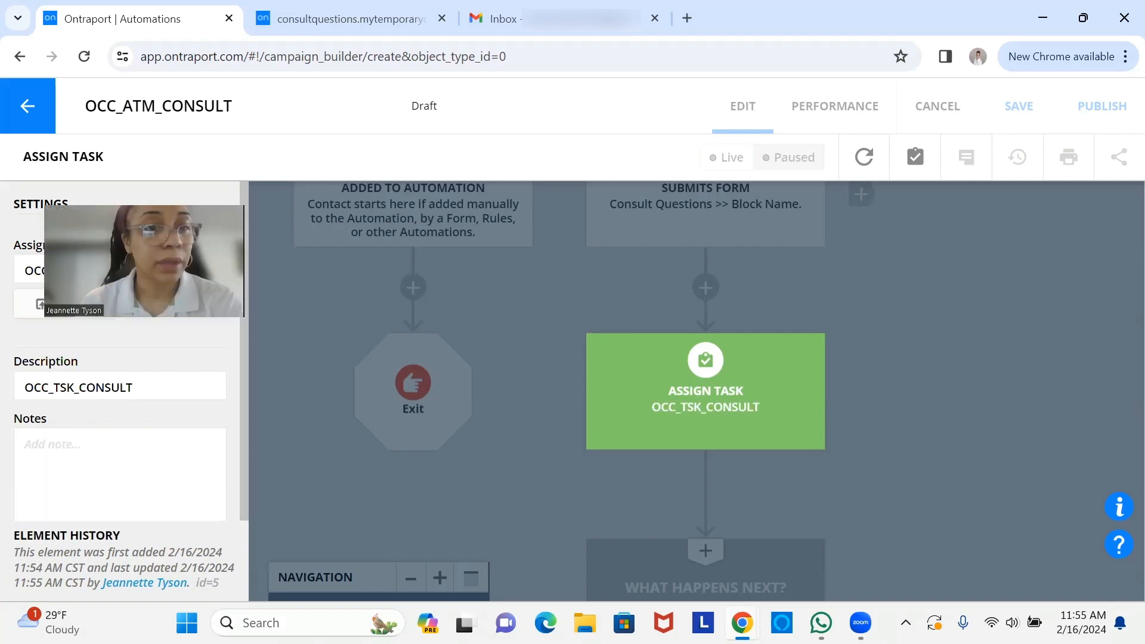
scroll(237, 540, "down", 1)
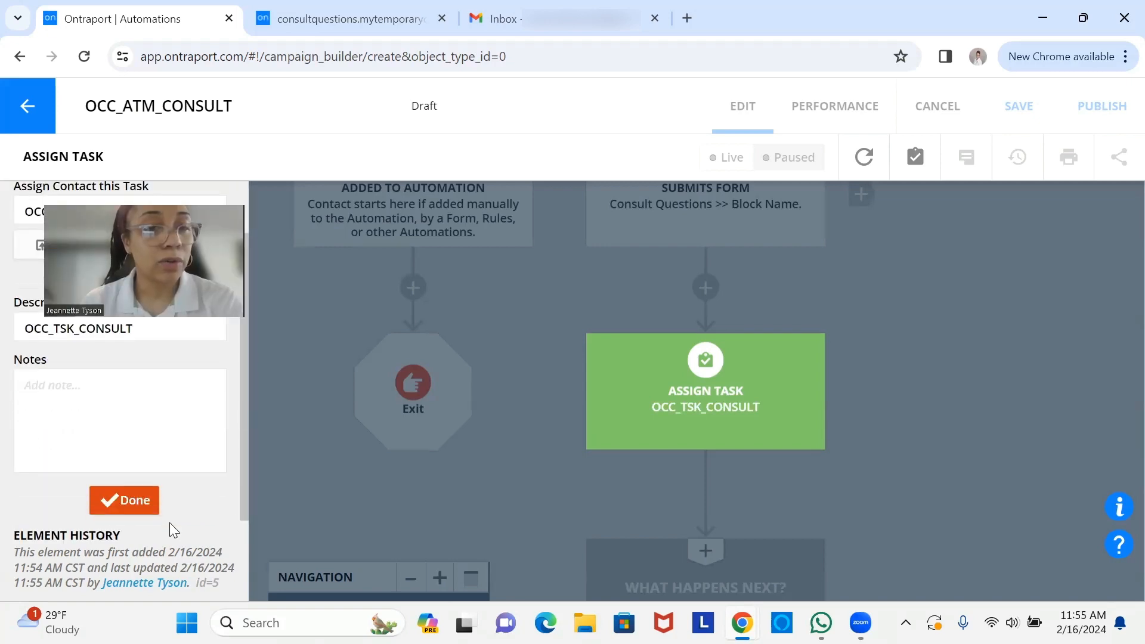
left_click(125, 503)
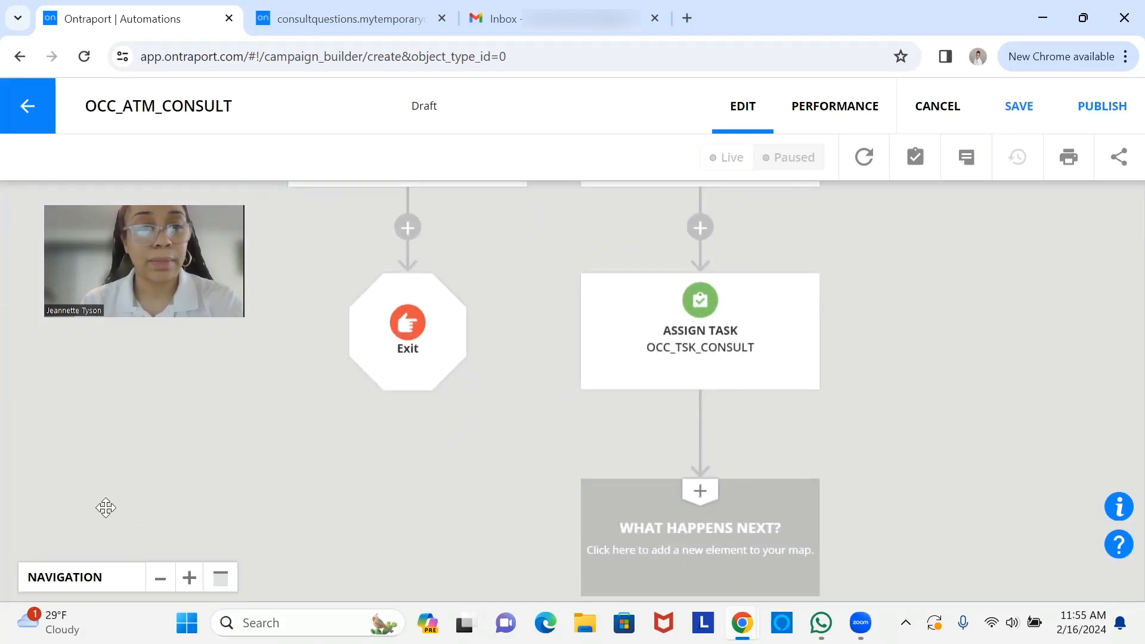
scroll(684, 228, "down", 2)
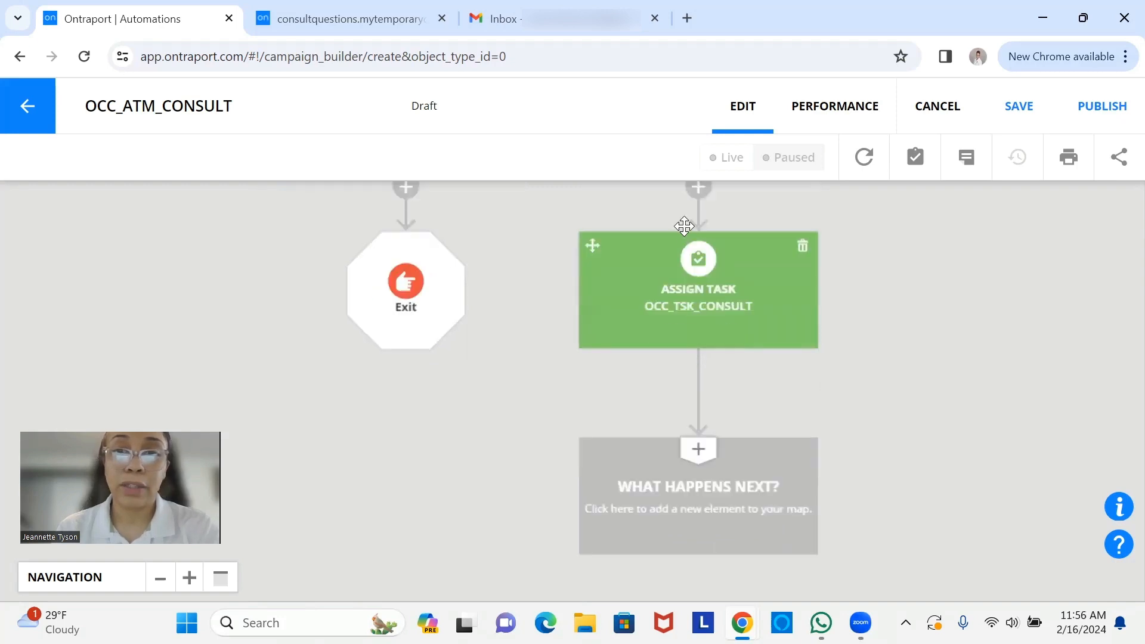
Add a goal below the wait and make its condition 'Task is completed'.
left_click(758, 455)
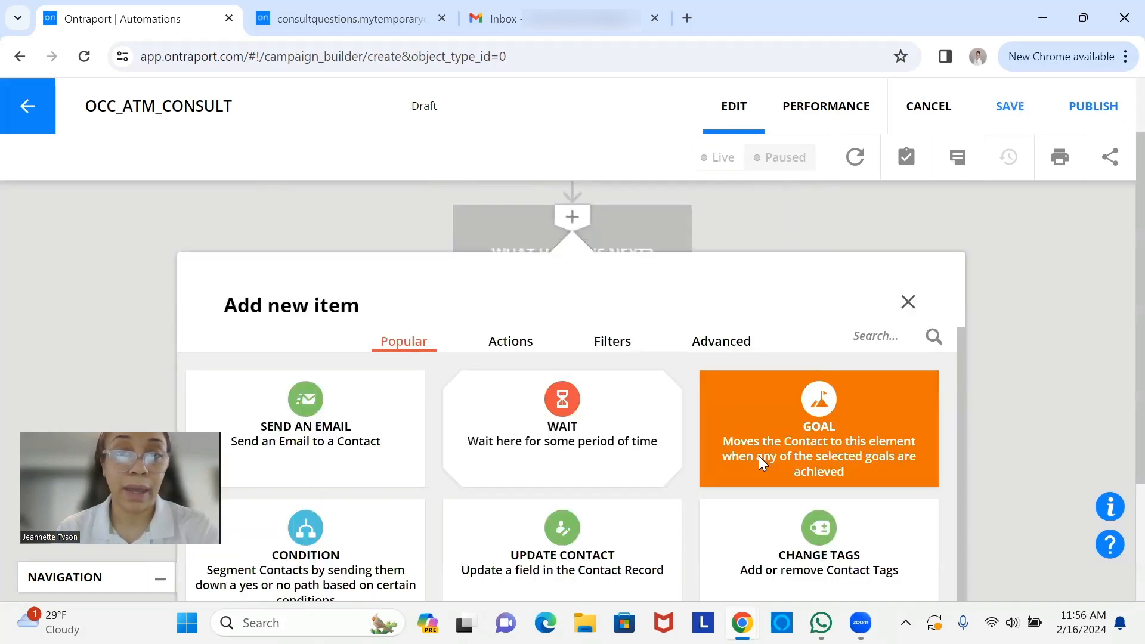
left_click(758, 462)
scroll(758, 461, "up", 3)
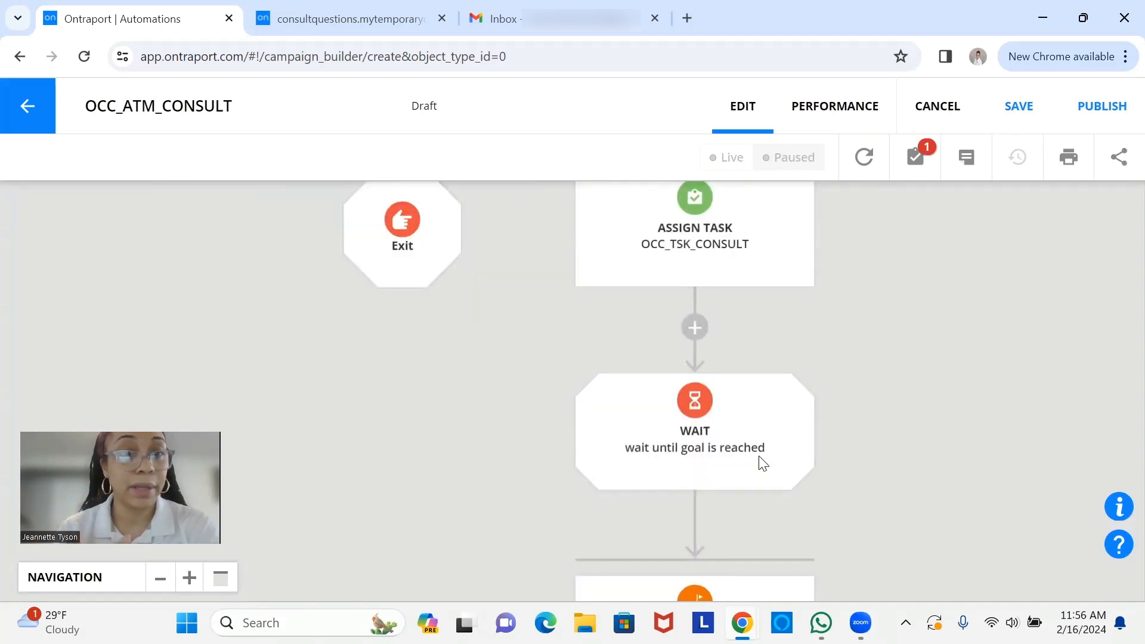
scroll(754, 337, "down", 3)
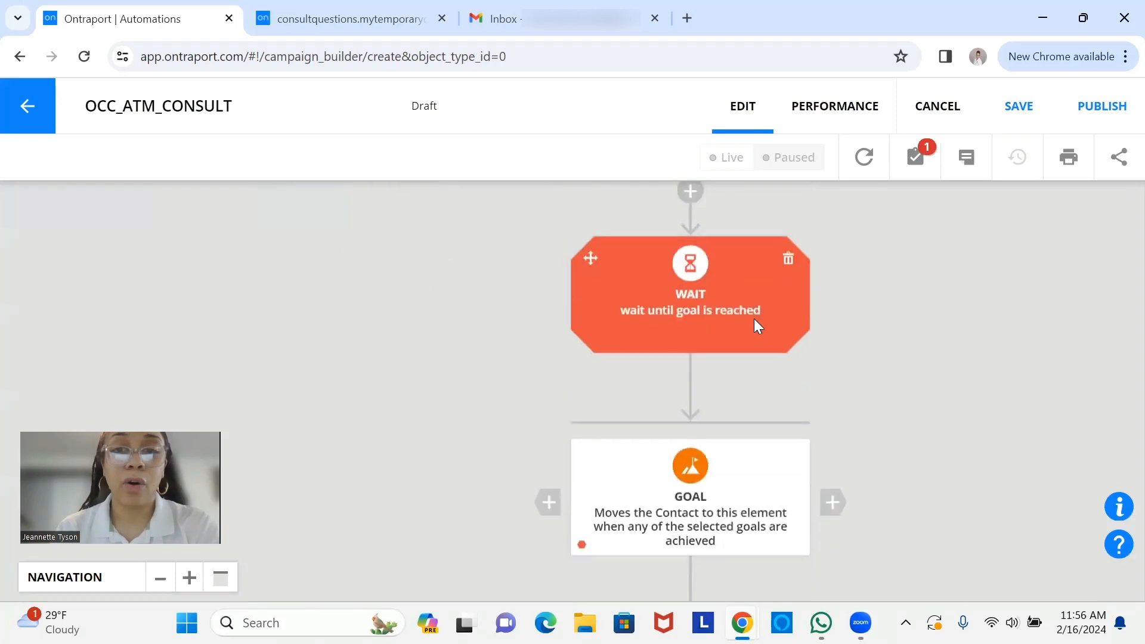
left_click(696, 510)
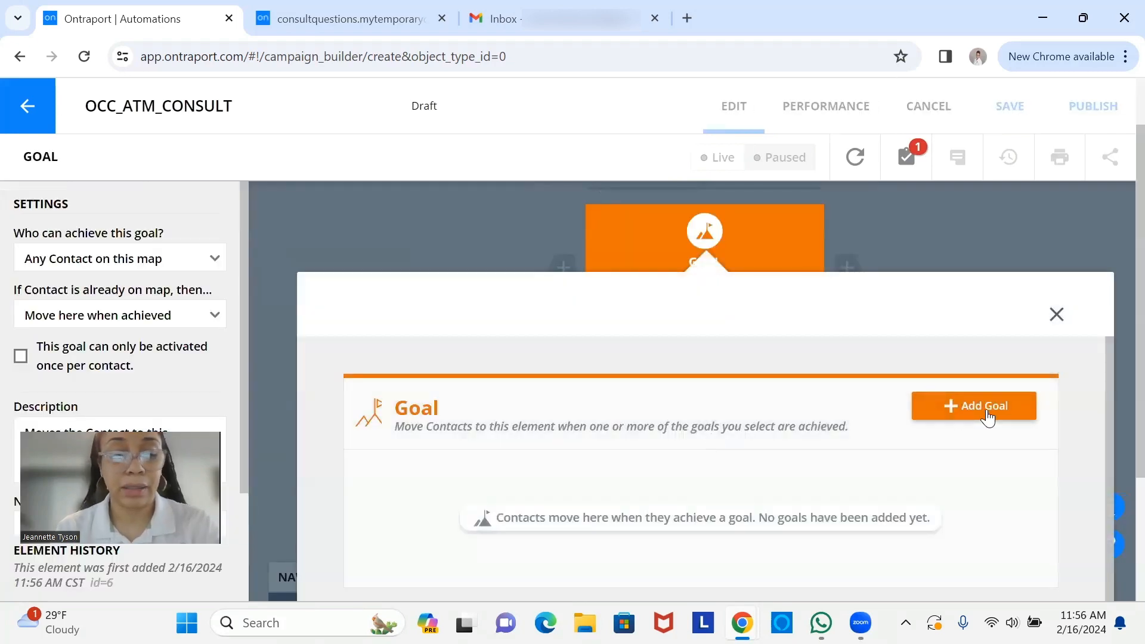
left_click(987, 414)
type("task")
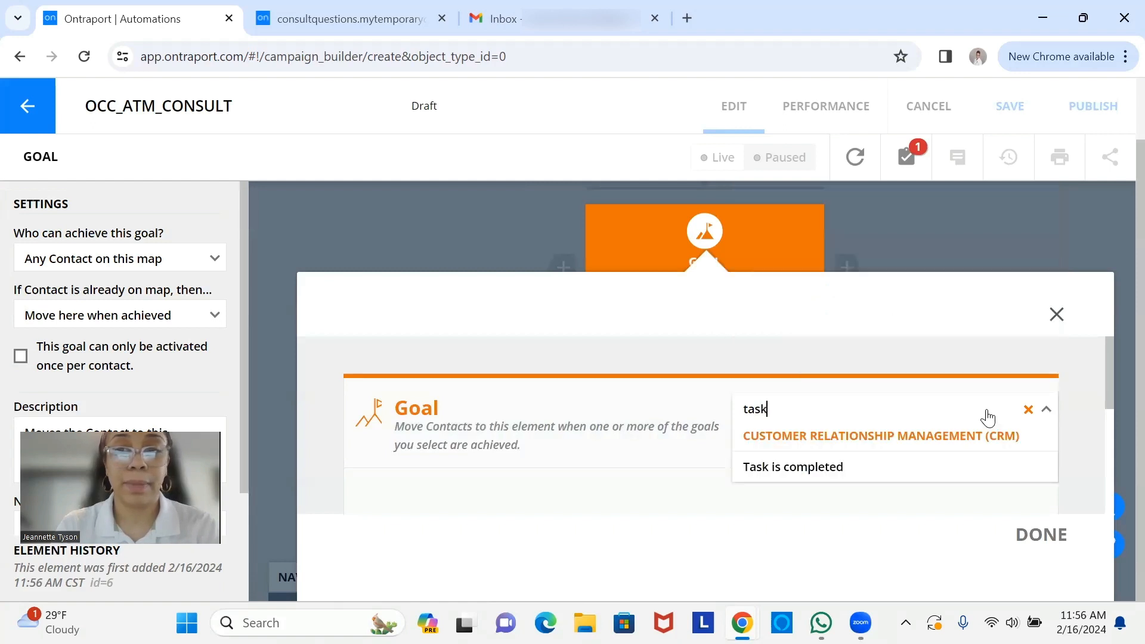
left_click(826, 475)
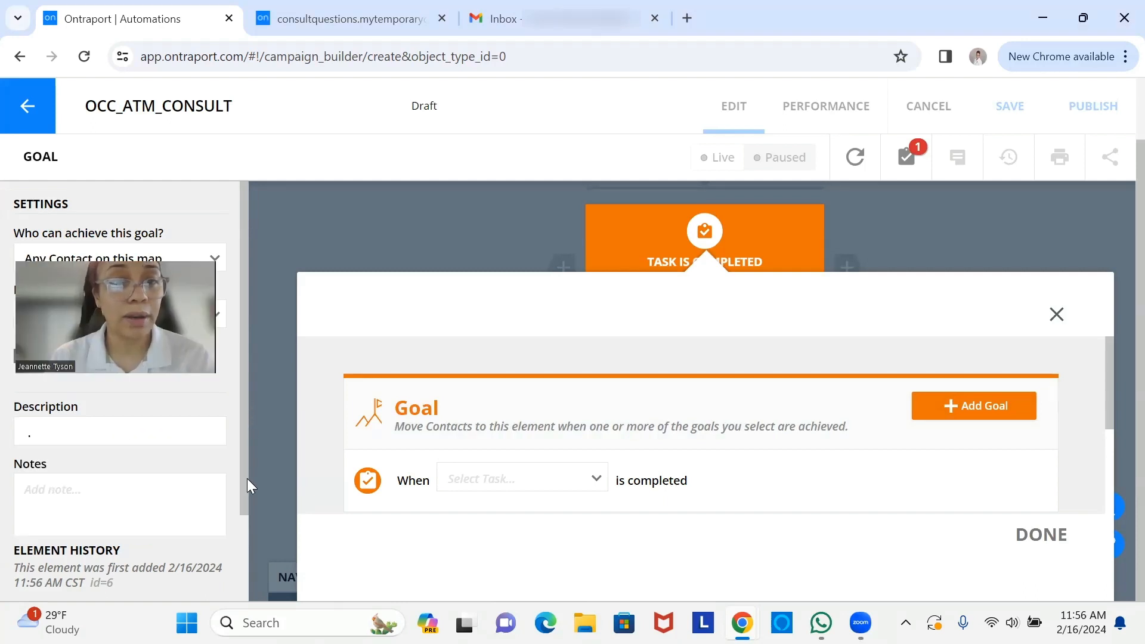
Set the goal to OCC_TSK_CONSULT with outcome 'Information received, client is ready to go.'.
scroll(239, 554, "down", 2)
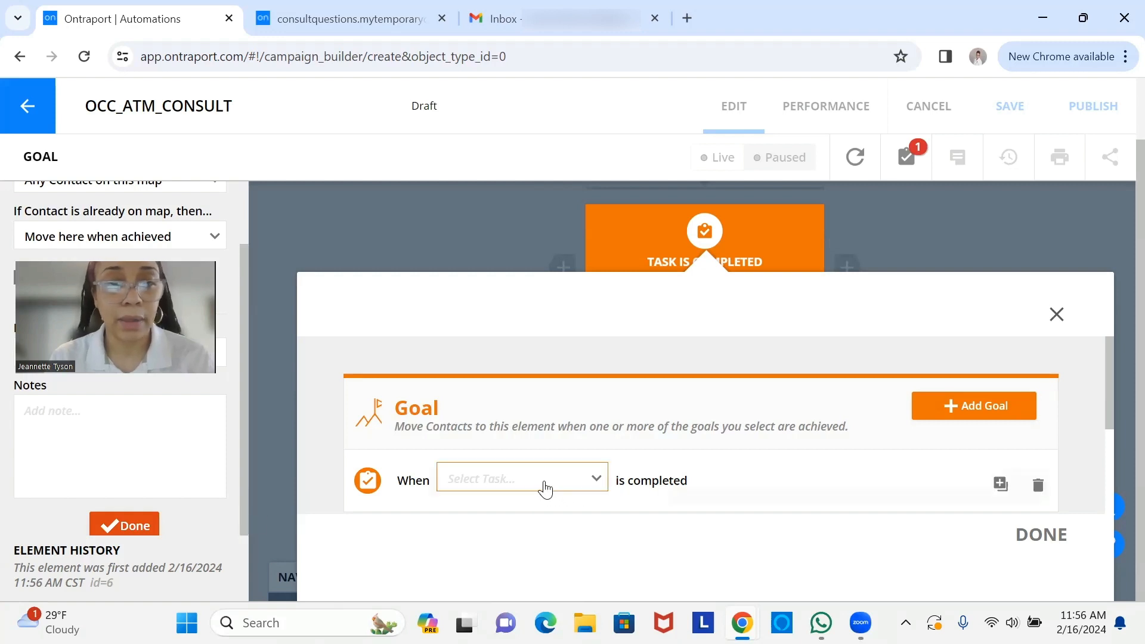
left_click(545, 489)
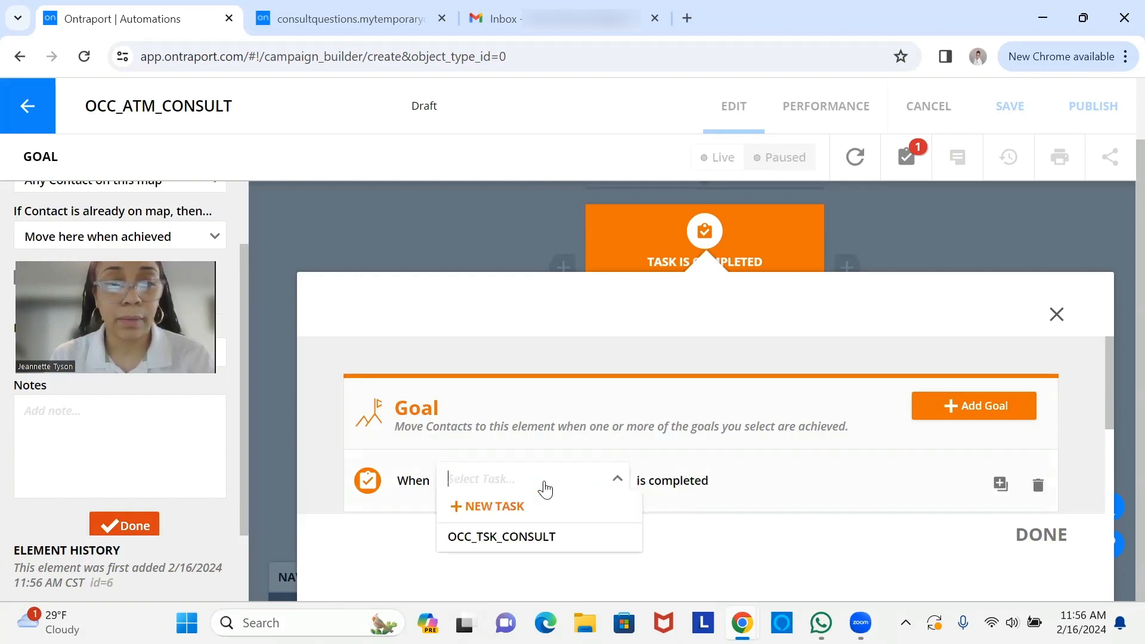
left_click(754, 471)
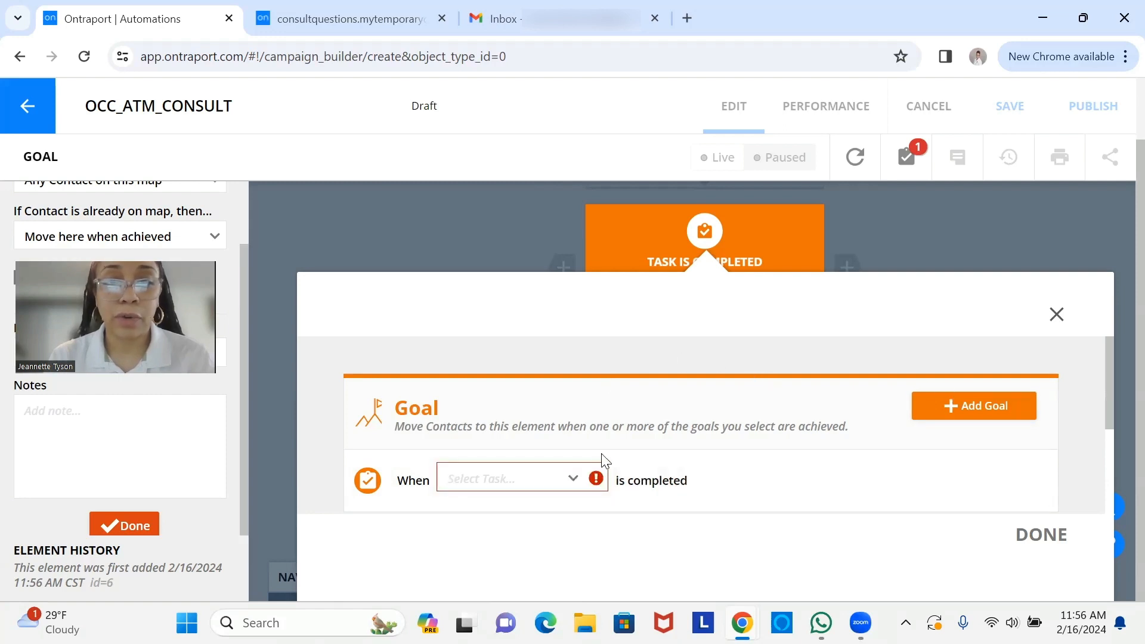
left_click(548, 497)
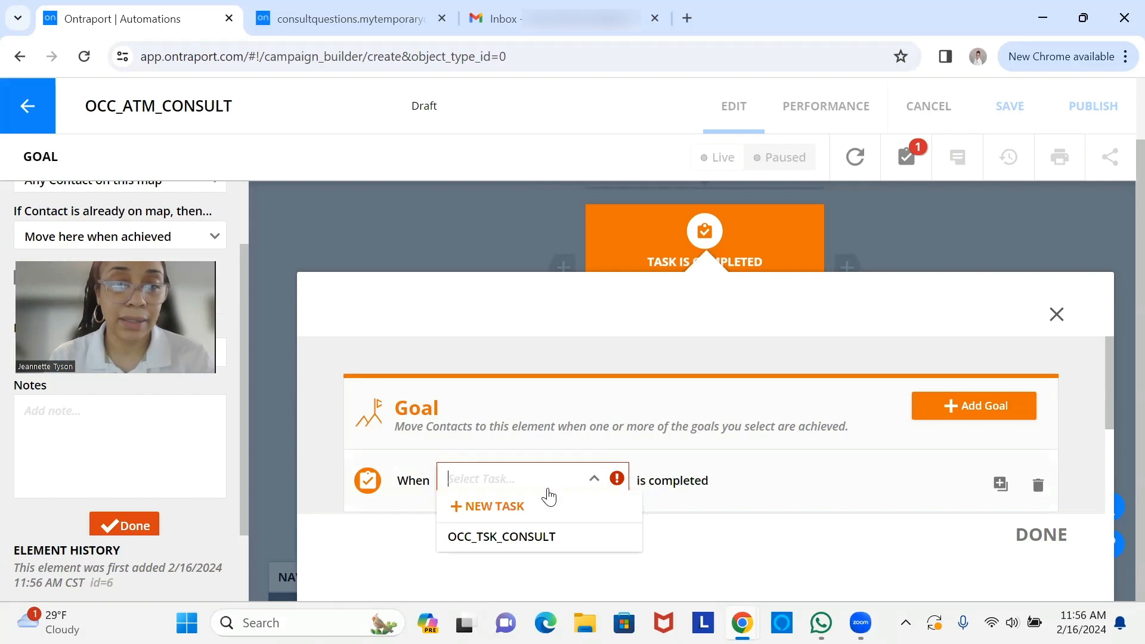
left_click(549, 542)
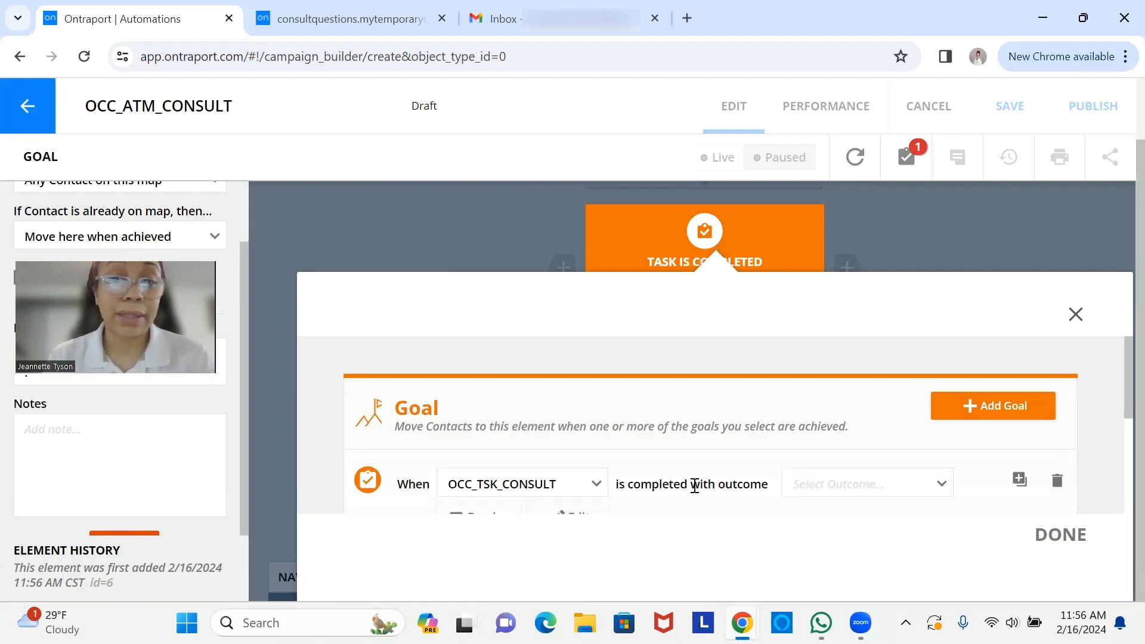
left_click(834, 487)
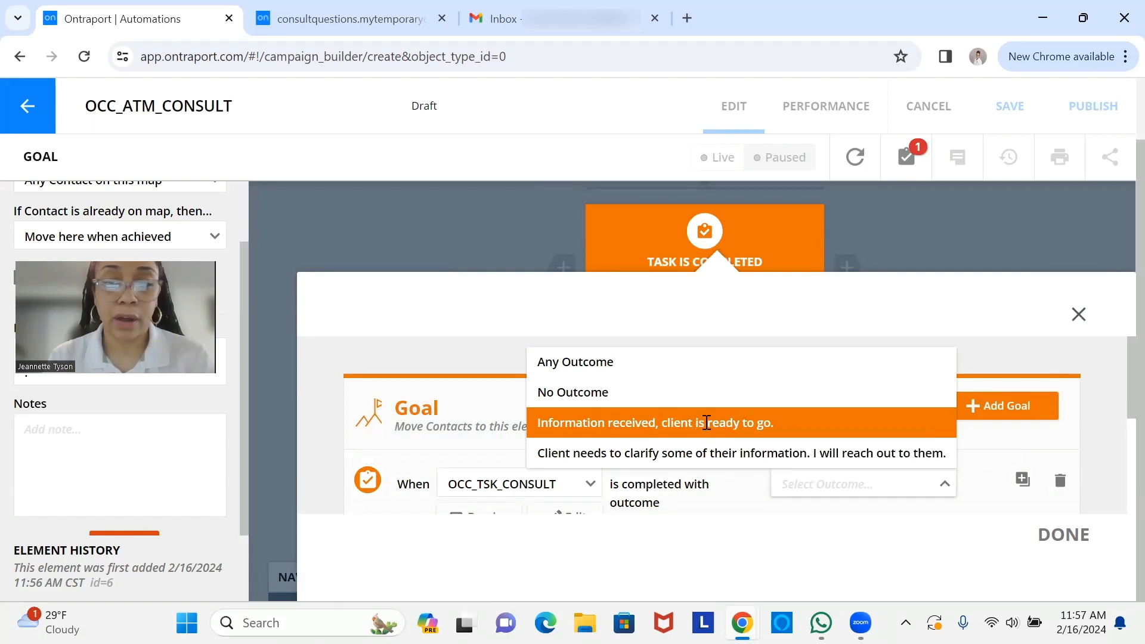
left_click(705, 425)
left_click(1061, 535)
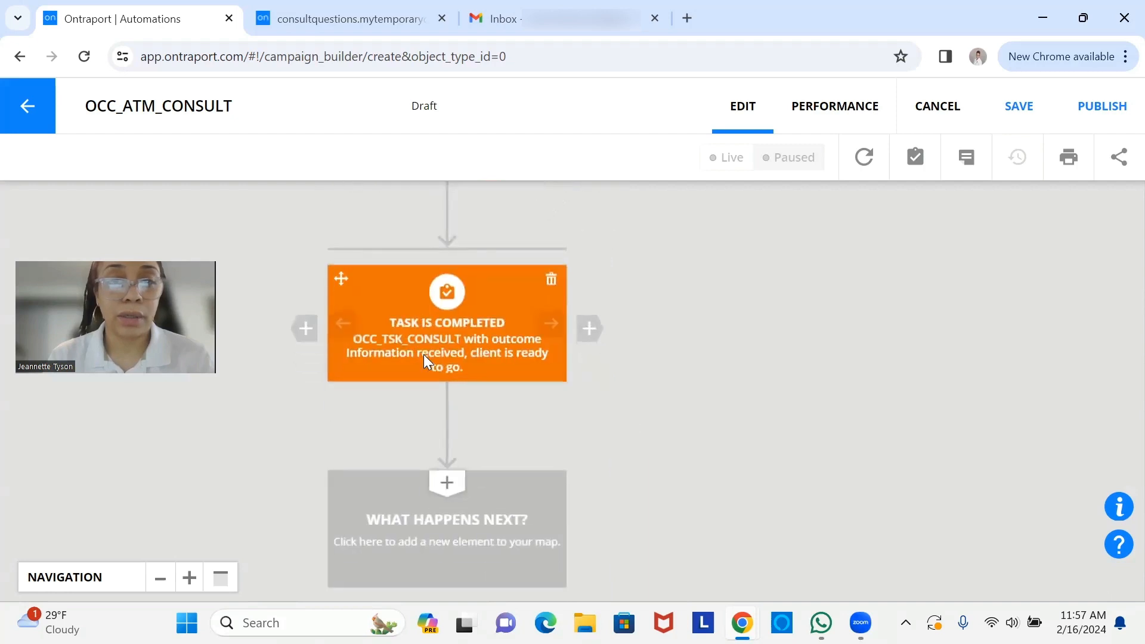
Add an END step after the goal that removes contacts from this automation.
left_click(460, 514)
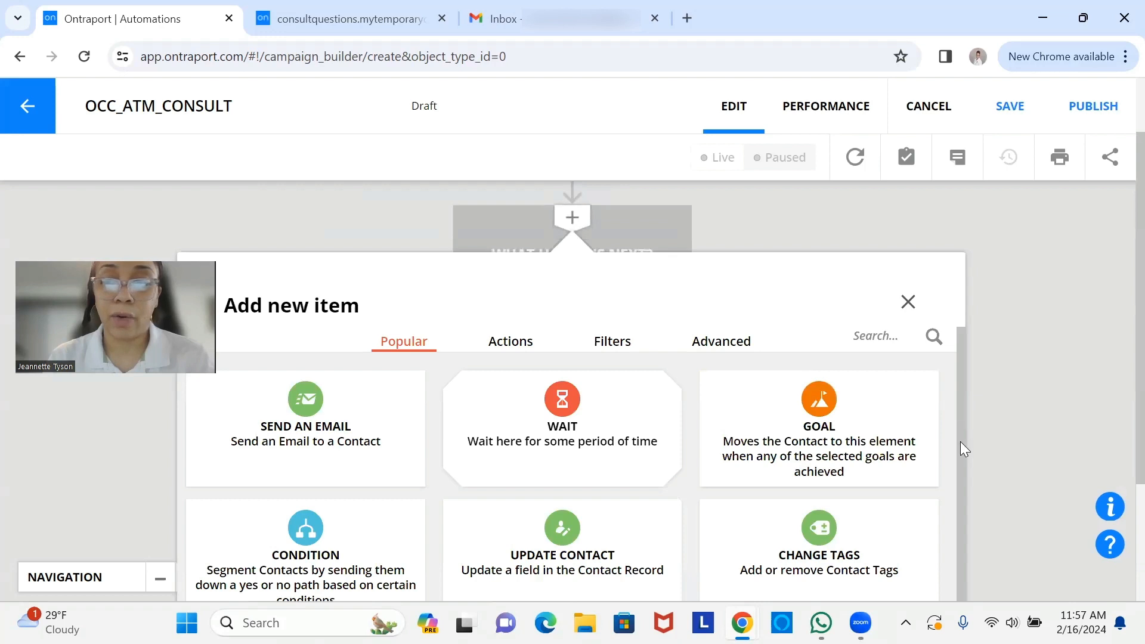
scroll(960, 441, "down", 2)
left_click(837, 583)
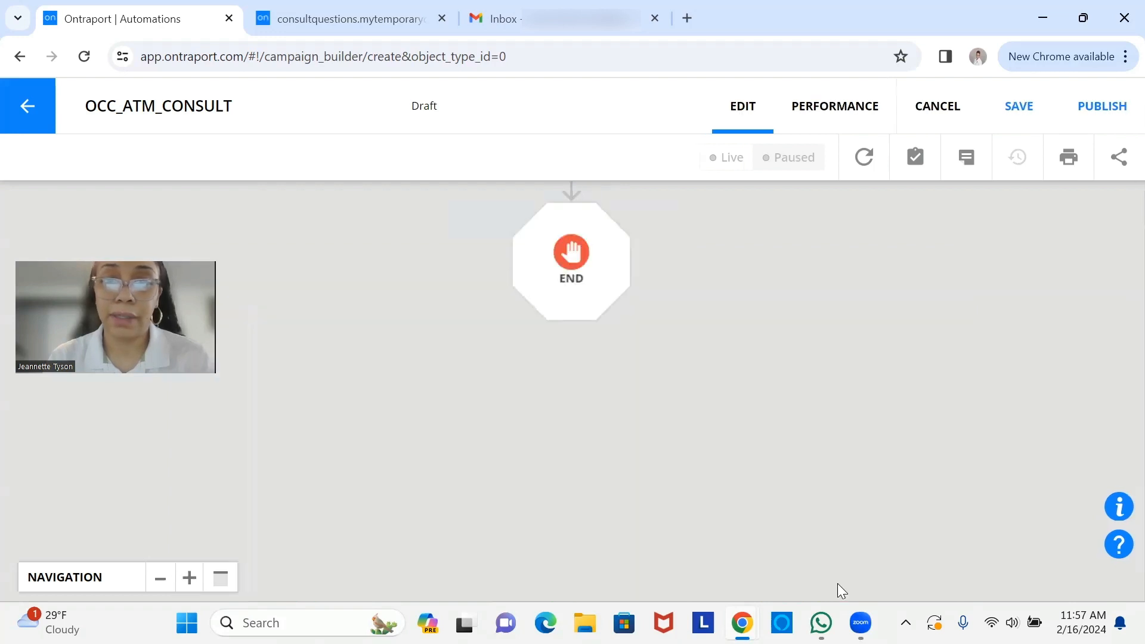
mouse_move(463, 531)
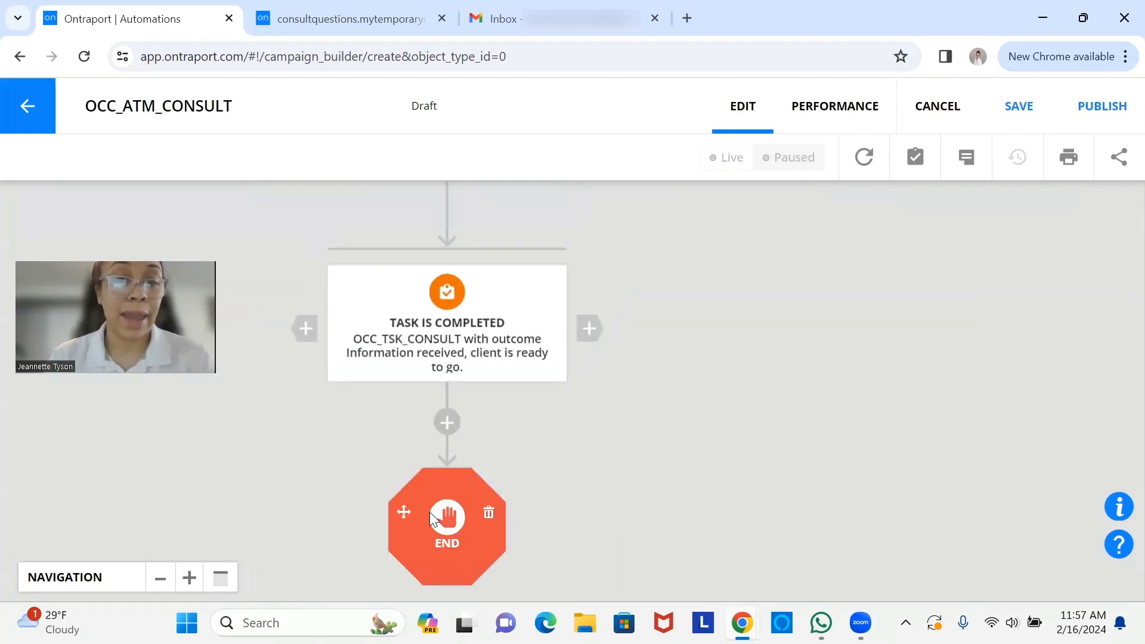
left_click(439, 518)
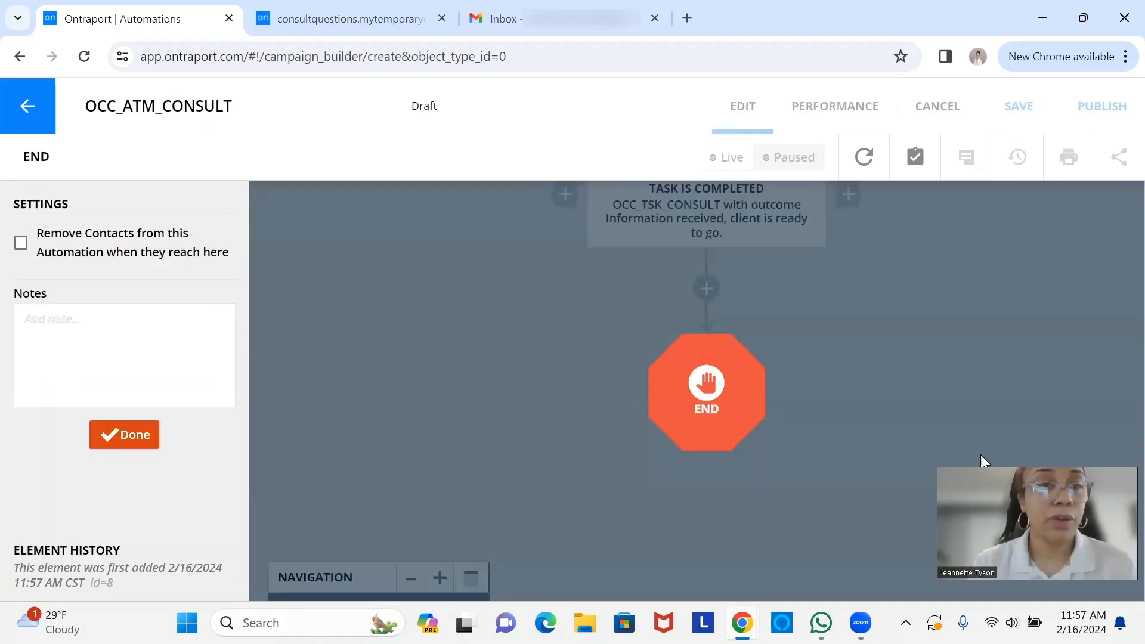
left_click(27, 253)
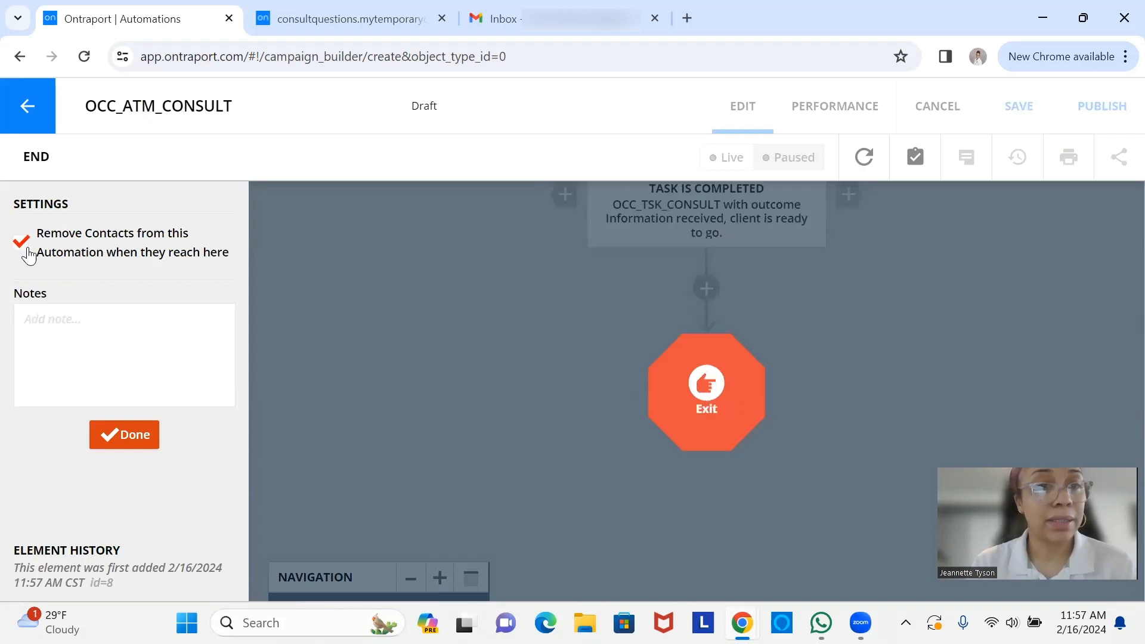
left_click(112, 435)
Drag the Task Is Completed goal to the adjacent slot and copy only that item.
left_click_drag(440, 297, 406, 486)
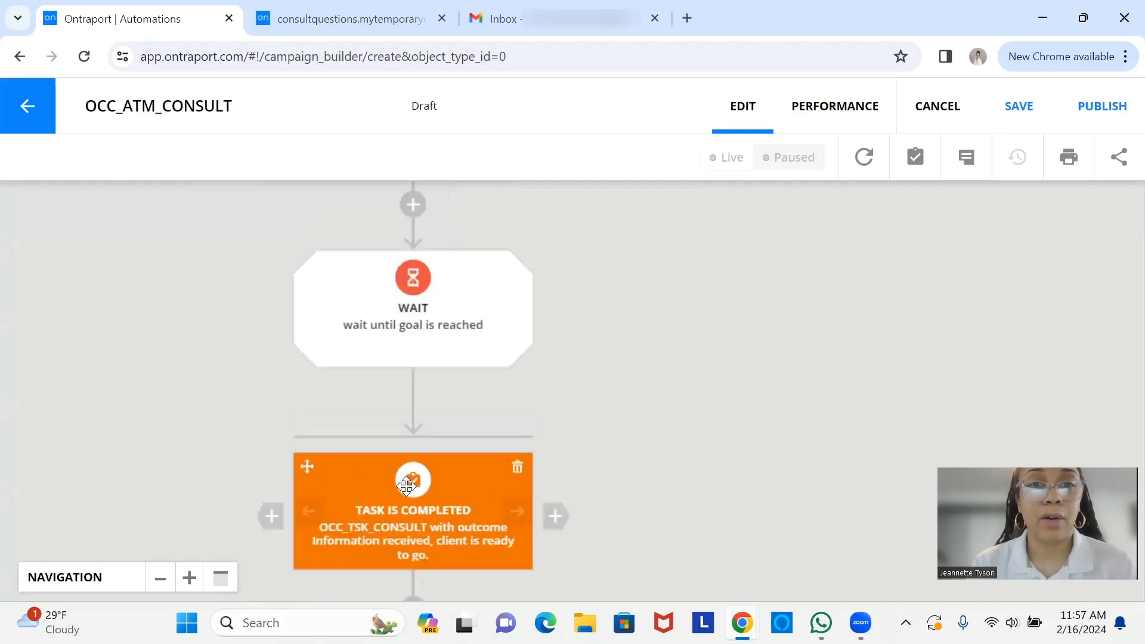
scroll(395, 378, "down", 3)
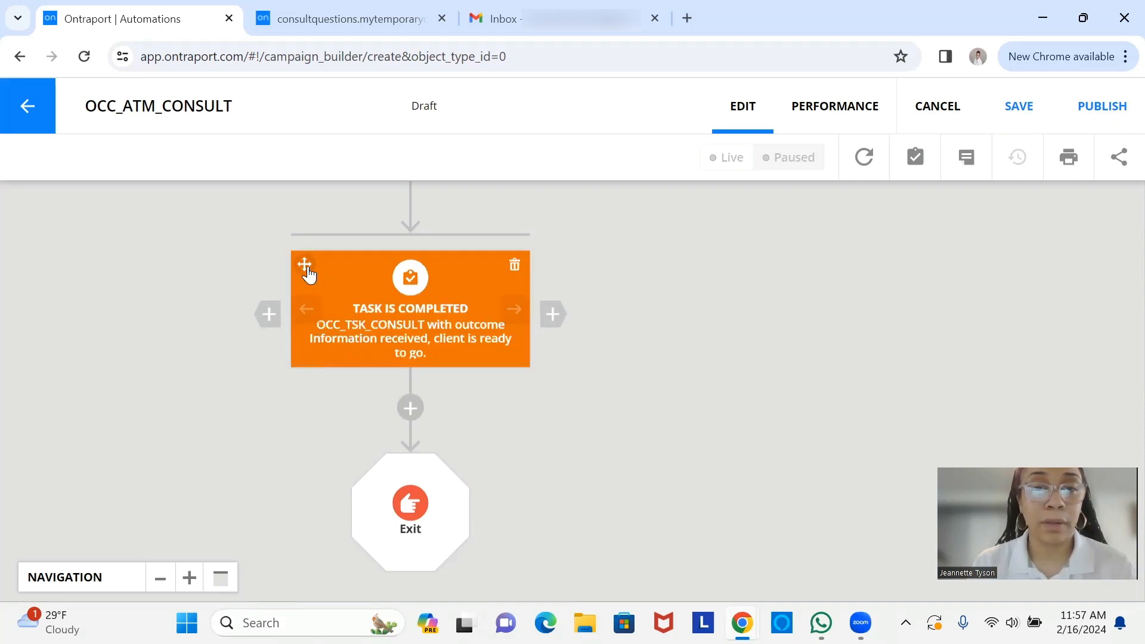
left_click_drag(306, 273, 554, 326)
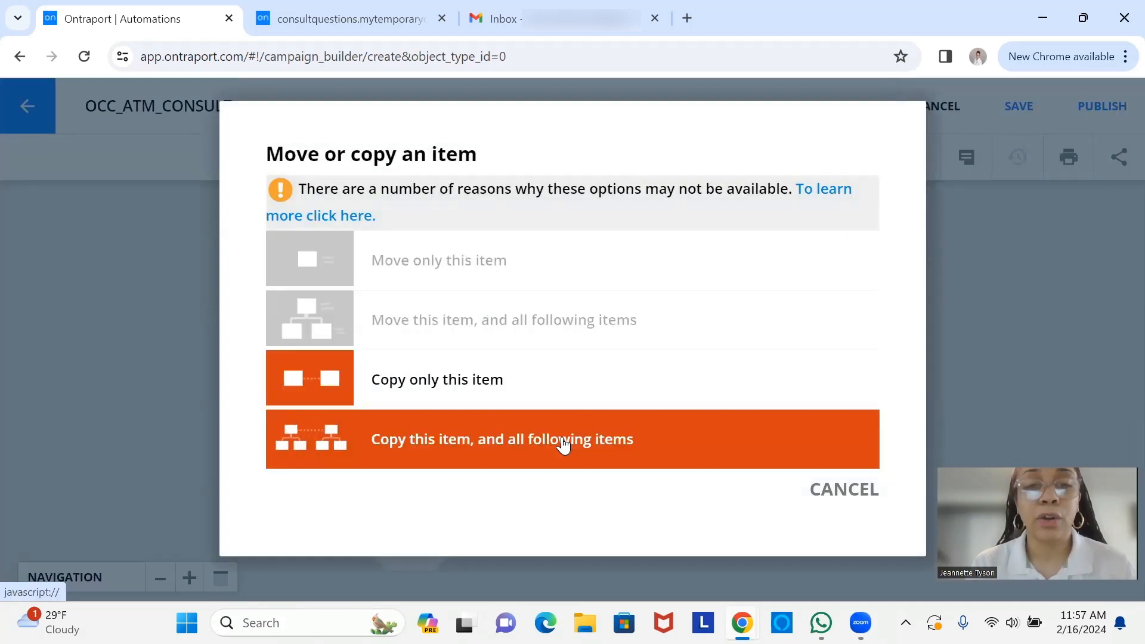
left_click(523, 376)
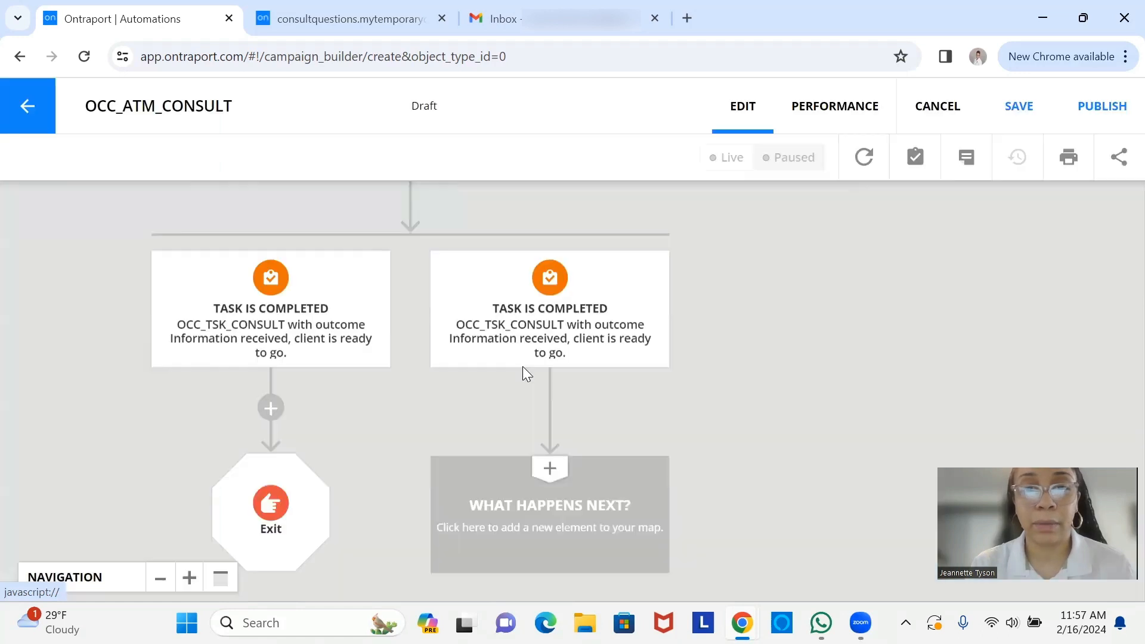
Change the copied goal's OCC_TSK_CONSULT outcome to 'Client needs to clarify some of their information…'.
left_click(558, 323)
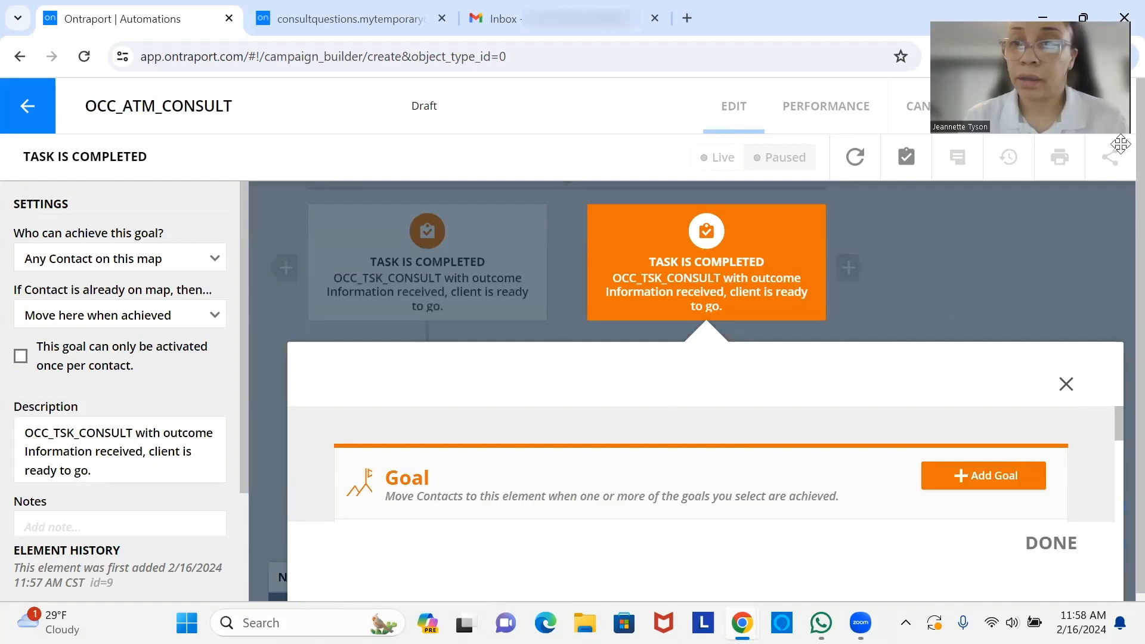
left_click_drag(1116, 423, 1116, 460)
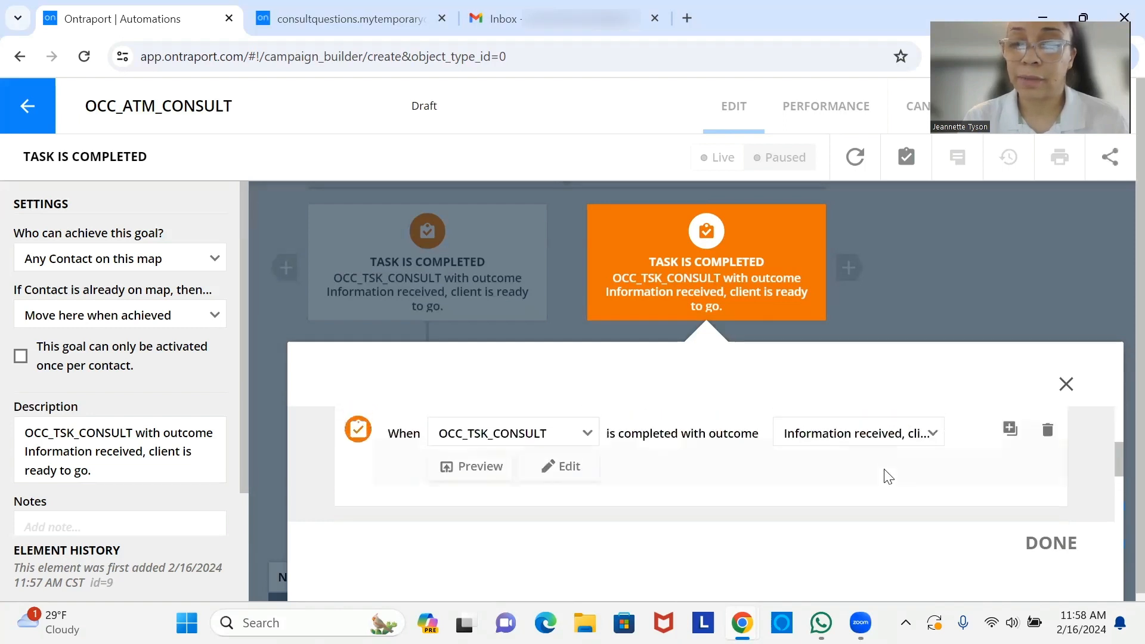
left_click(921, 446)
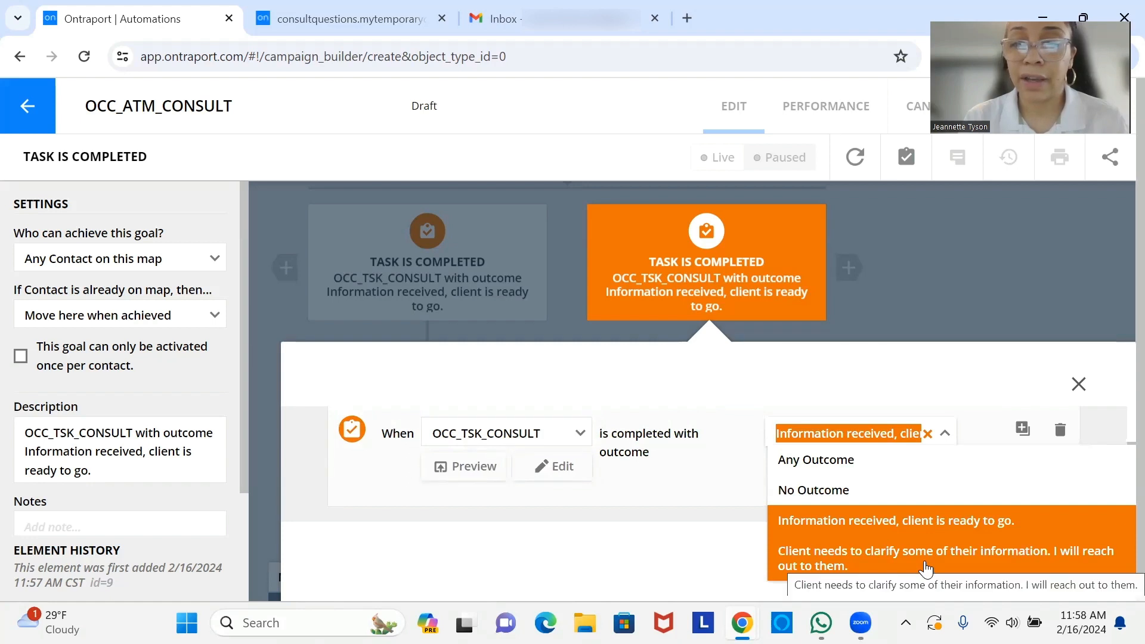
left_click(926, 566)
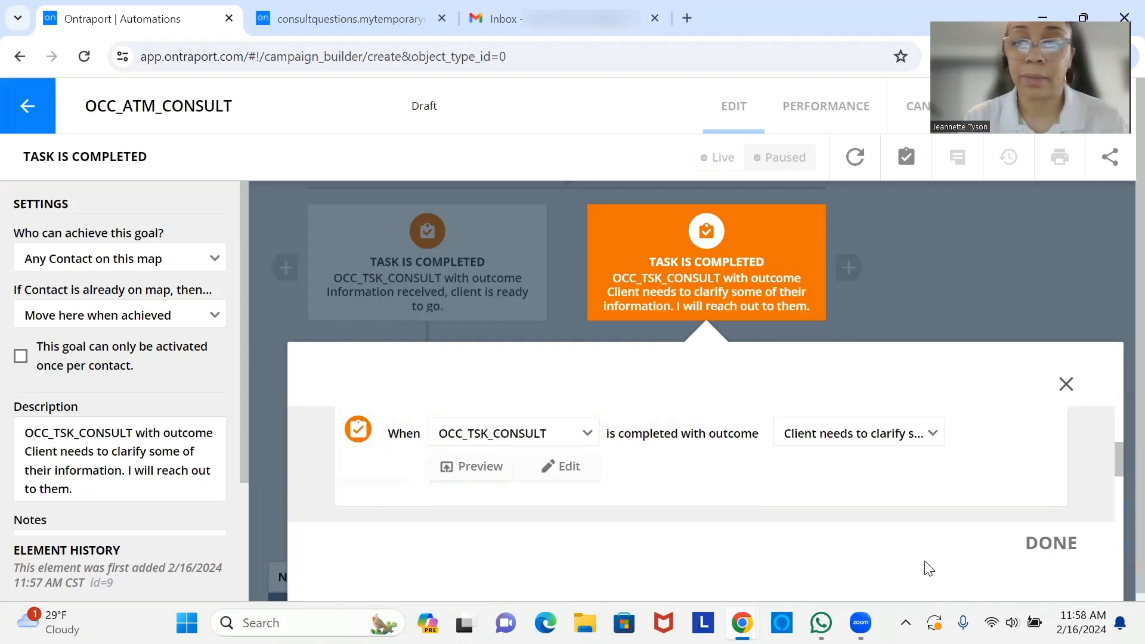
left_click(1061, 548)
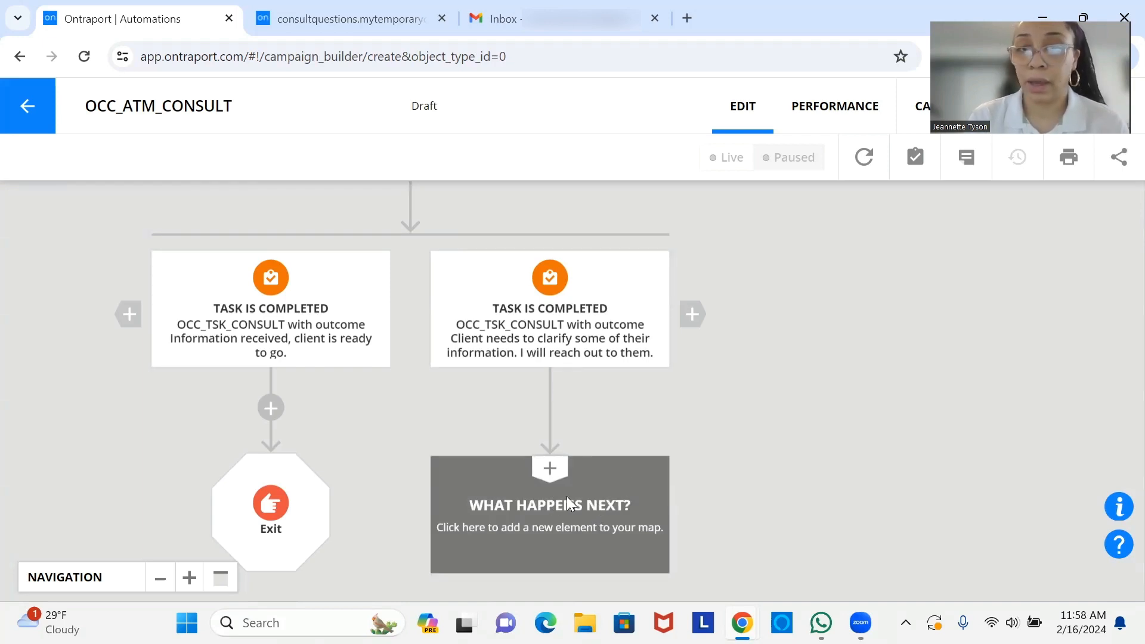
Add a Wait under the clarification goal set to 'Some time passes', 2 days.
left_click(531, 494)
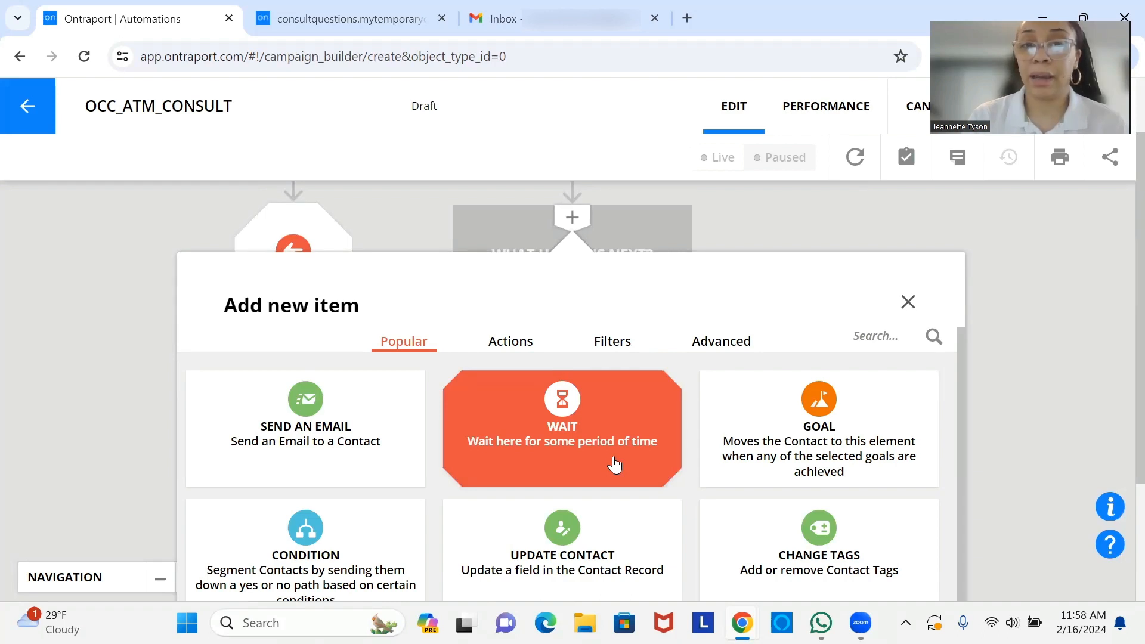
left_click(614, 458)
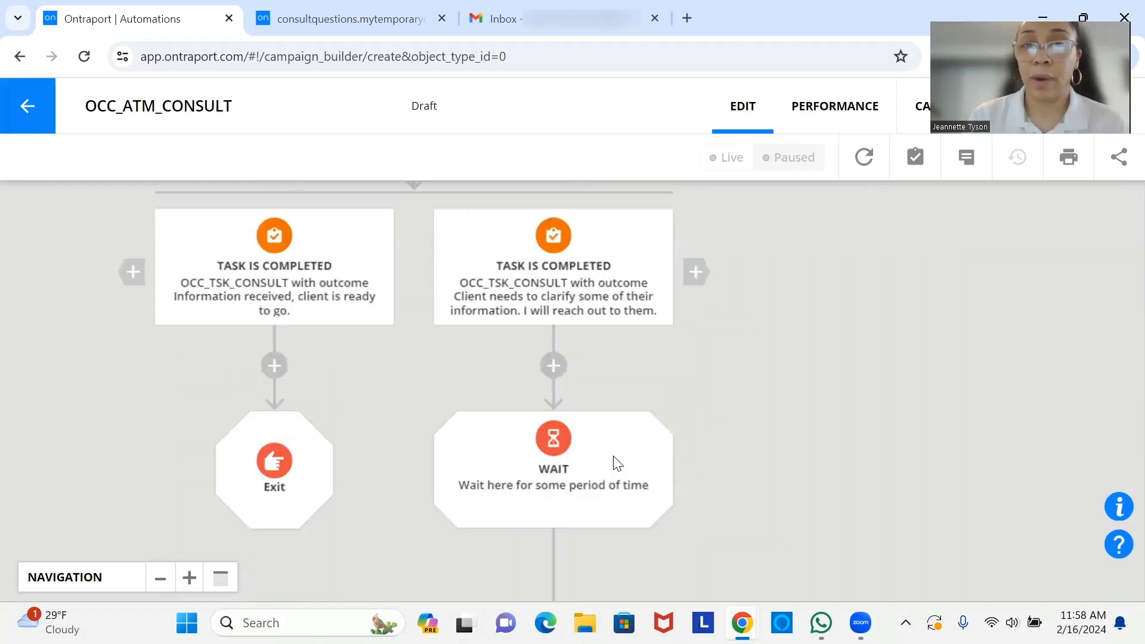
left_click(570, 500)
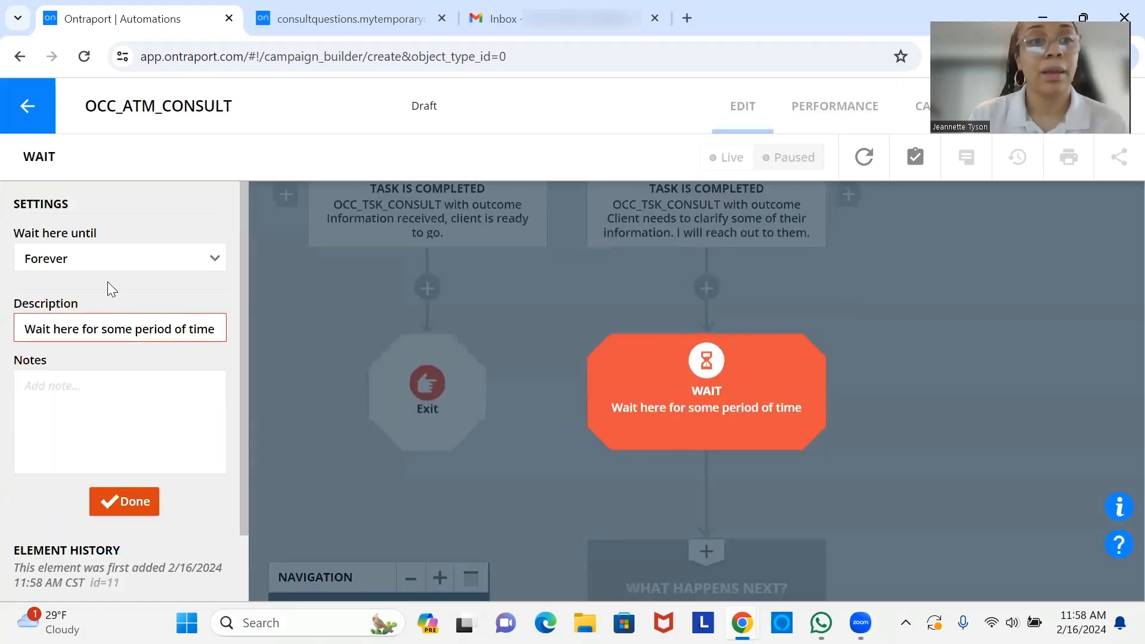
left_click(117, 258)
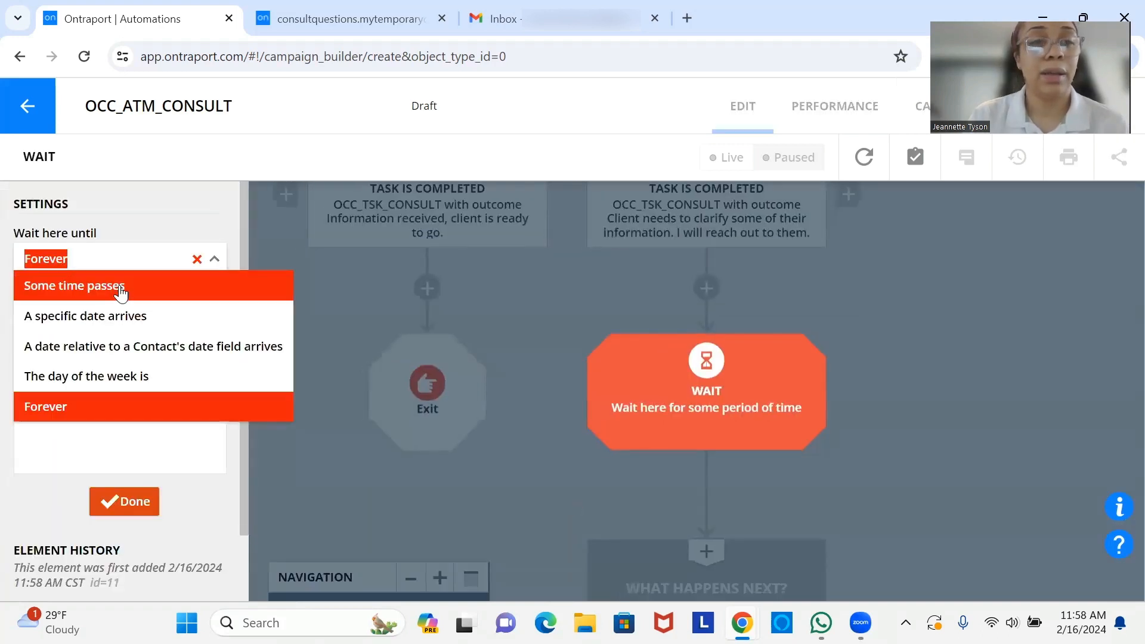
left_click(121, 286)
left_click(53, 312)
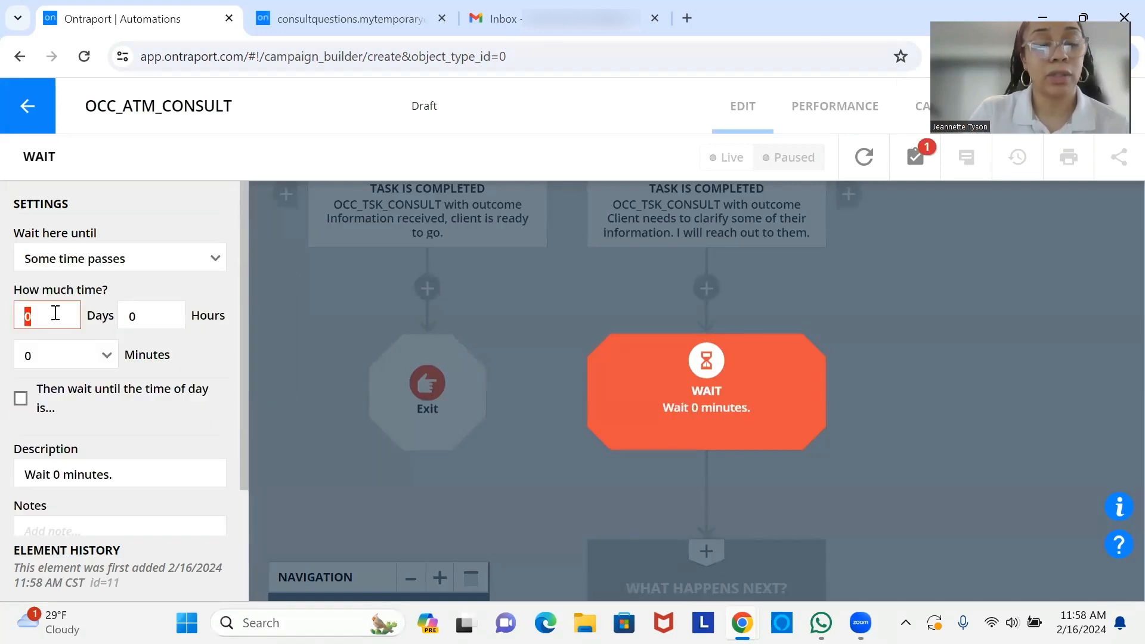
type("2")
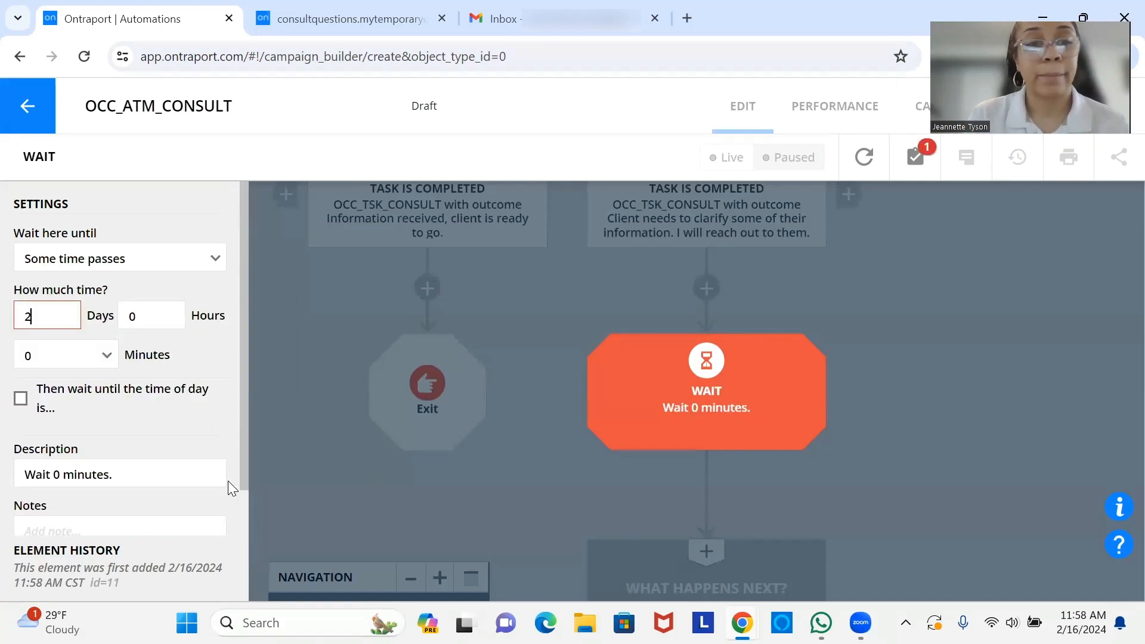
scroll(243, 486, "down", 3)
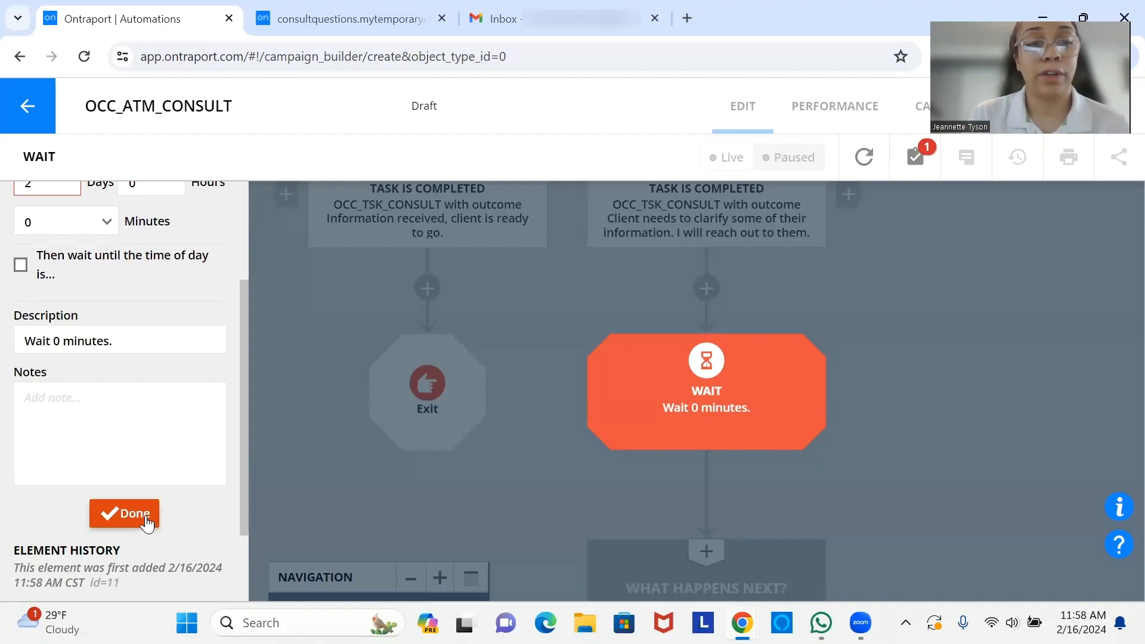
left_click(124, 514)
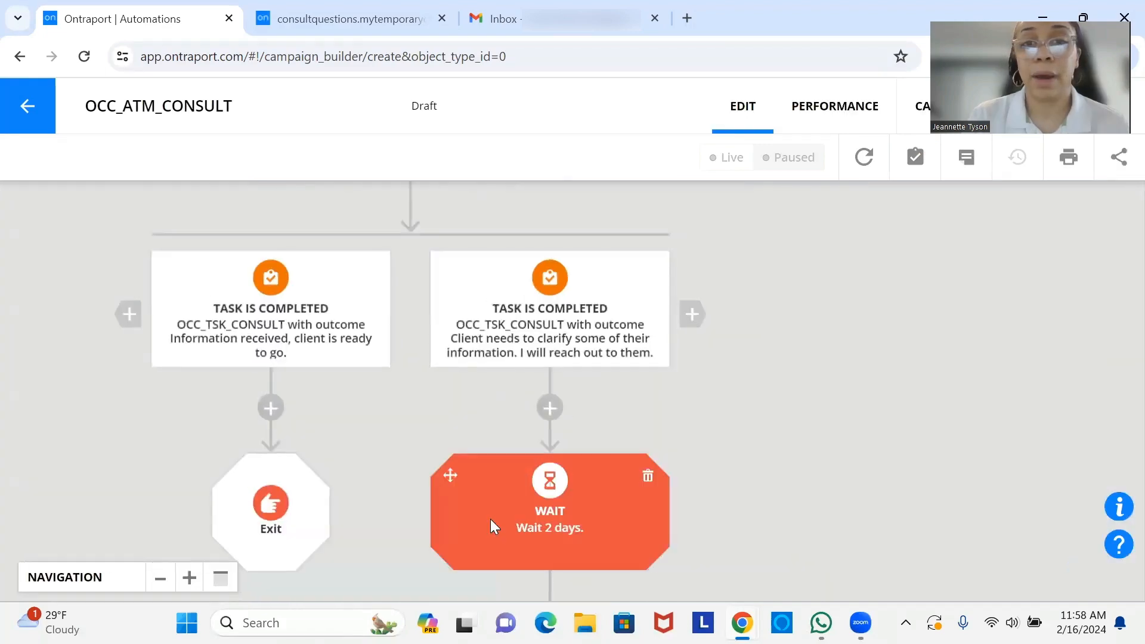
scroll(525, 418, "down", 3)
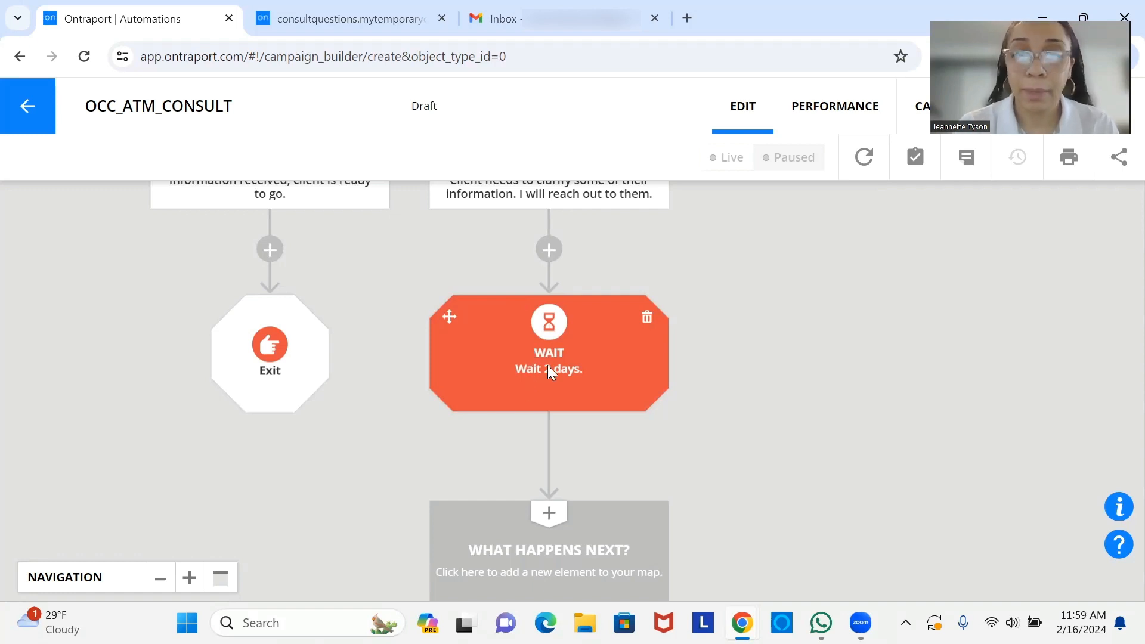
Add a Go To step after the 2-day wait, linked back to Assign Task OCC_TSK_CONSULT.
scroll(548, 365, "down", 2)
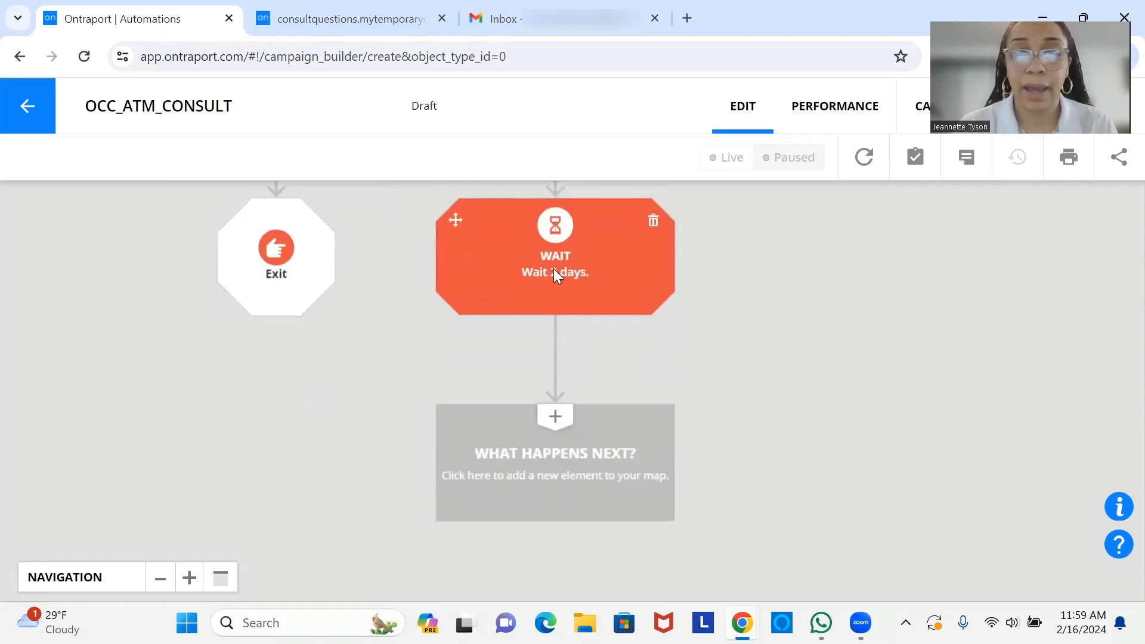
left_click(559, 478)
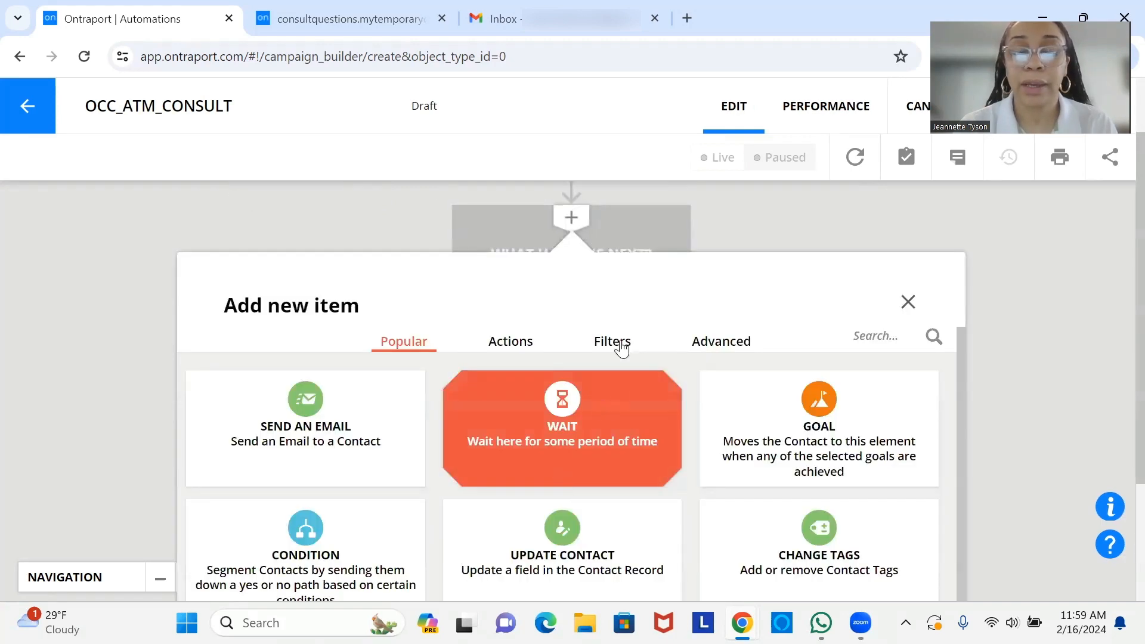
left_click(620, 350)
left_click(591, 415)
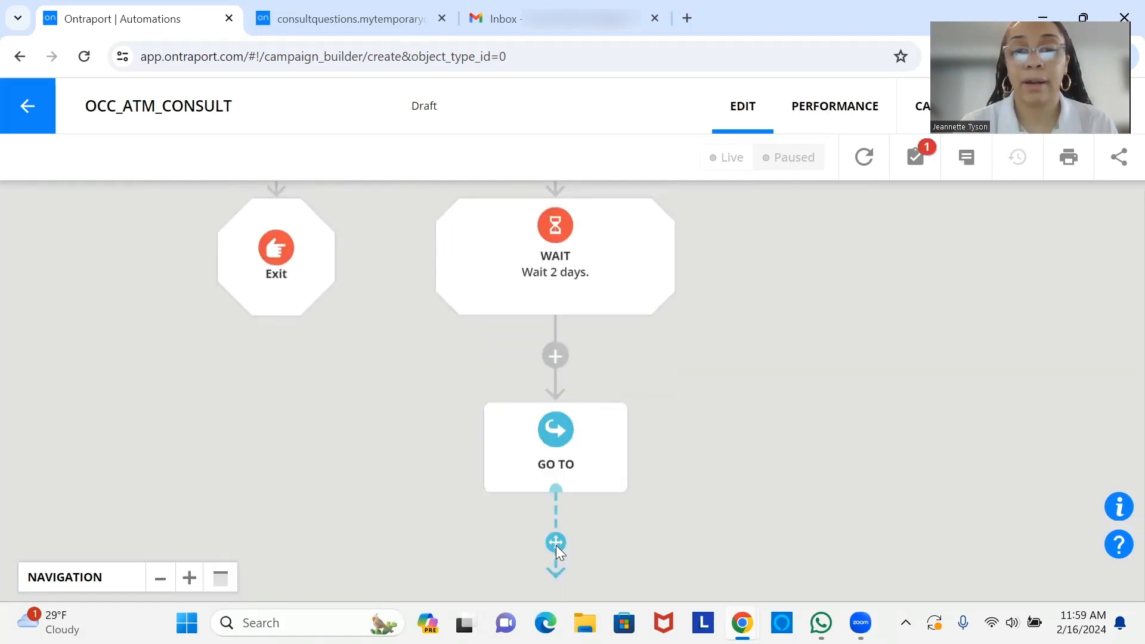
left_click_drag(555, 545, 438, 323)
left_click_drag(548, 291, 524, 163)
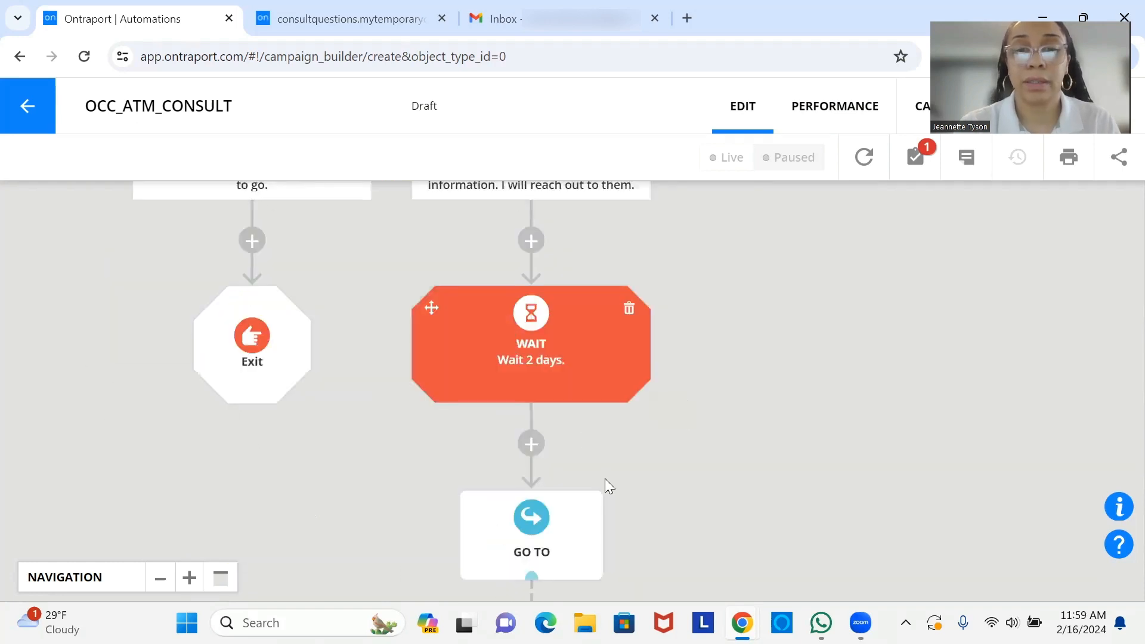
left_click_drag(557, 511, 529, 331)
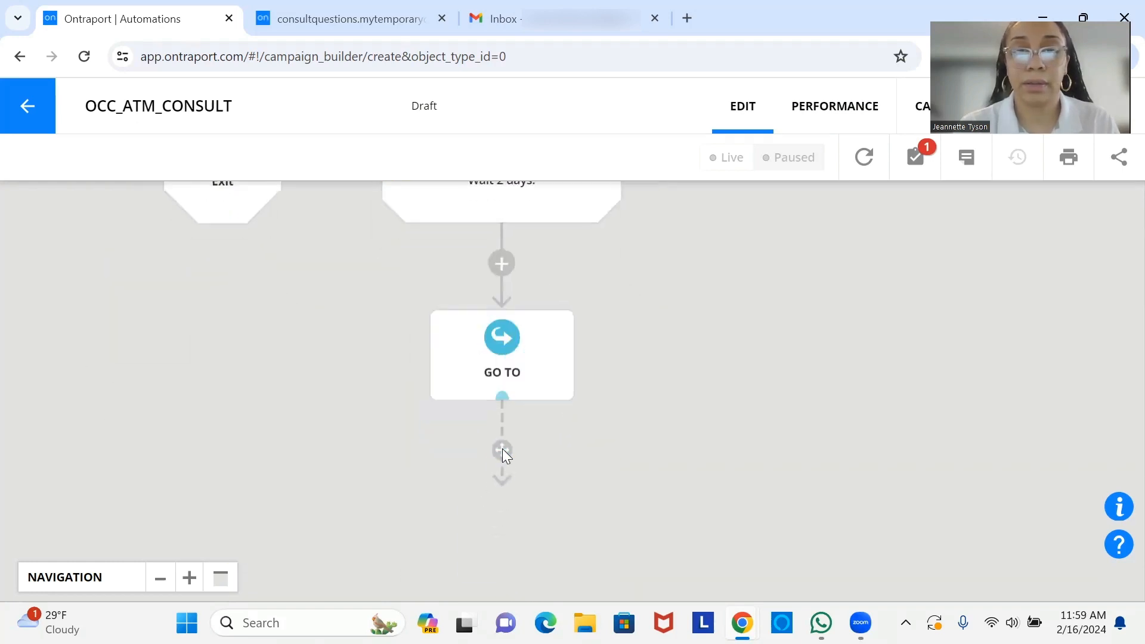
left_click_drag(502, 453, 459, 327)
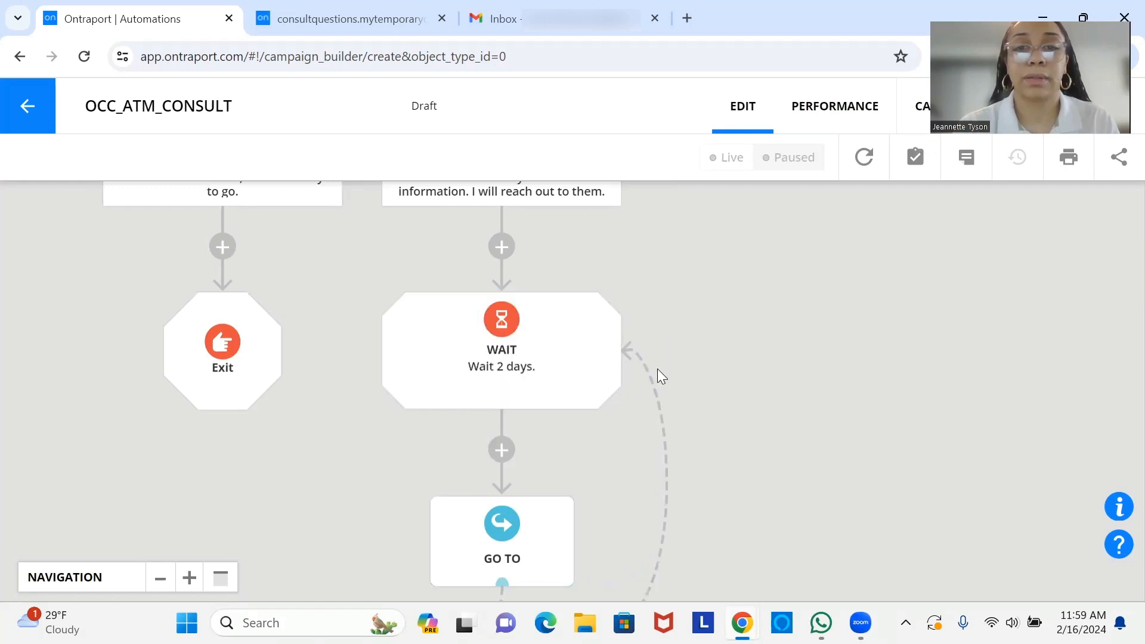
scroll(544, 429, "up", 3)
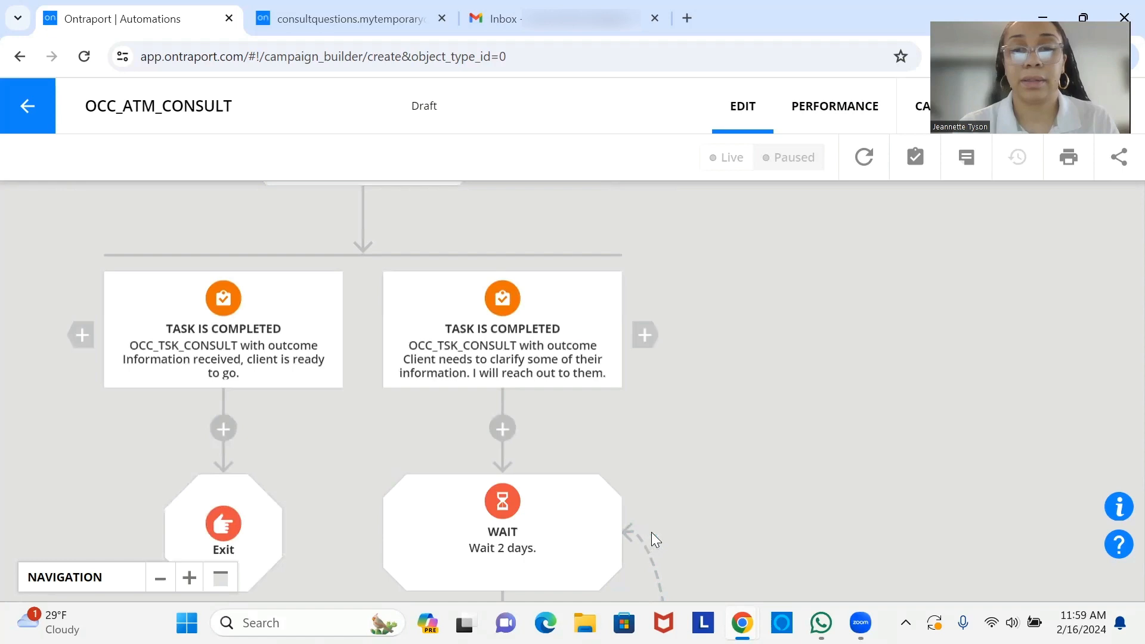
left_click_drag(651, 532, 408, 391)
left_click_drag(501, 400, 523, 258)
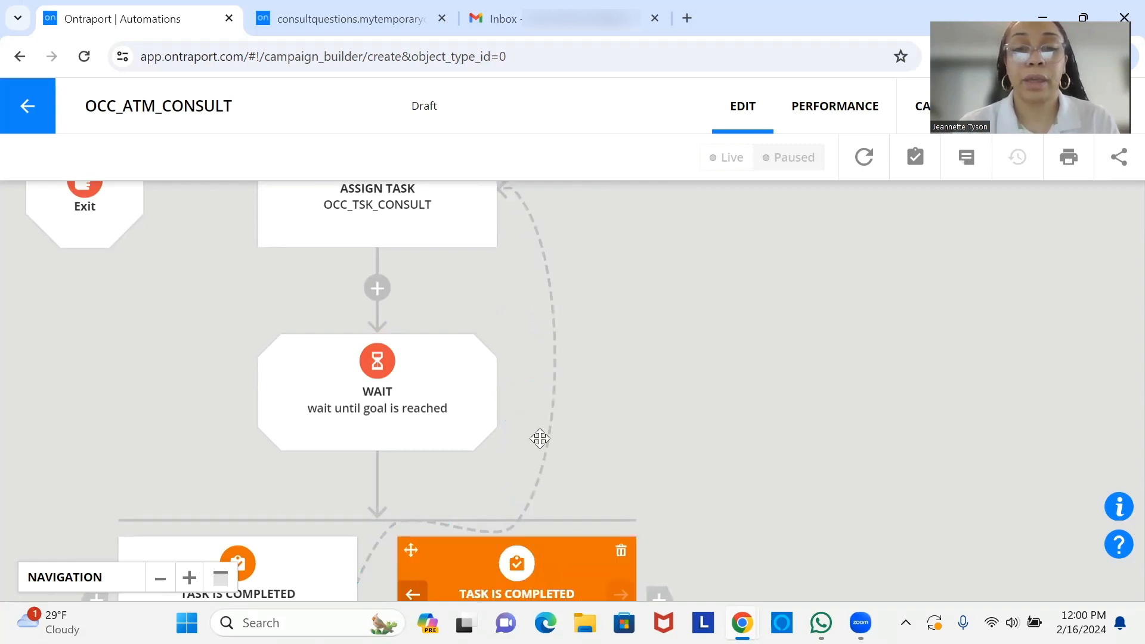
scroll(539, 439, "down", 3)
scroll(553, 393, "down", 2)
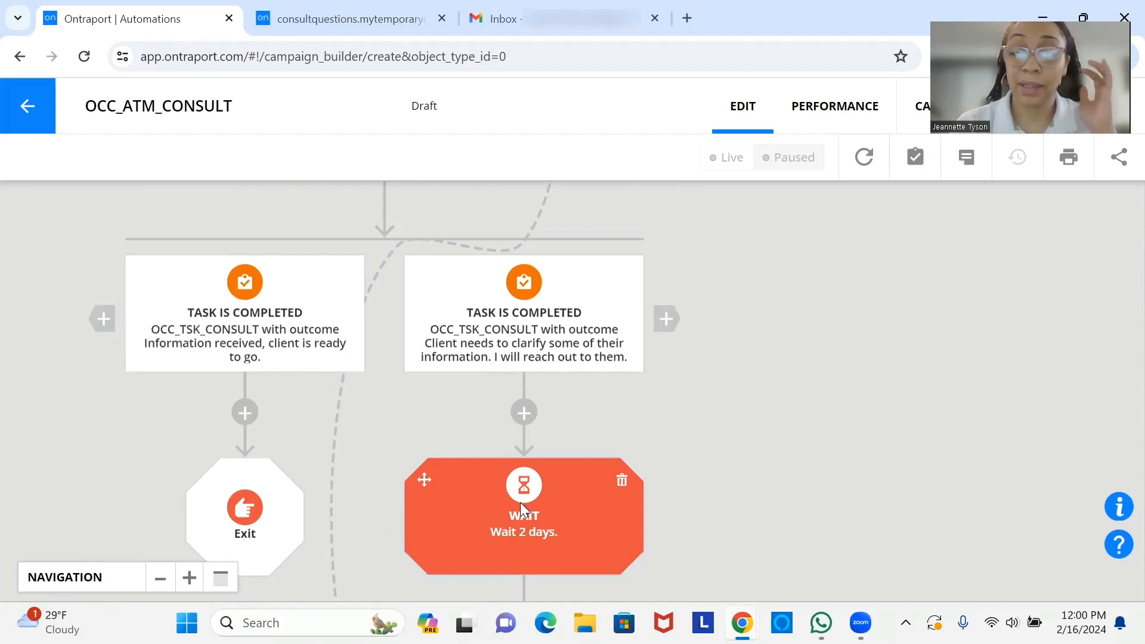
scroll(520, 502, "up", 3)
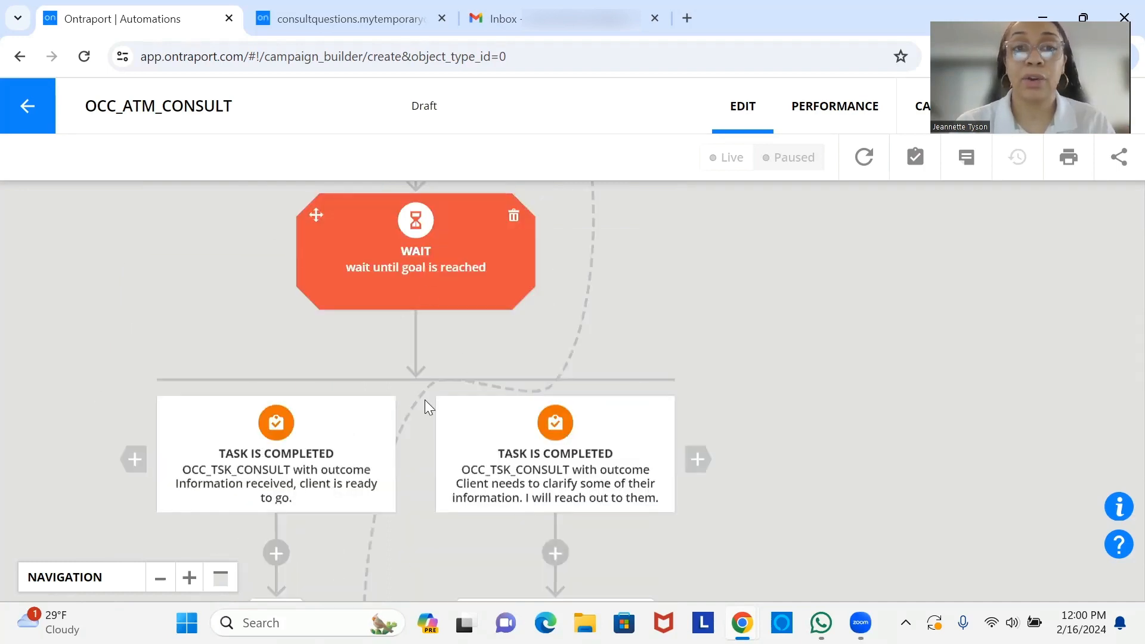
scroll(454, 522, "up", 5)
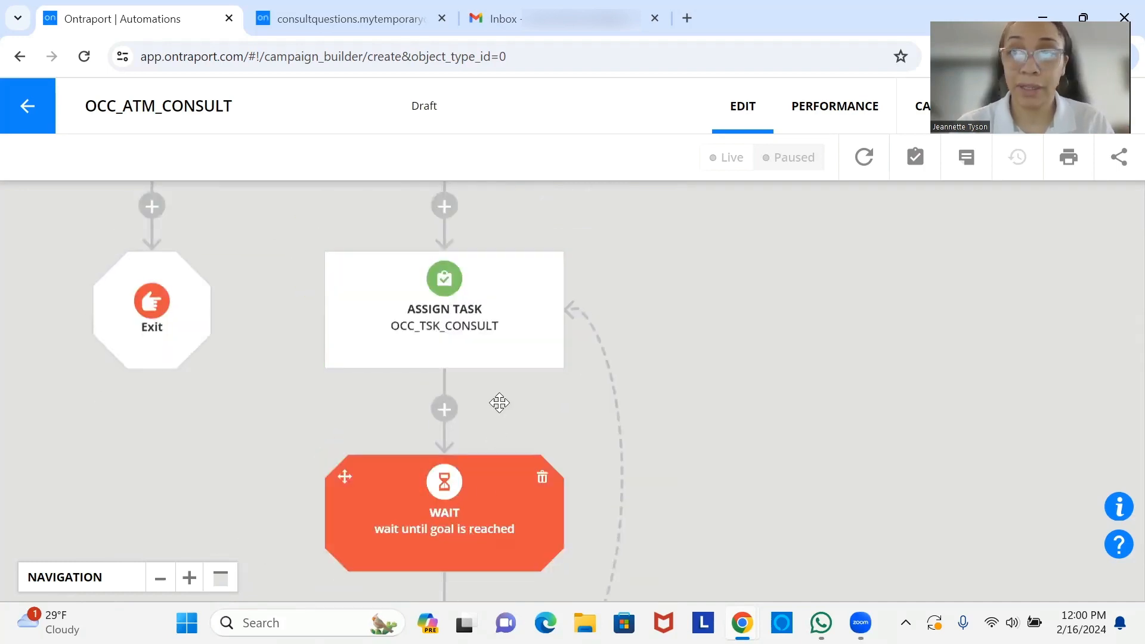
scroll(494, 435, "down", 5)
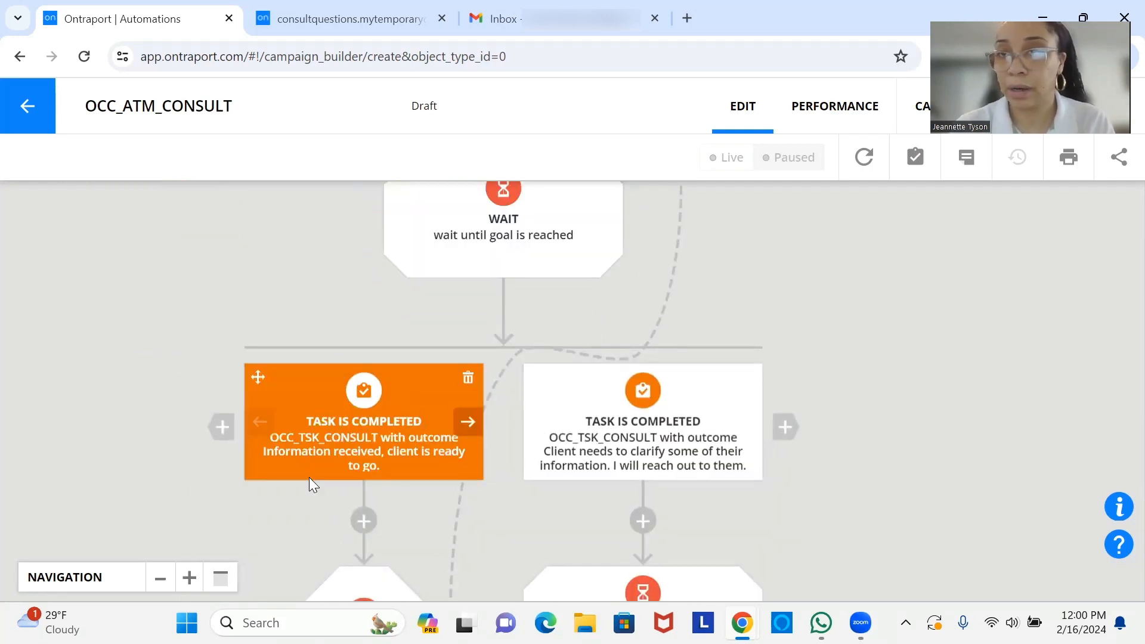
scroll(506, 372, "up", 1)
scroll(506, 371, "up", 2)
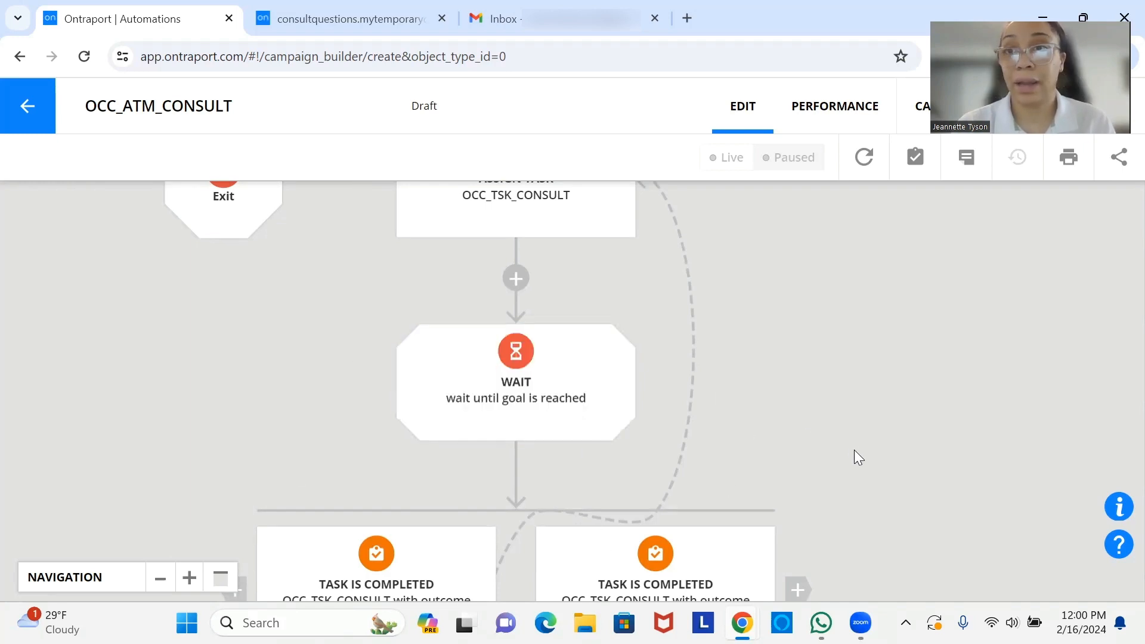
Switch the Wait after Assign Task to 'Some time passes' with Days set to 2.
left_click(566, 352)
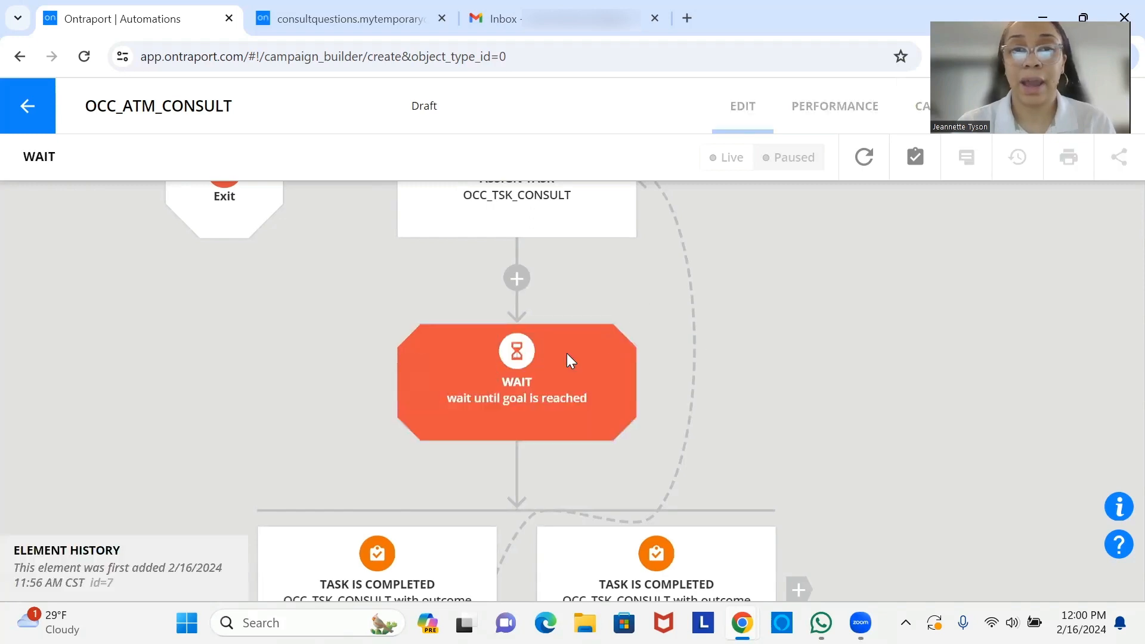
left_click(108, 269)
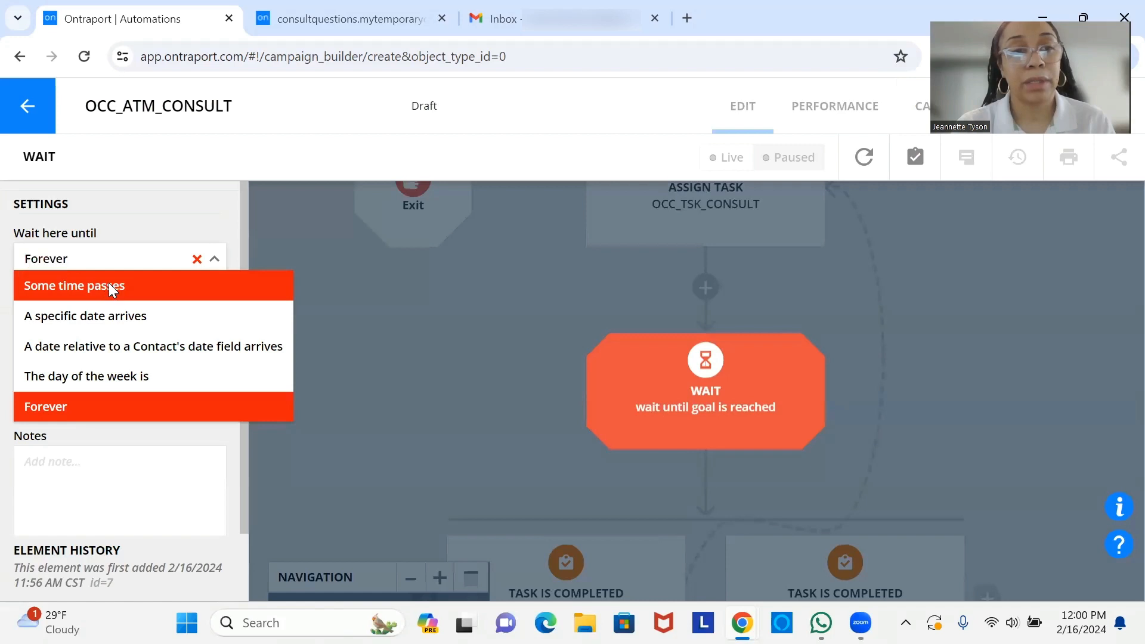
left_click(110, 287)
double_click(53, 316)
type("2")
scroll(230, 499, "down", 4)
left_click(121, 499)
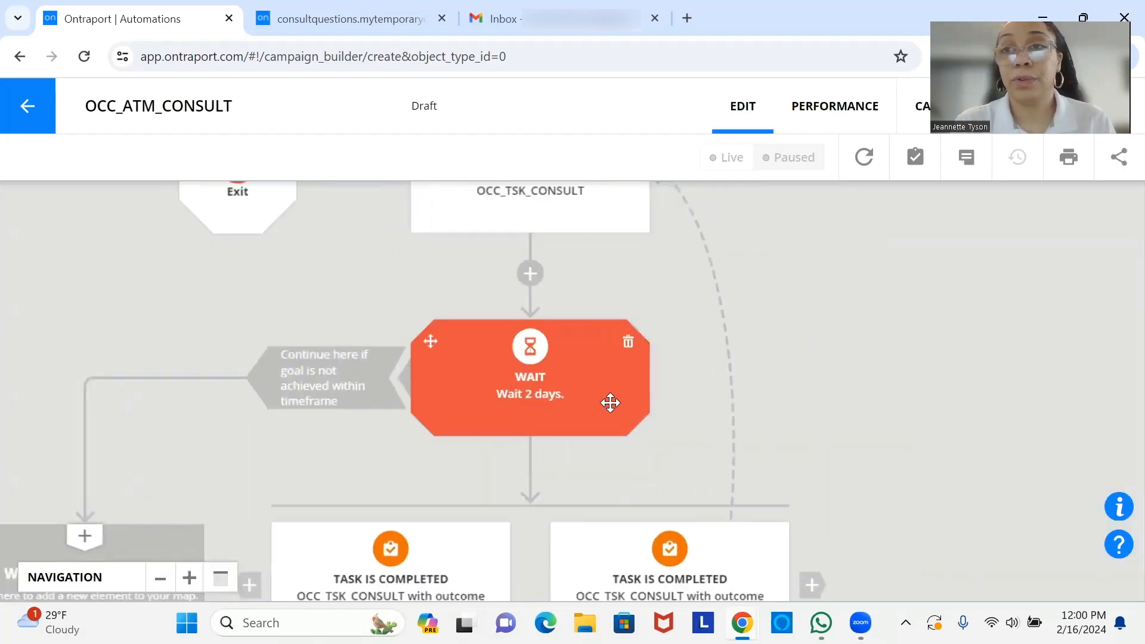
scroll(610, 403, "down", 3)
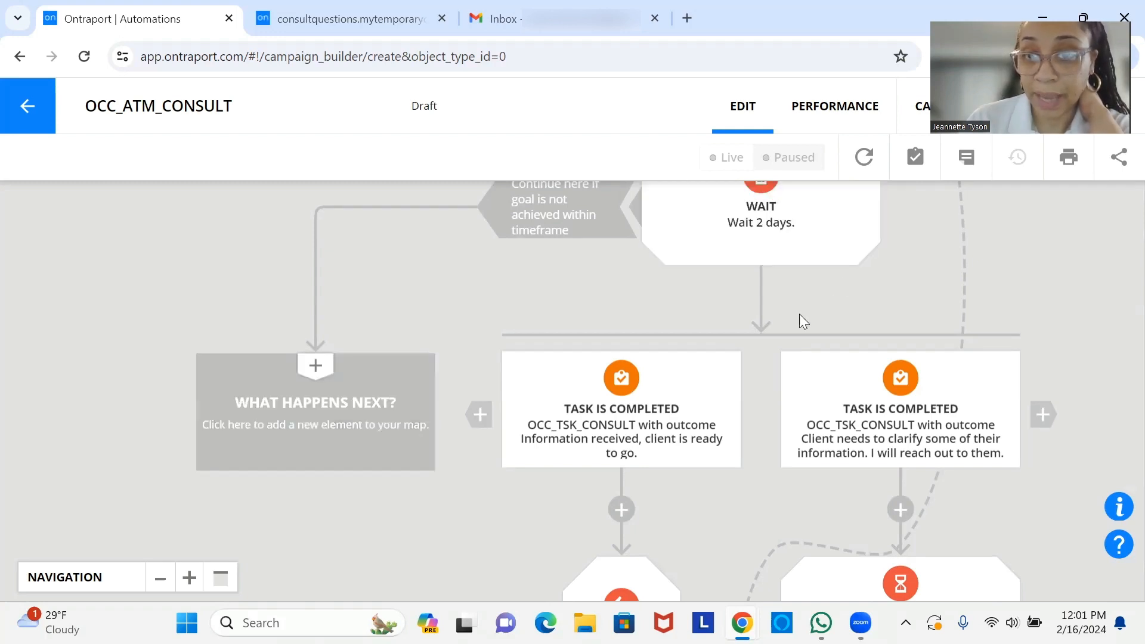
End the timeout branch with a Go To step looping back to Assign Task OCC_TSK_CONSULT.
left_click(348, 451)
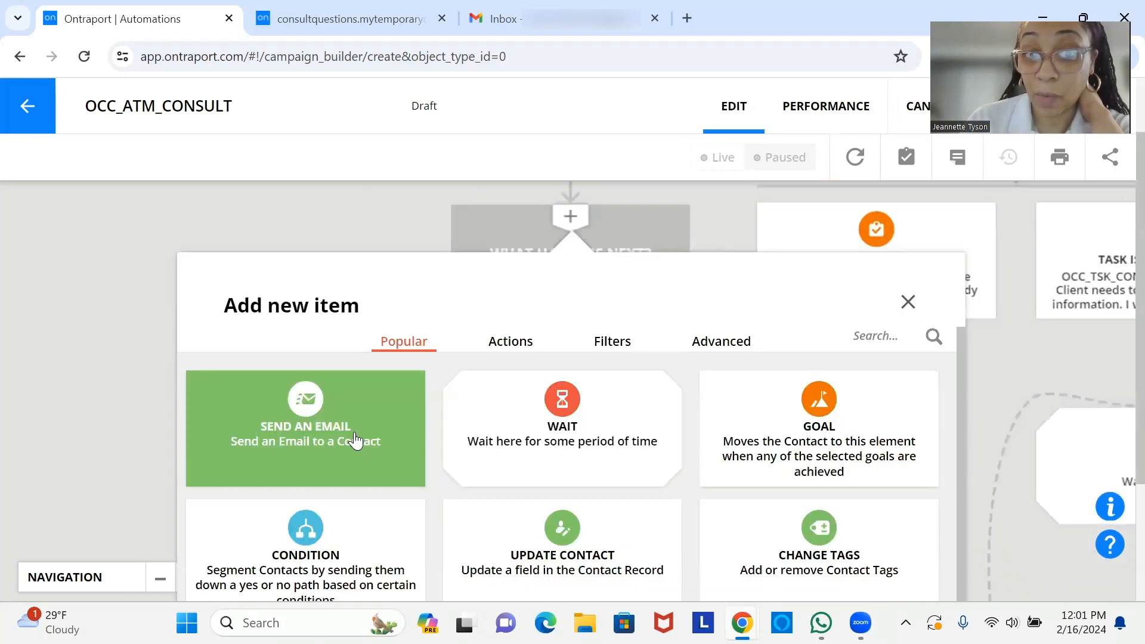
left_click(617, 344)
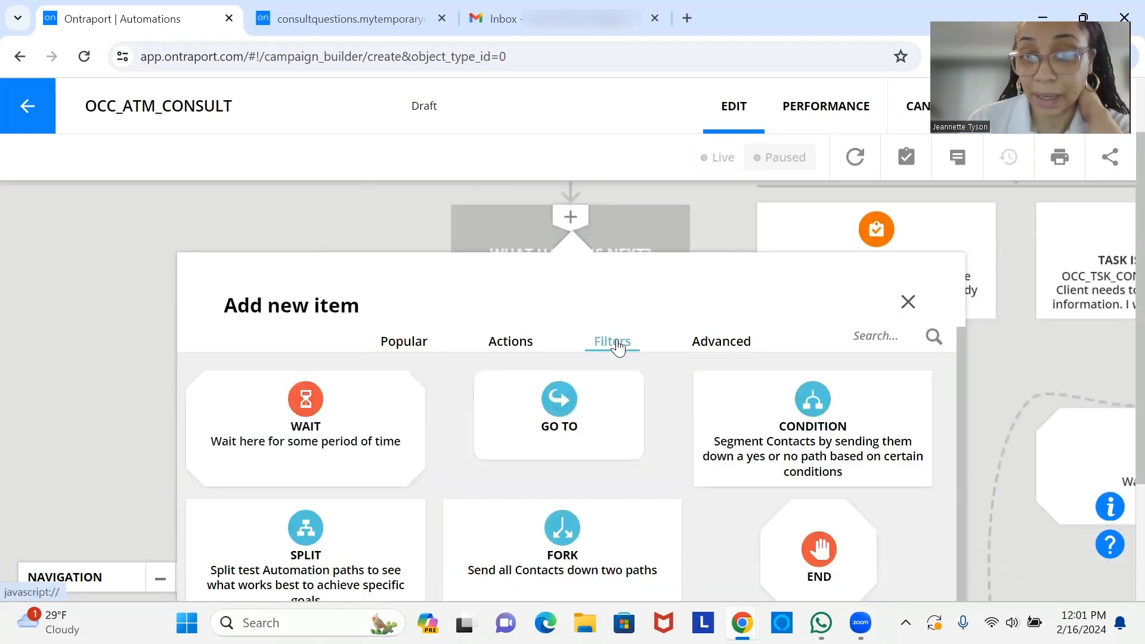
left_click(554, 430)
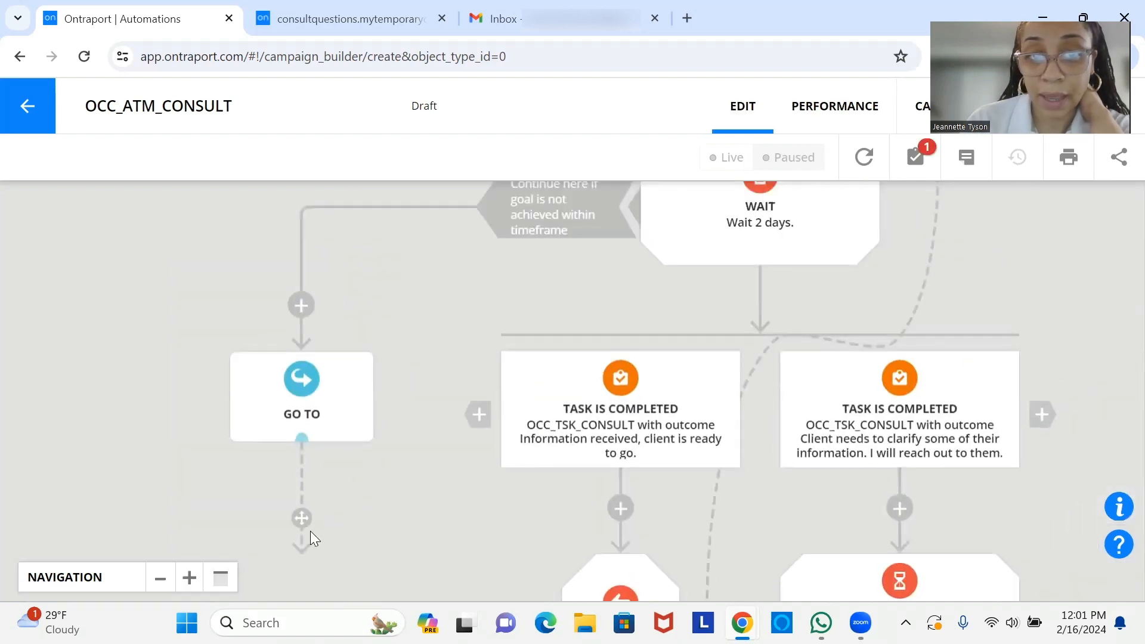
left_click_drag(300, 518, 691, 216)
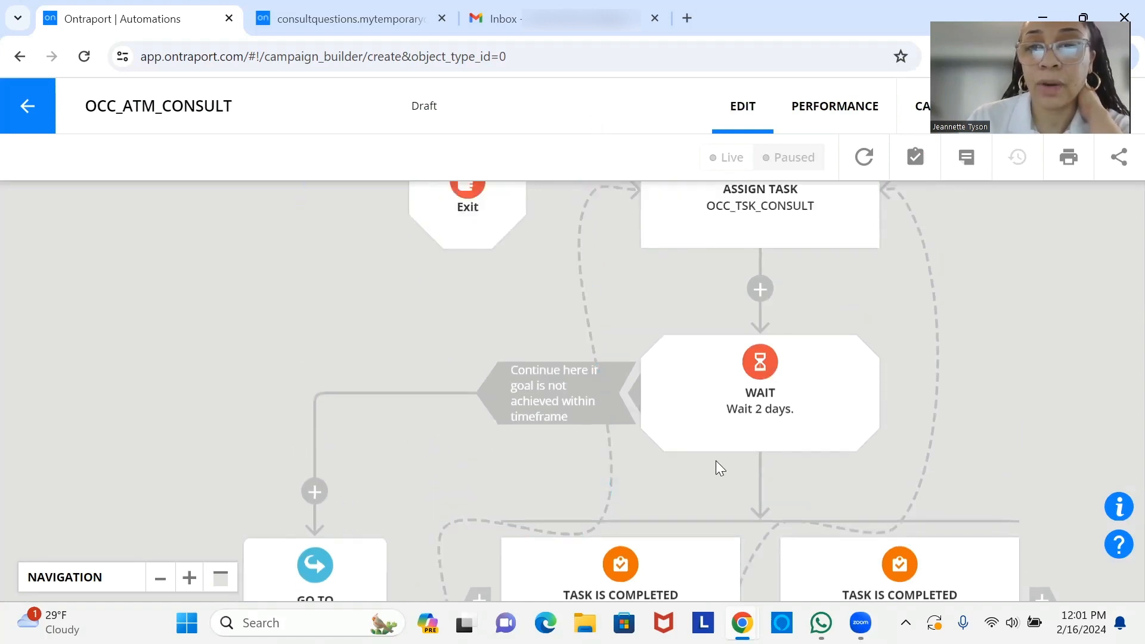
left_click(160, 589)
left_click(160, 580)
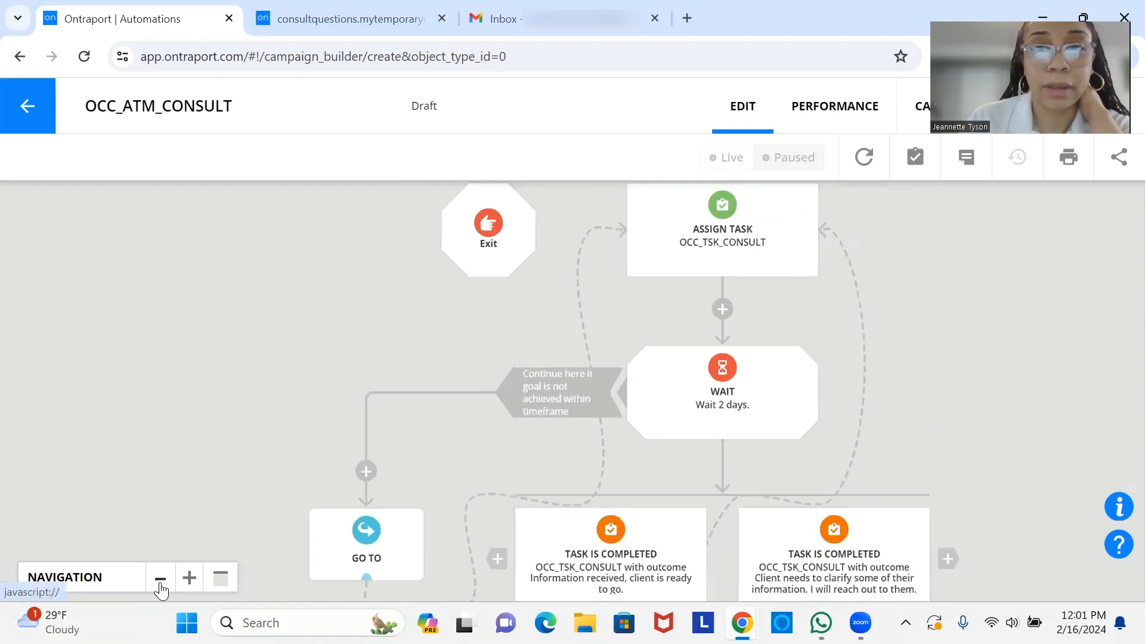
left_click(159, 589)
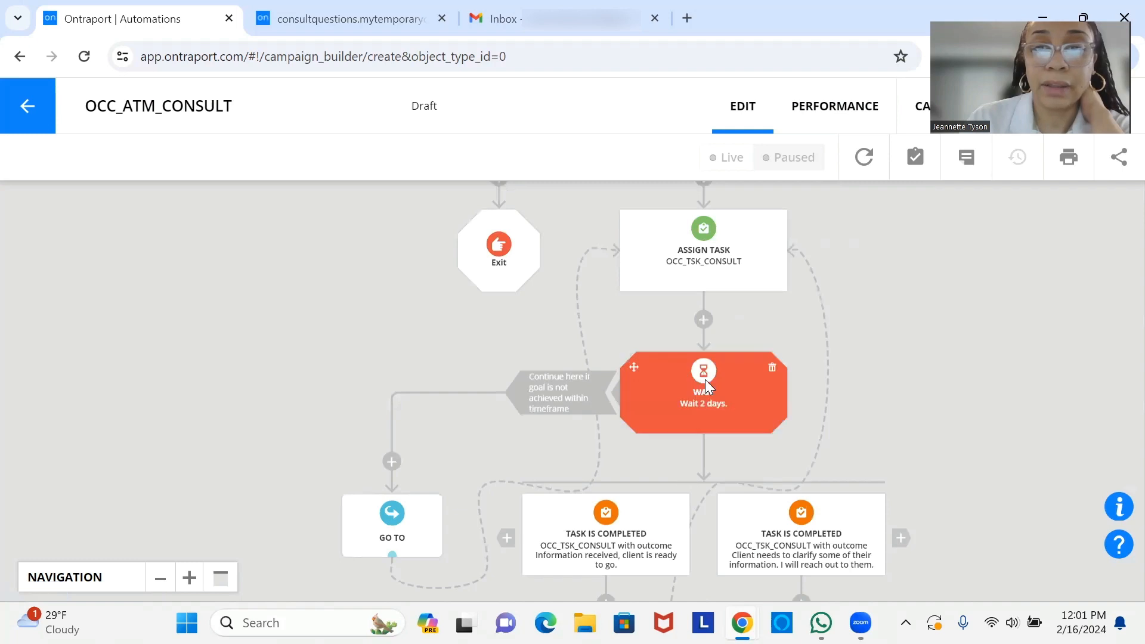
scroll(697, 196, "down", 3)
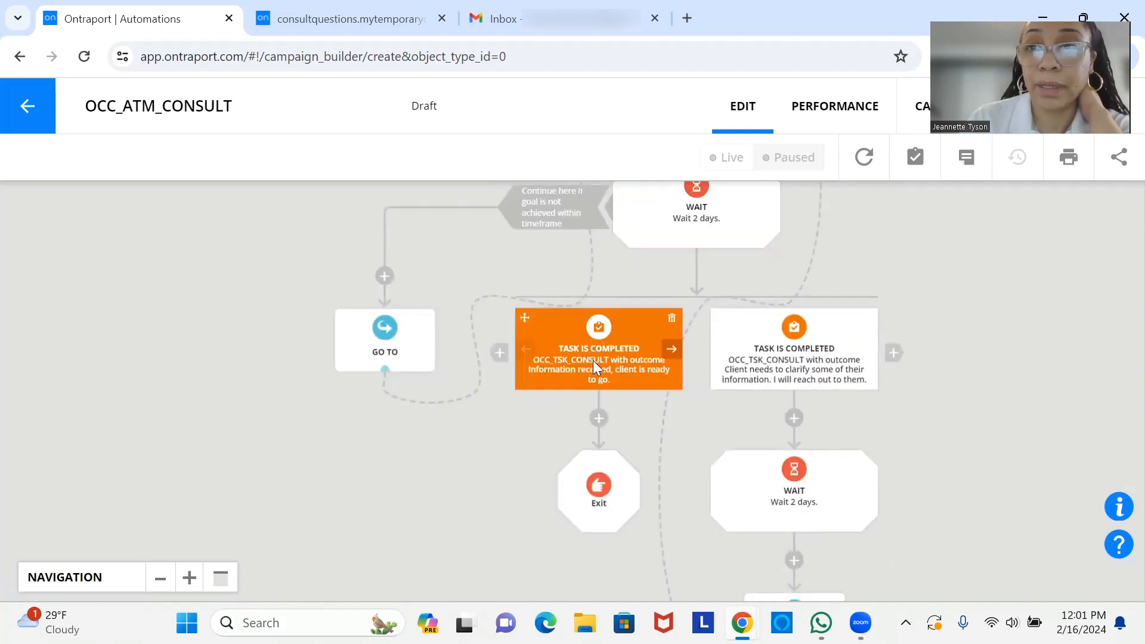
left_click_drag(599, 366, 493, 305)
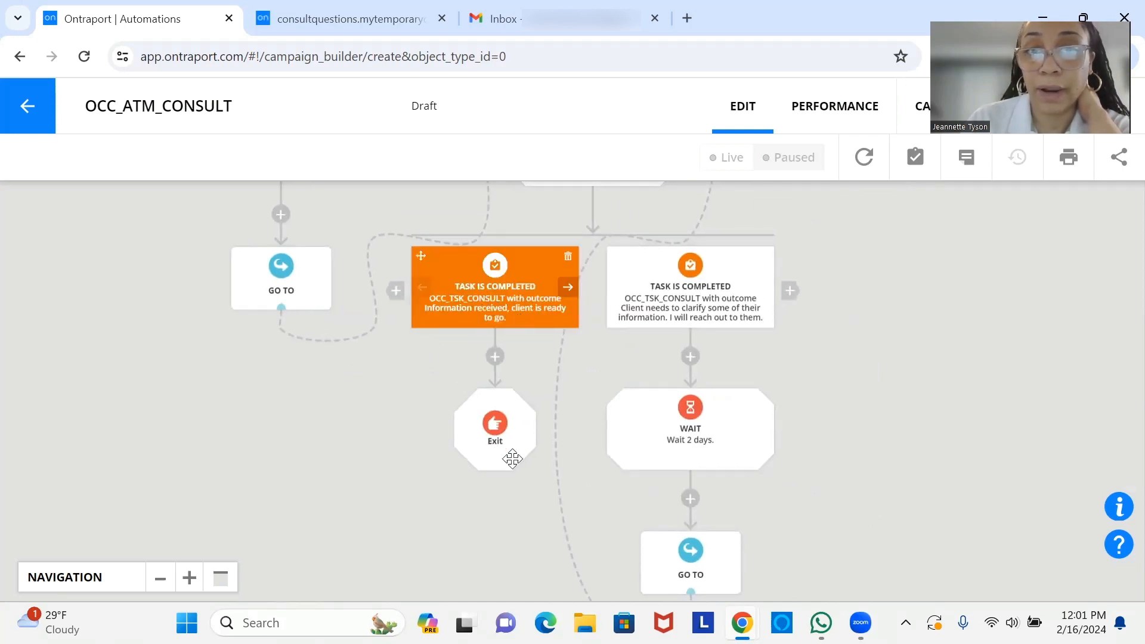
scroll(518, 418, "up", 4)
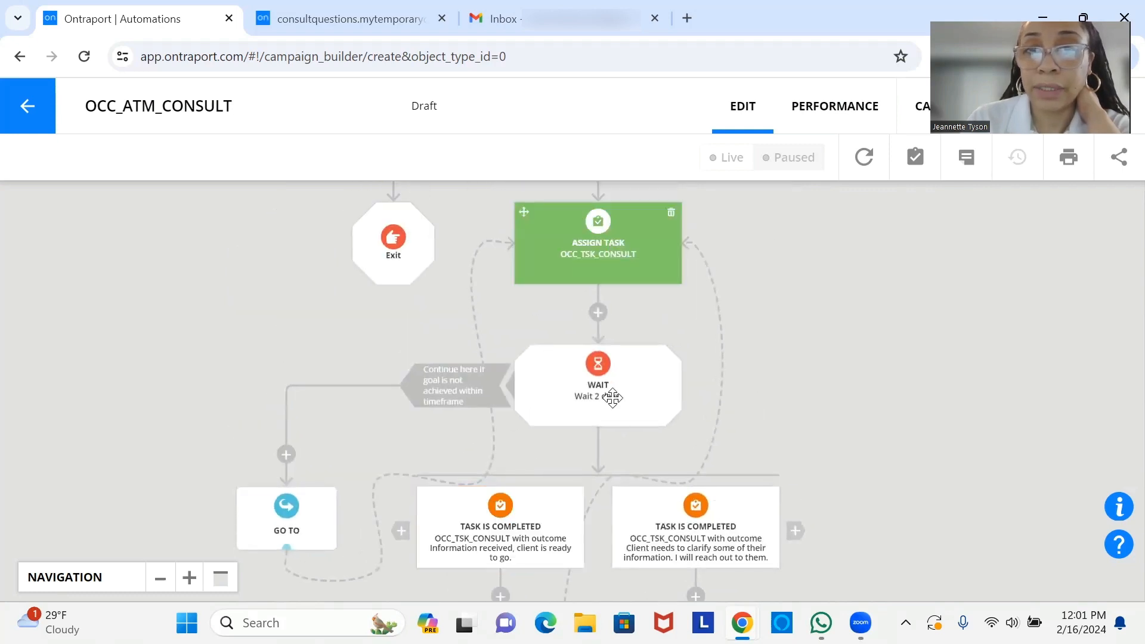
scroll(617, 417, "up", 3)
left_click_drag(620, 288, 566, 233)
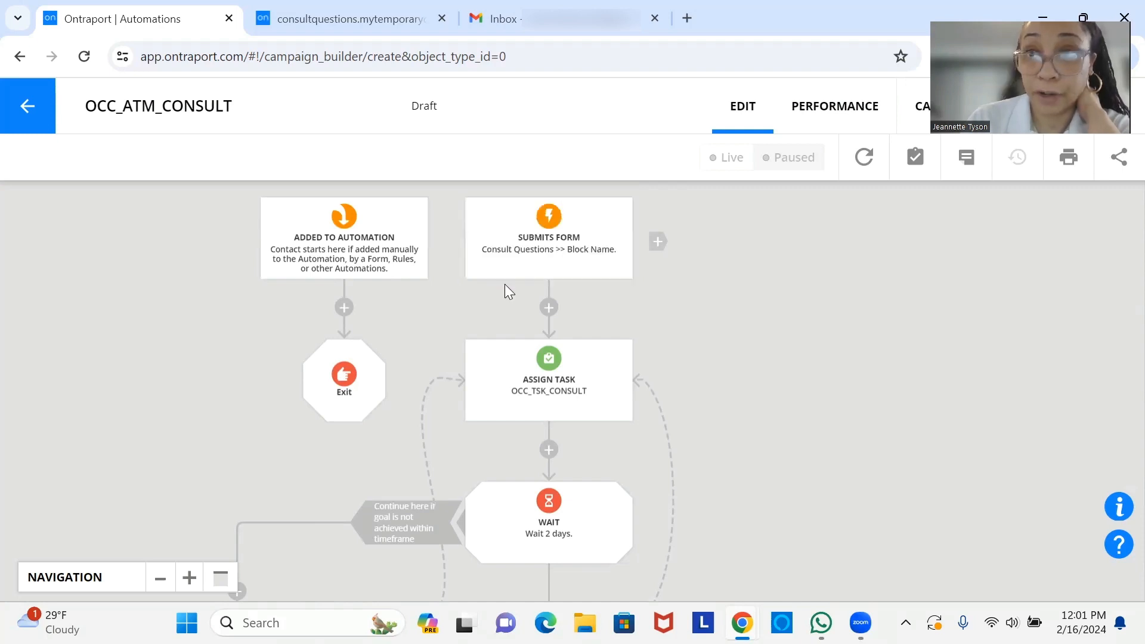
left_click_drag(553, 391, 567, 287)
left_click_drag(568, 343, 568, 371)
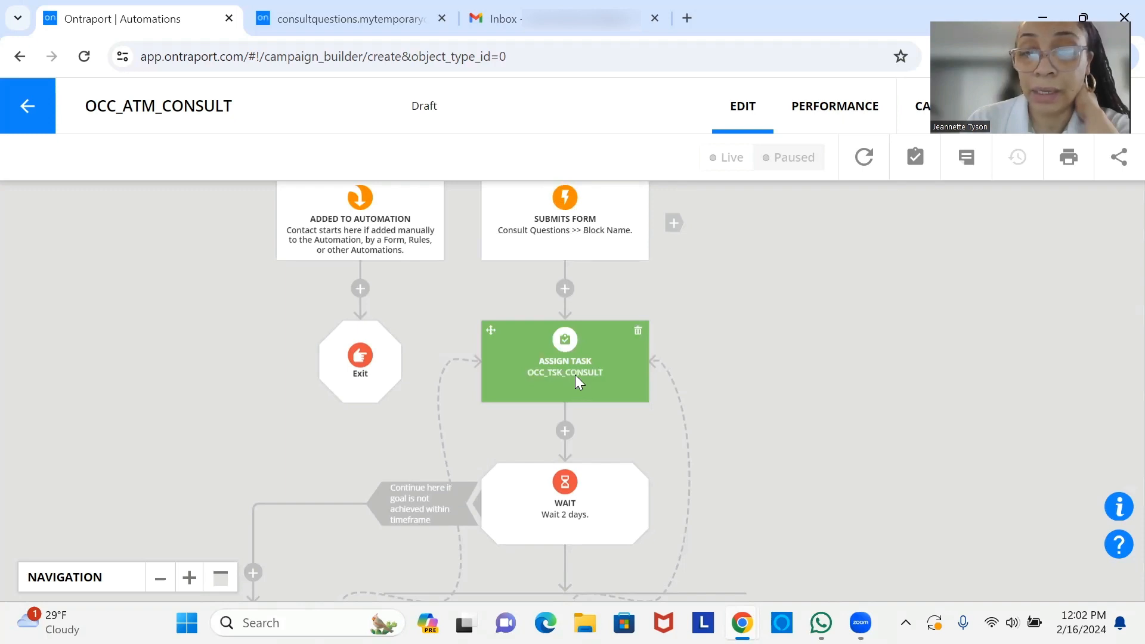
left_click_drag(573, 365, 586, 259)
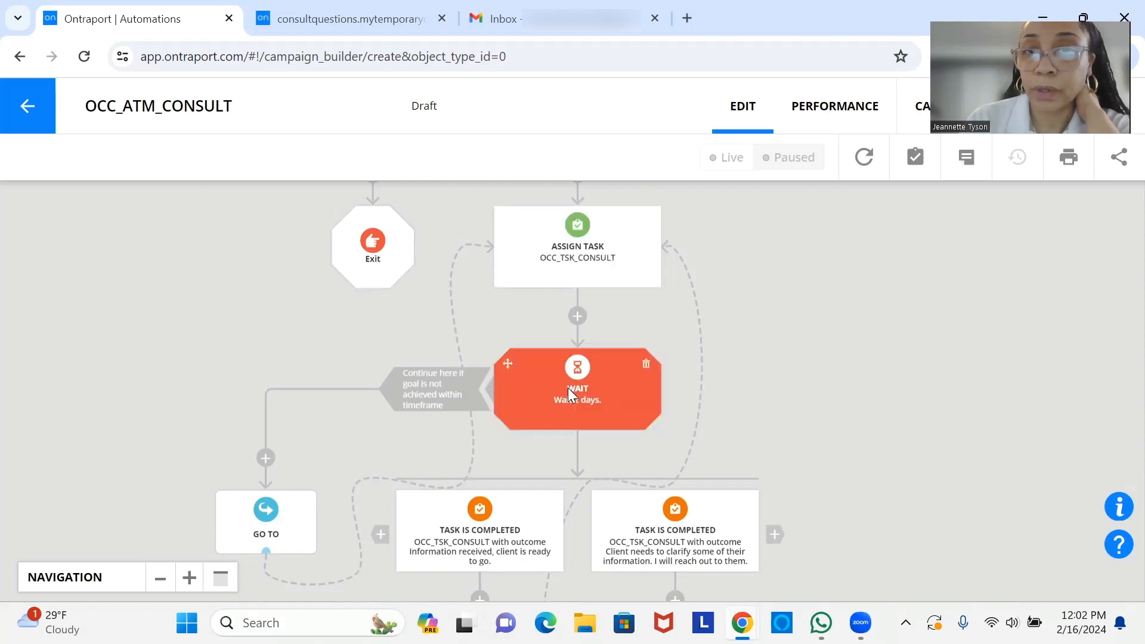
scroll(576, 351, "down", 3)
scroll(589, 328, "up", 2)
left_click_drag(591, 347, 558, 317)
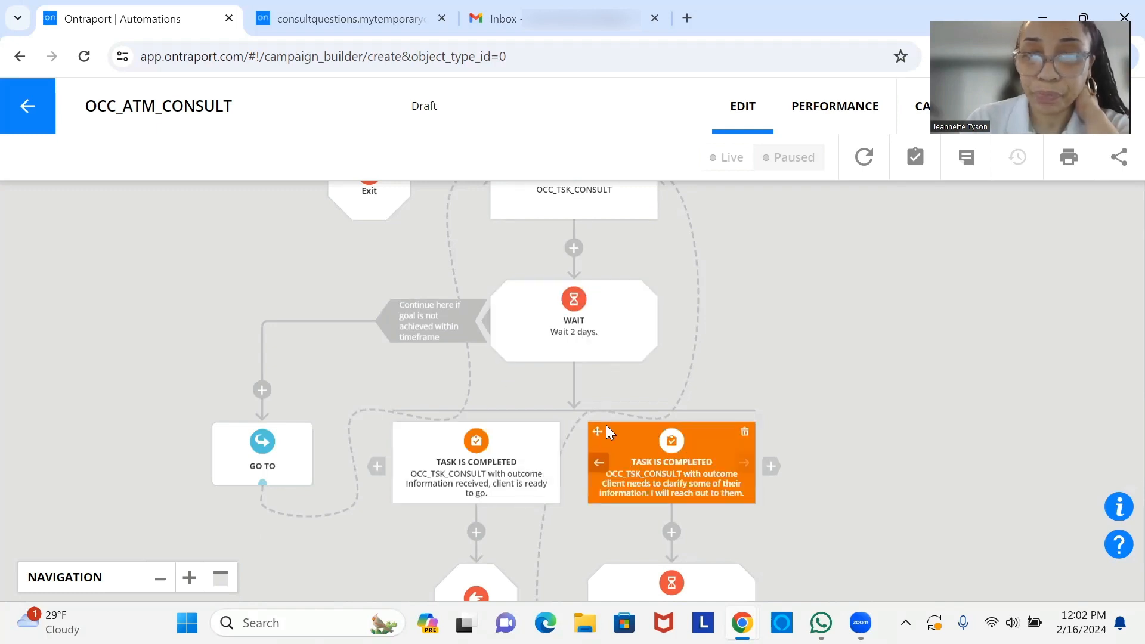
scroll(581, 251, "down", 2)
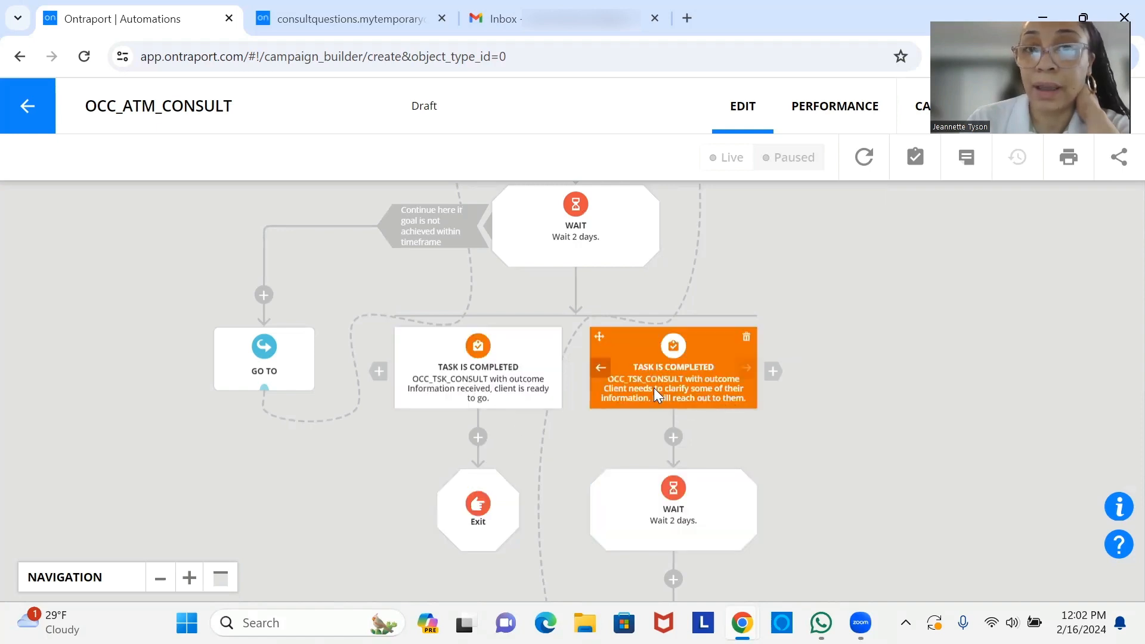
left_click_drag(628, 376, 539, 416)
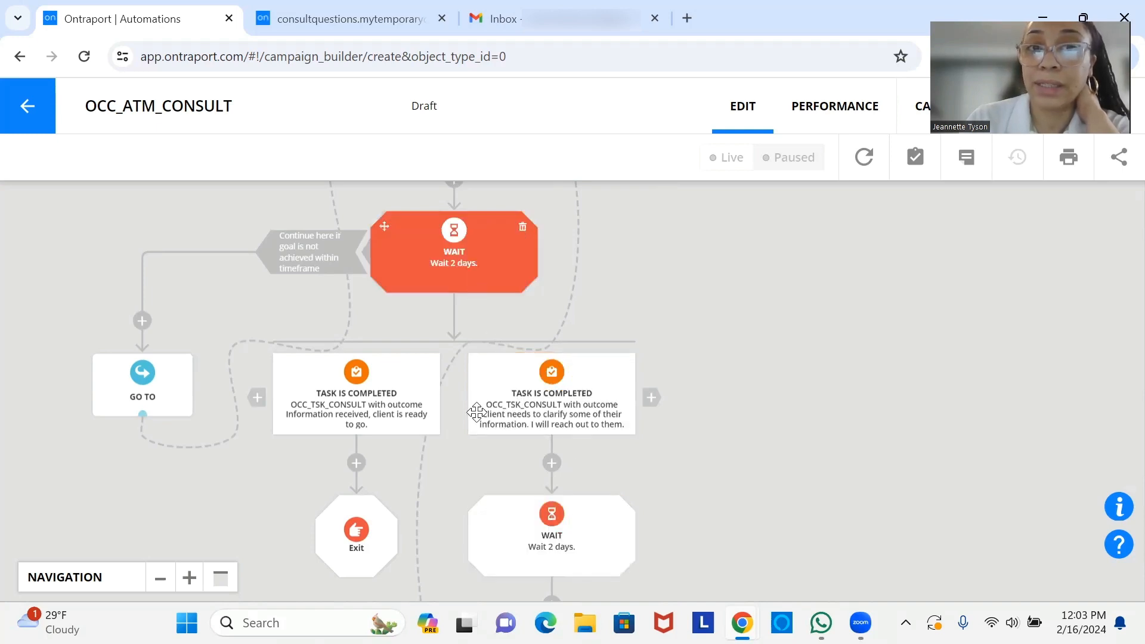
left_click_drag(469, 351, 527, 513)
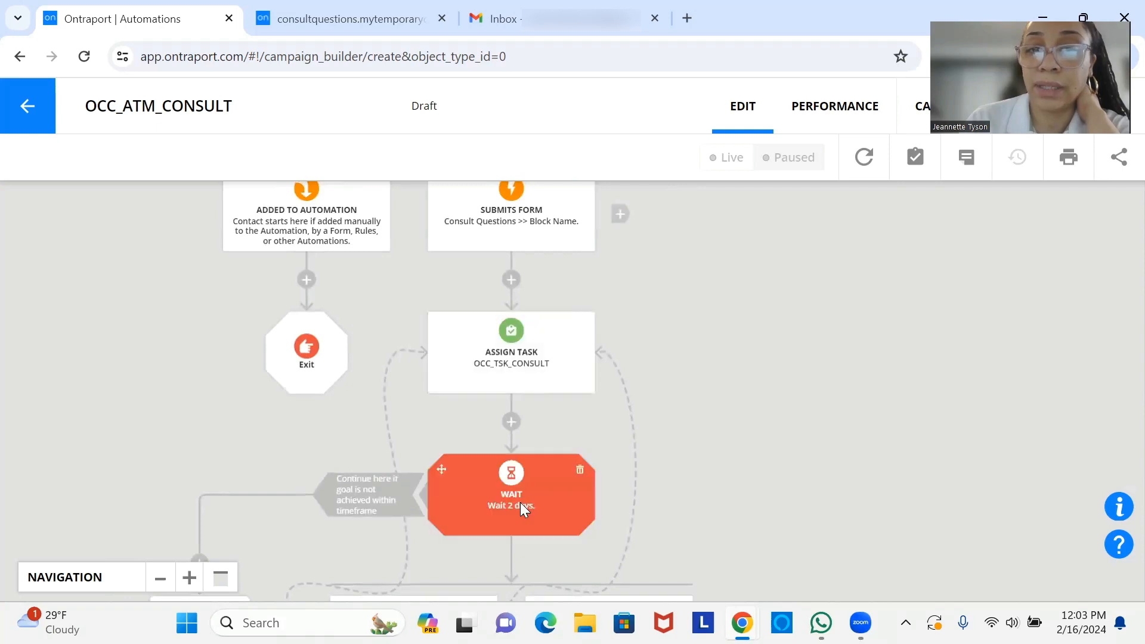
scroll(530, 408, "down", 3)
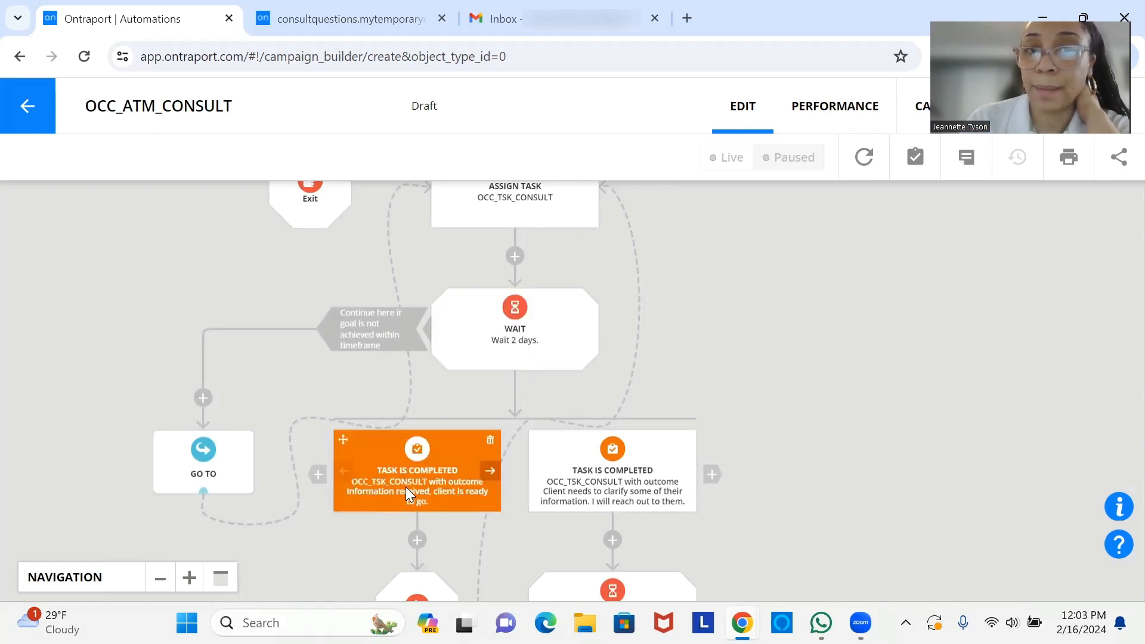
scroll(405, 486, "up", 1)
scroll(406, 486, "up", 1)
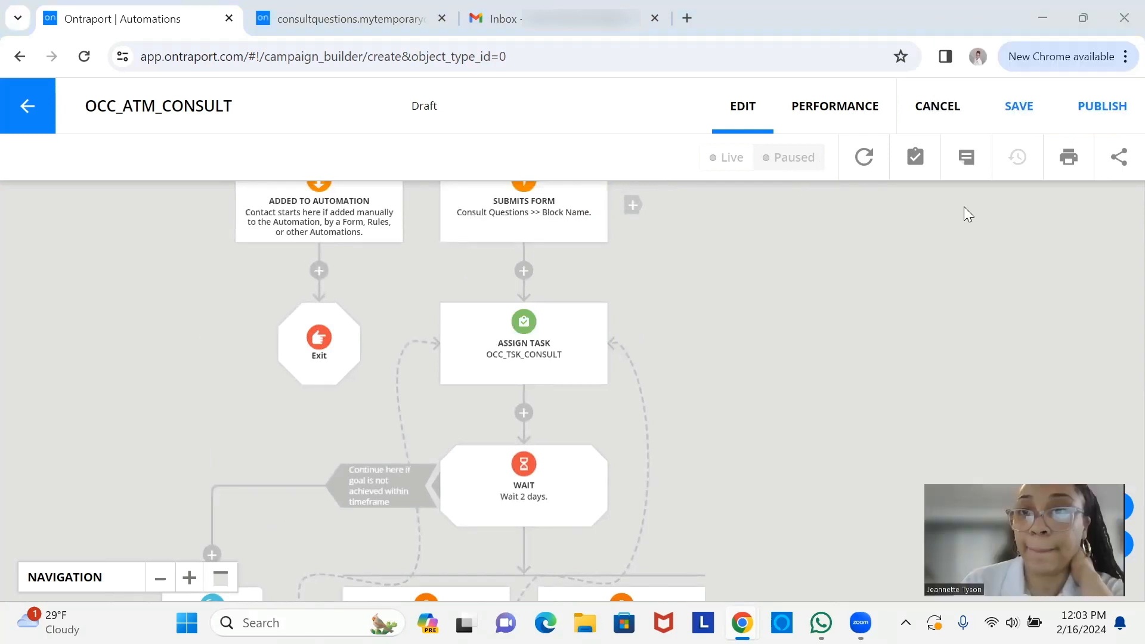
Save and publish OCC_ATM_CONSULT as live version v.1, then return to the automations list.
left_click(1015, 115)
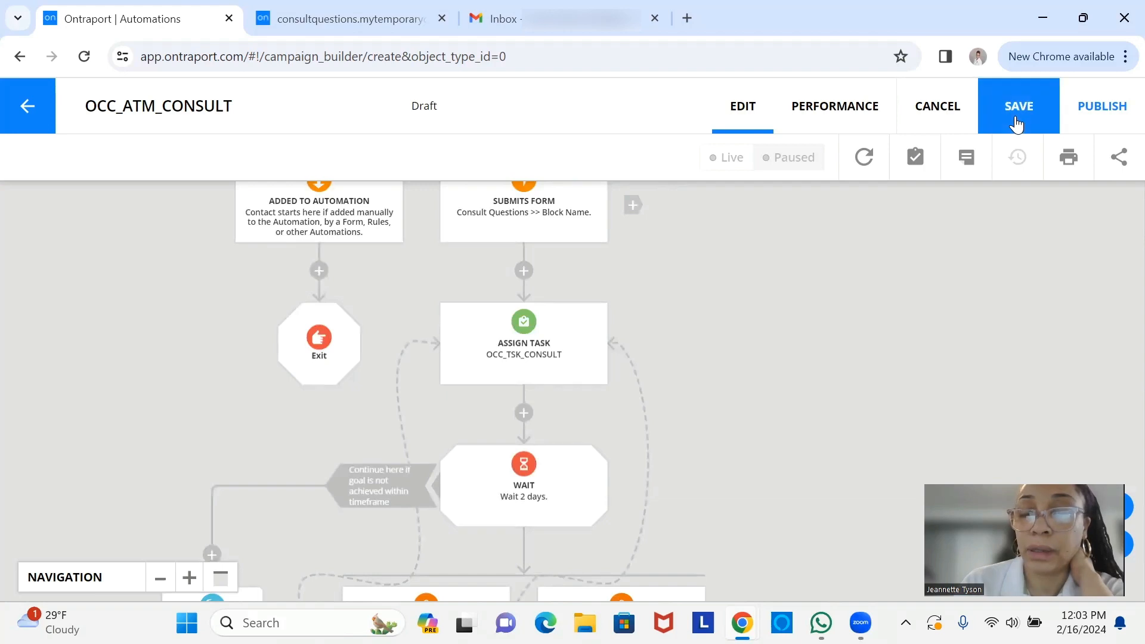
left_click(1123, 112)
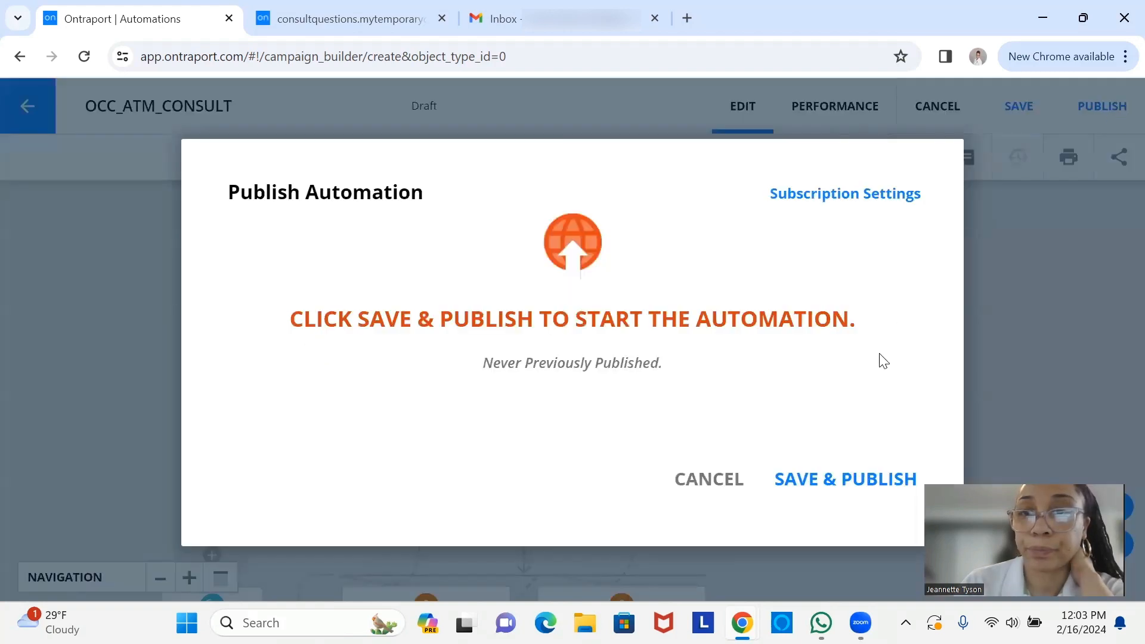
left_click(830, 481)
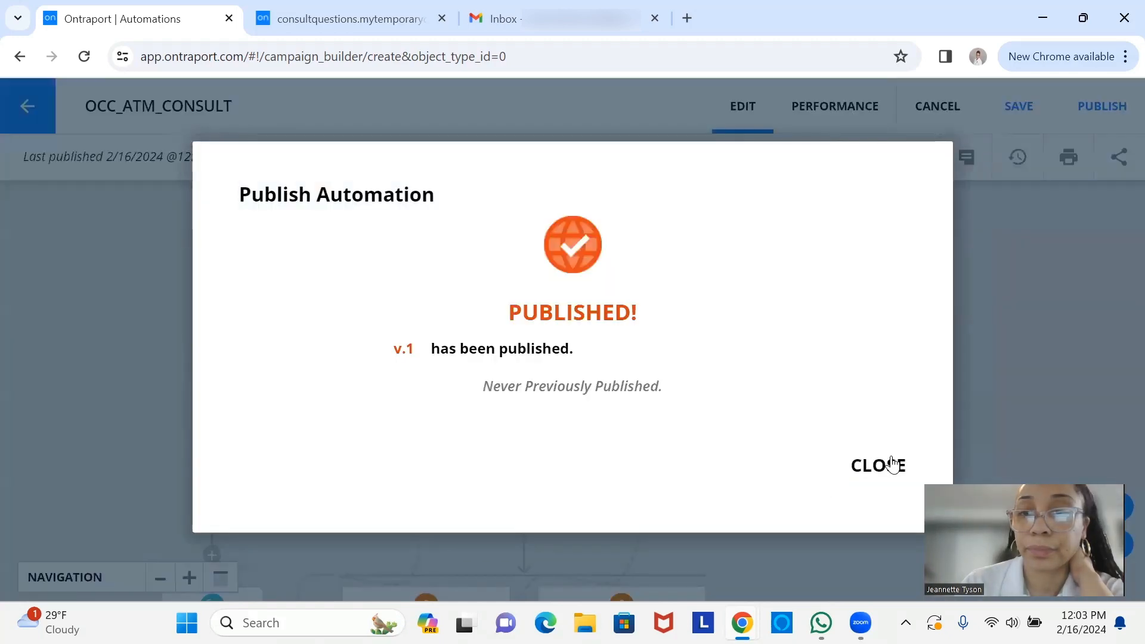
left_click(890, 460)
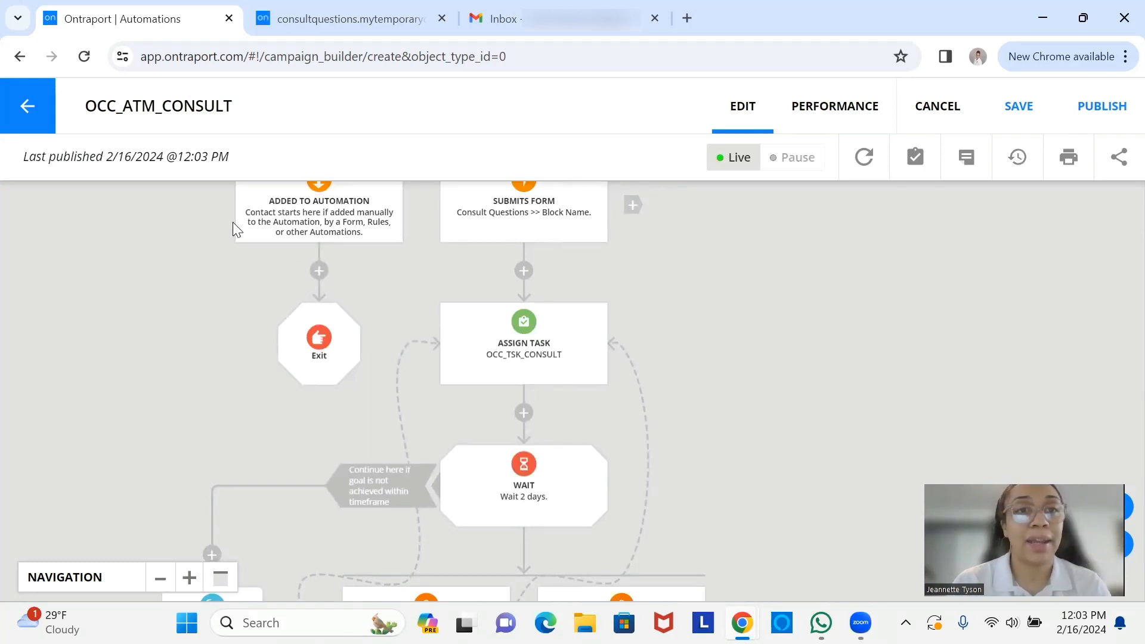
left_click(52, 110)
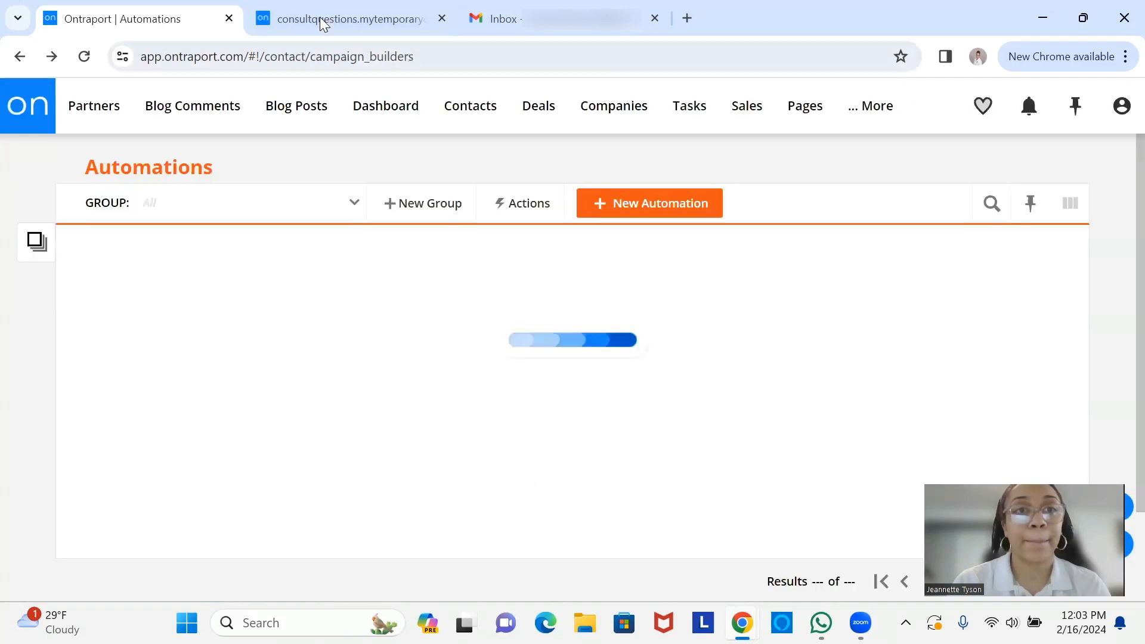
Submit the consultation form with the ABC Daycare Center test entry and close the Thank You page.
left_click(327, 21)
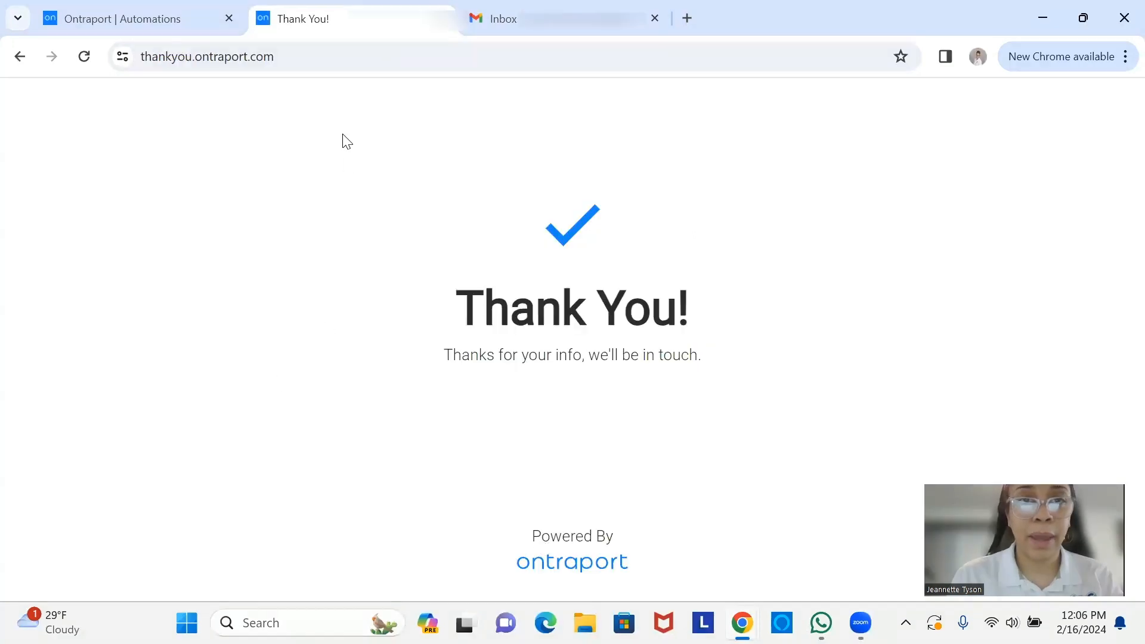
left_click(442, 19)
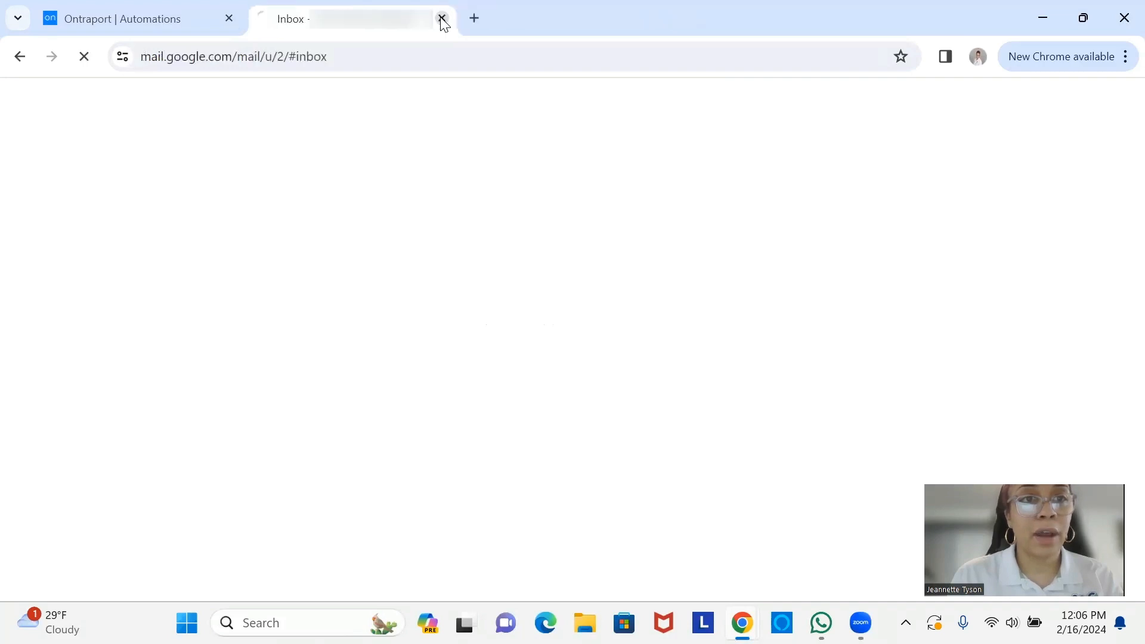
Reload the Automations list to confirm OCC_ATM_CONSULT now has 1 contact, then go to Gmail.
left_click(151, 4)
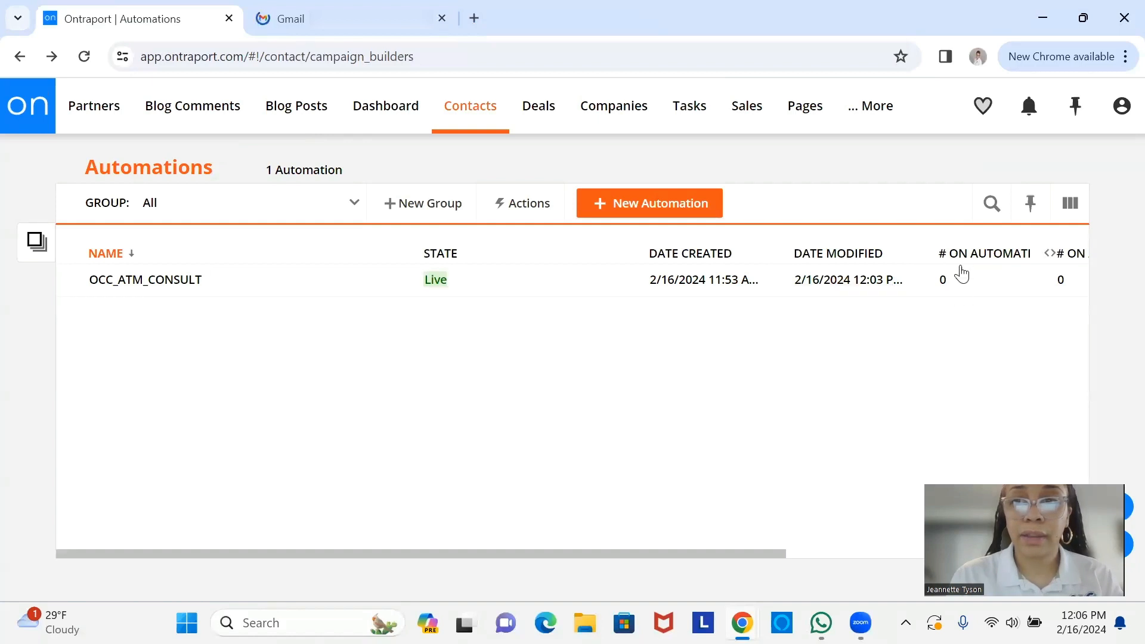
left_click(84, 57)
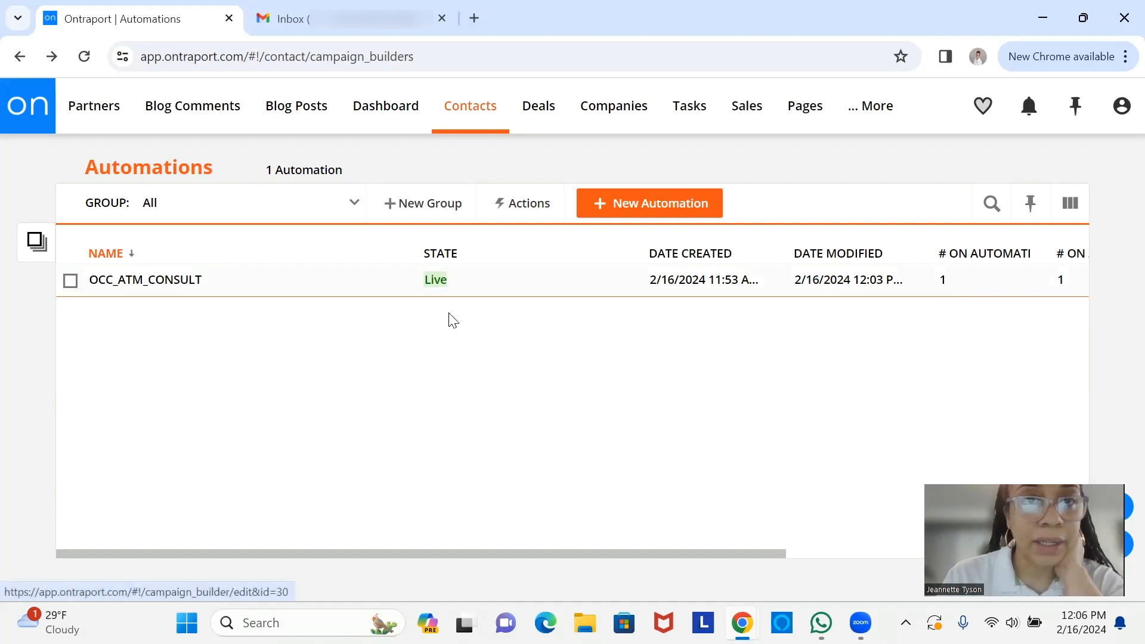
left_click(350, 30)
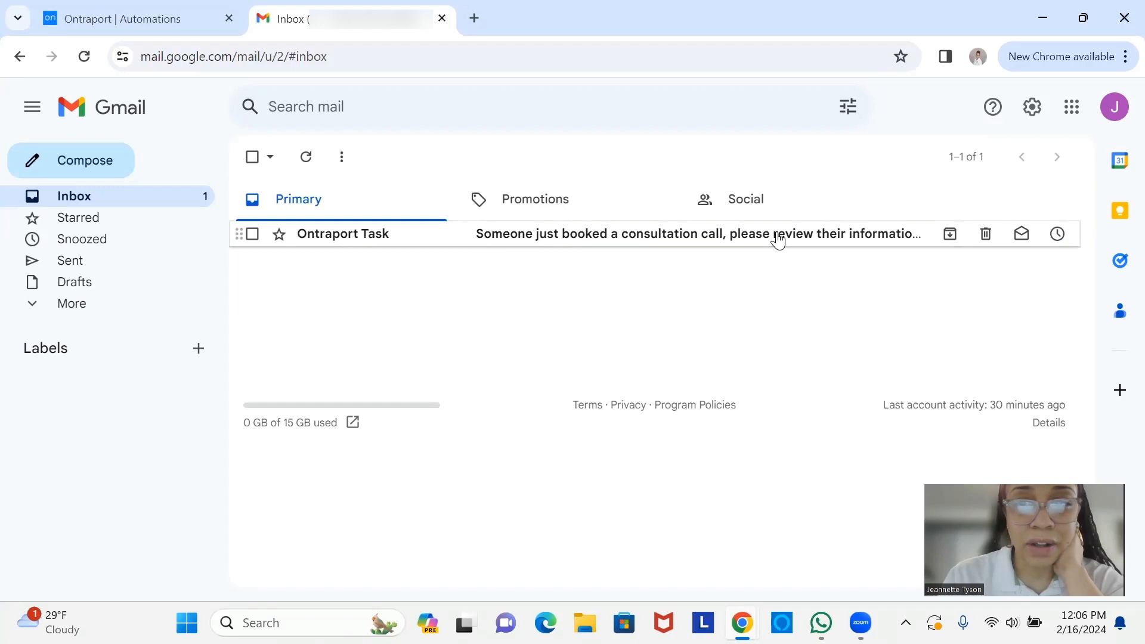
Open the Ontraport Task email and bring its complete-task link into view.
left_click(807, 241)
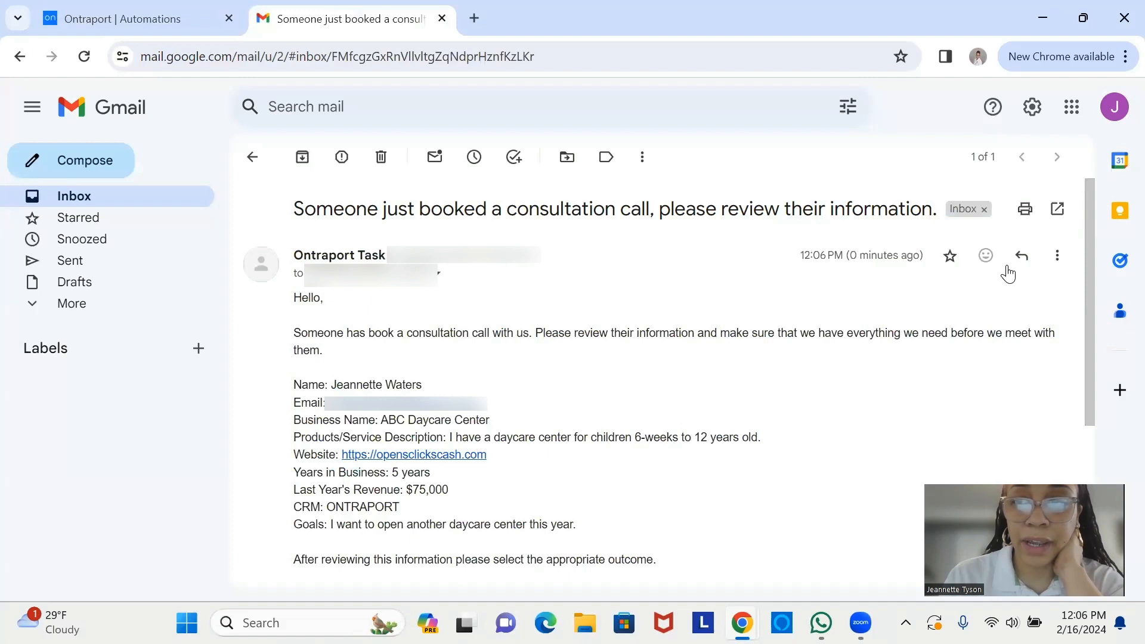
scroll(1008, 274, "down", 2)
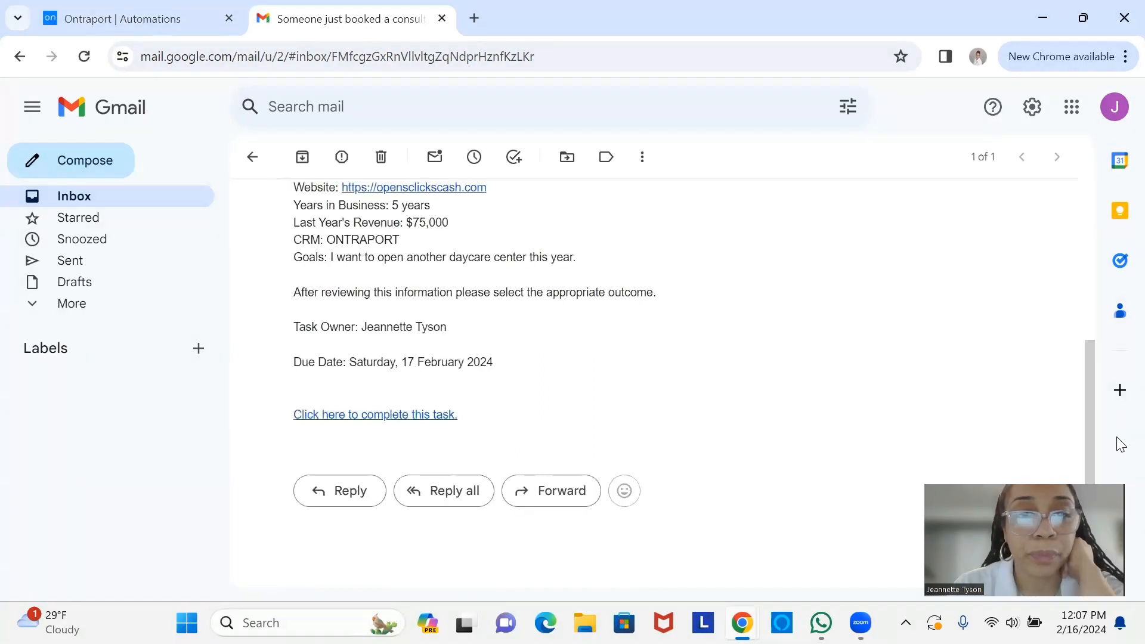
Mark OCC_TSK_CONSULT done with outcome 'Information received, client is ready to go.'.
left_click(382, 416)
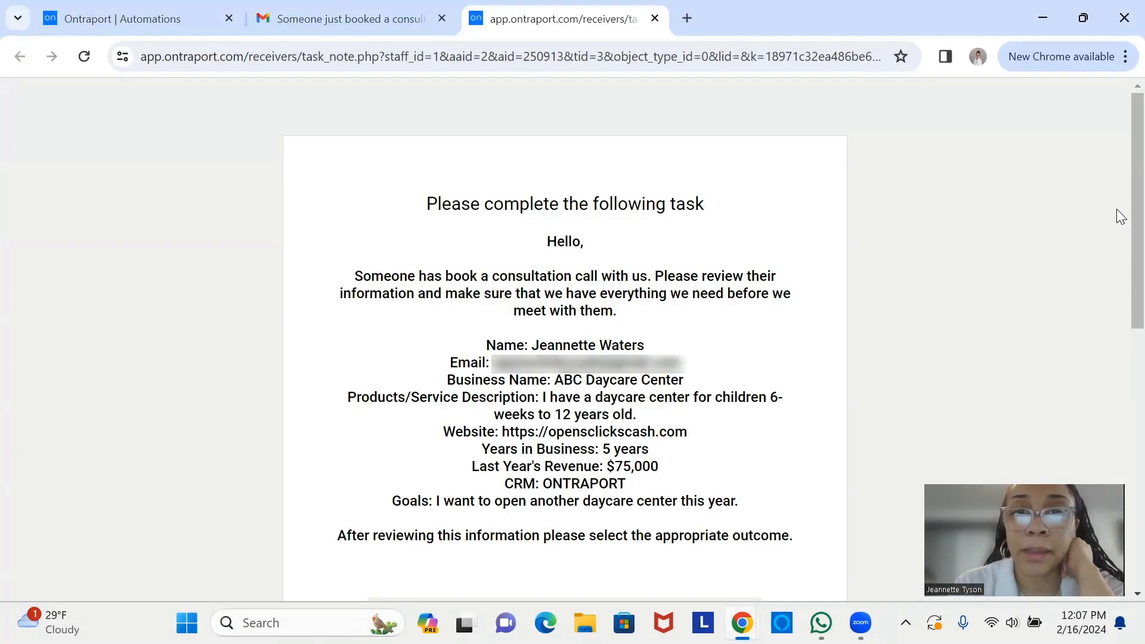
scroll(511, 334, "down", 4)
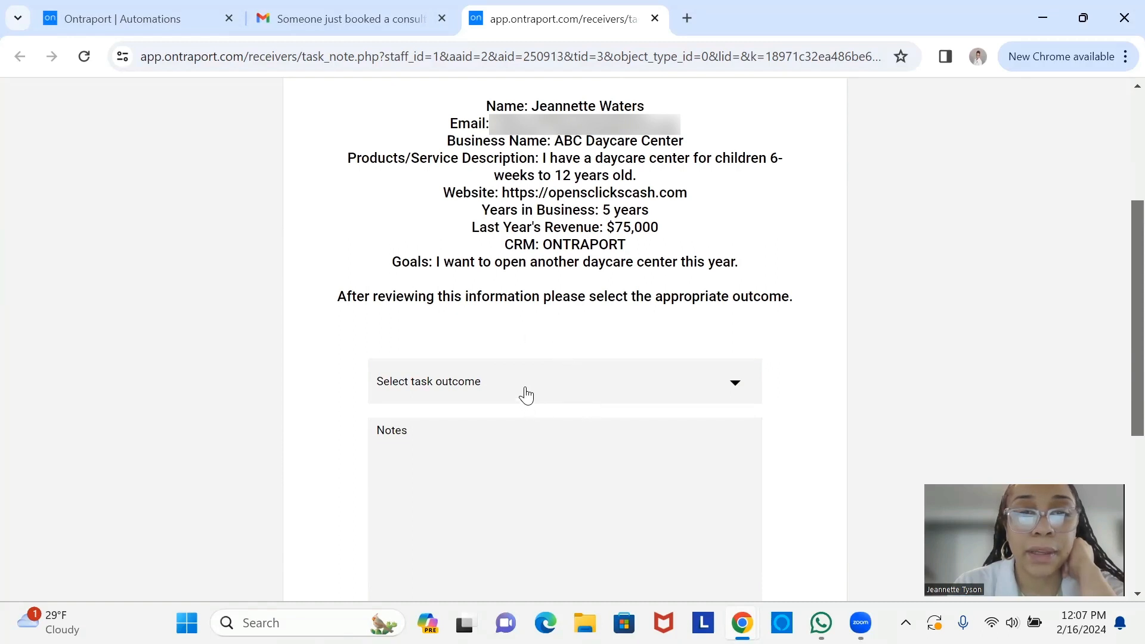
left_click(527, 449)
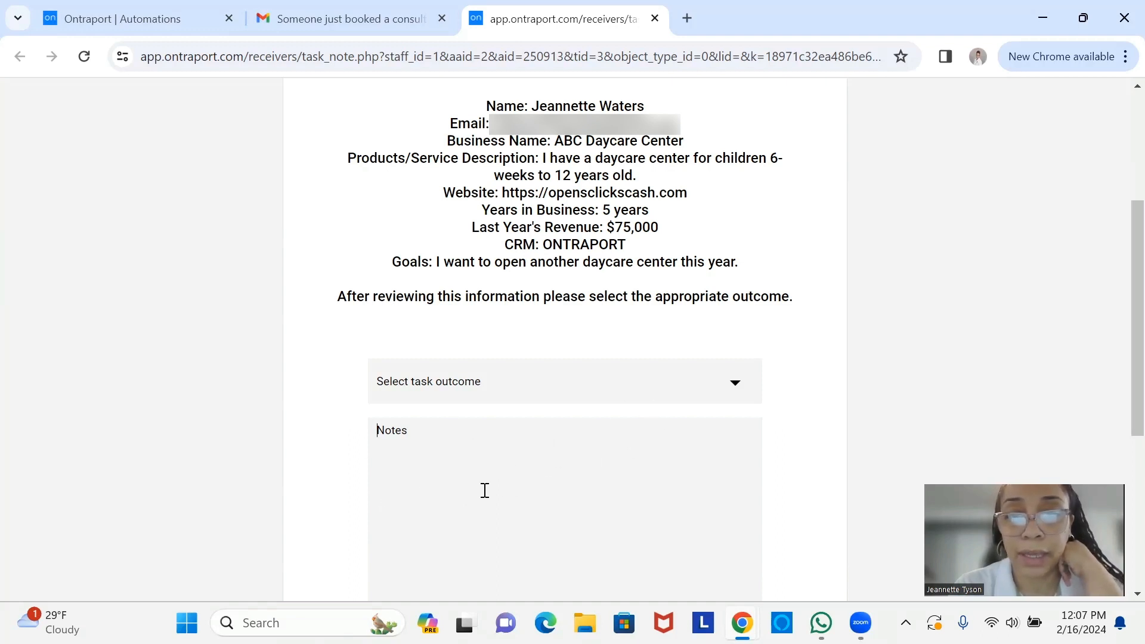
left_click(521, 379)
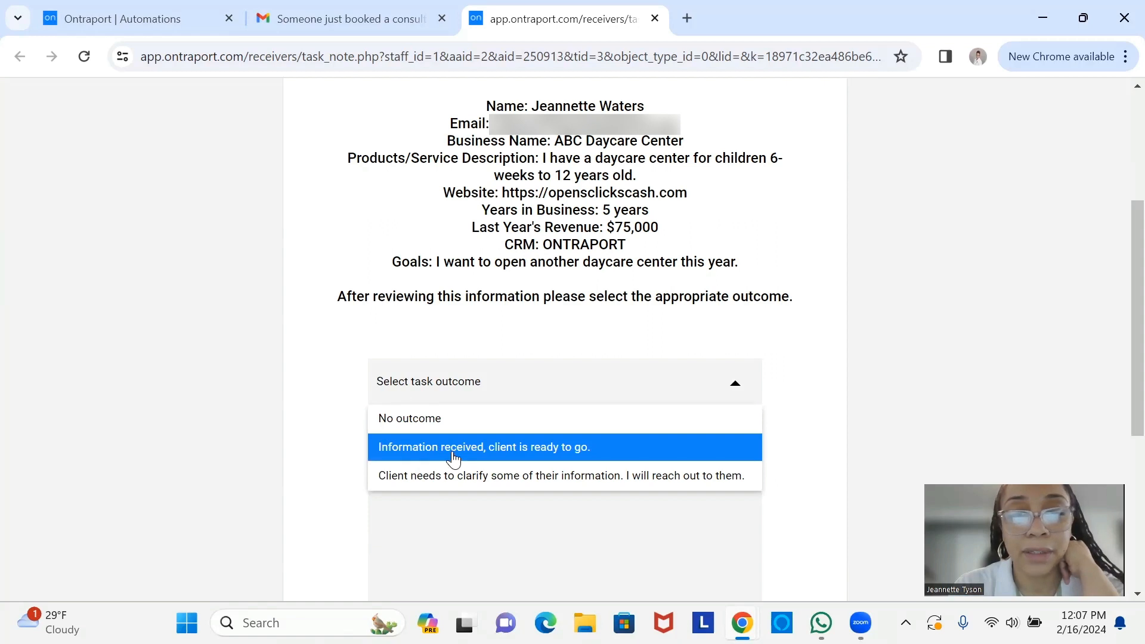
left_click(579, 453)
scroll(1085, 334, "down", 5)
left_click(561, 405)
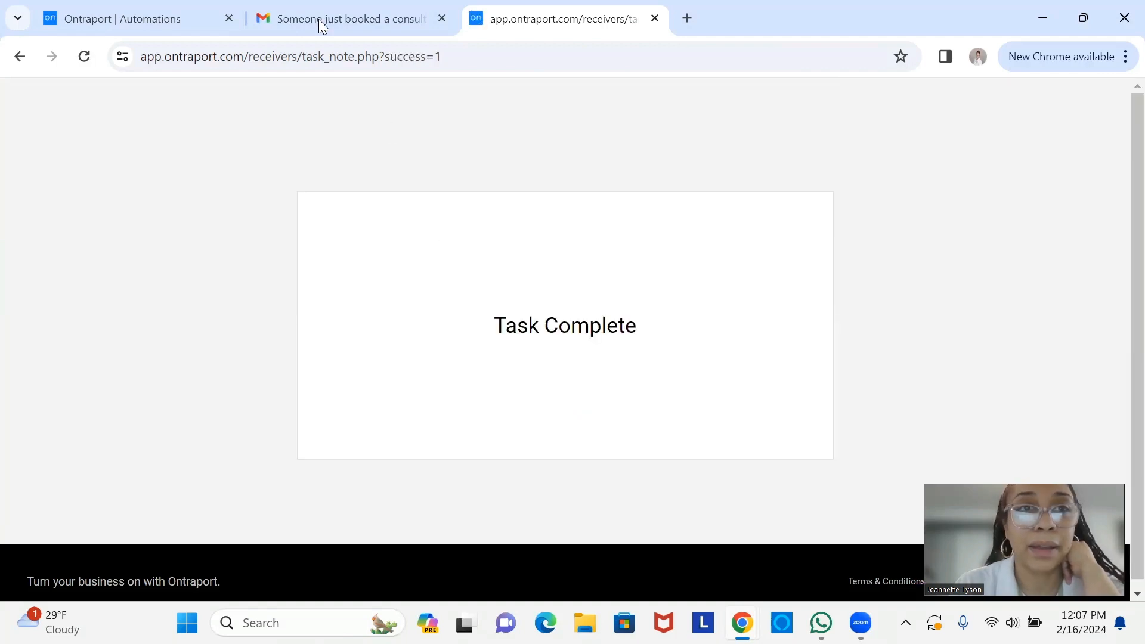
mouse_move(318, 19)
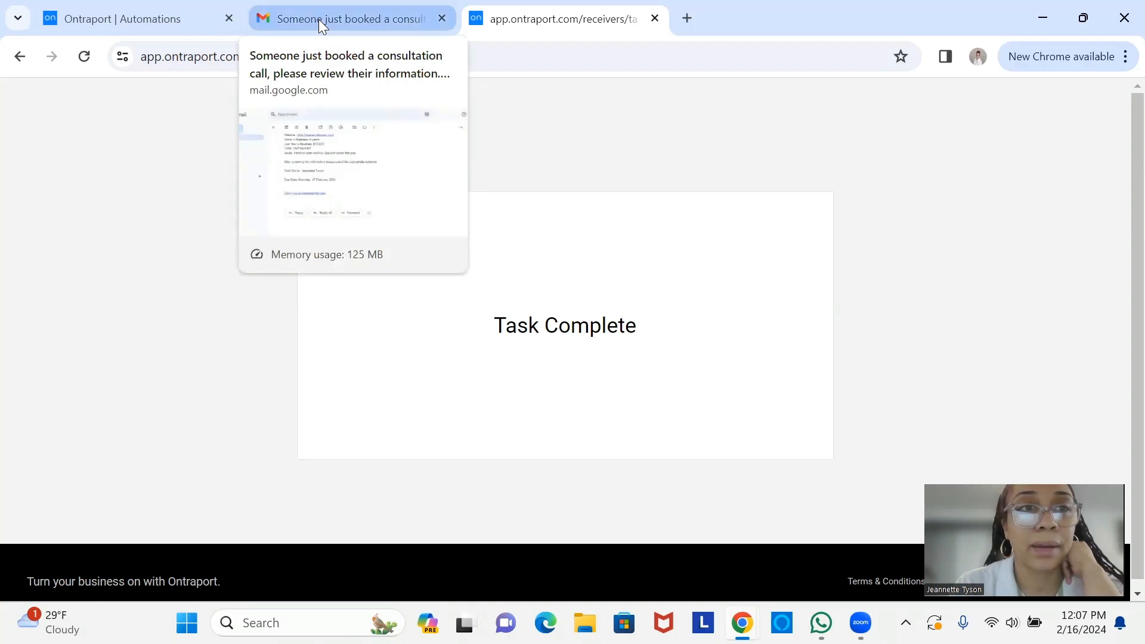
Open OCC_ATM_CONSULT's performance view and pan to the task-outcome branches and their contact counts.
left_click(149, 21)
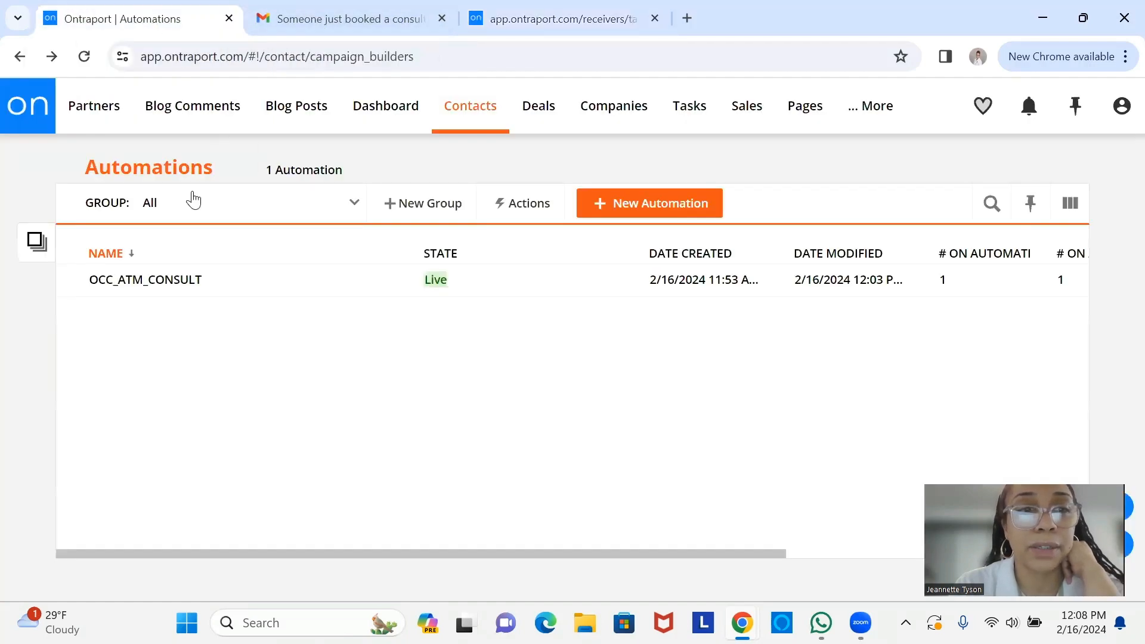
left_click(116, 280)
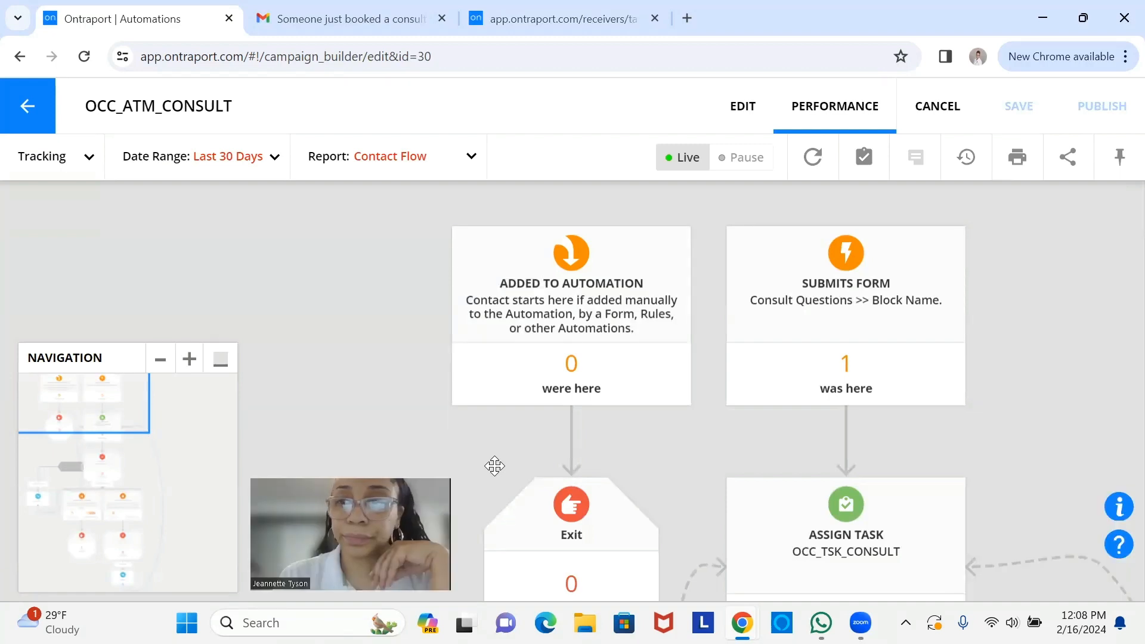
left_click_drag(906, 499, 850, 161)
left_click_drag(792, 475, 789, 293)
left_click_drag(729, 524, 764, 383)
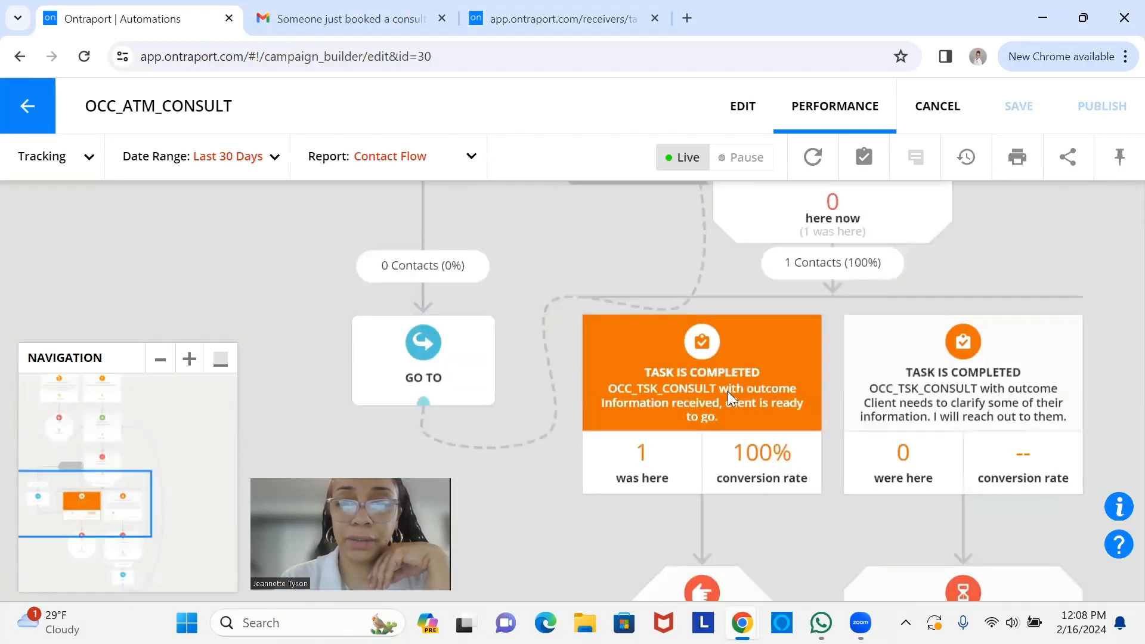
left_click_drag(706, 424, 704, 283)
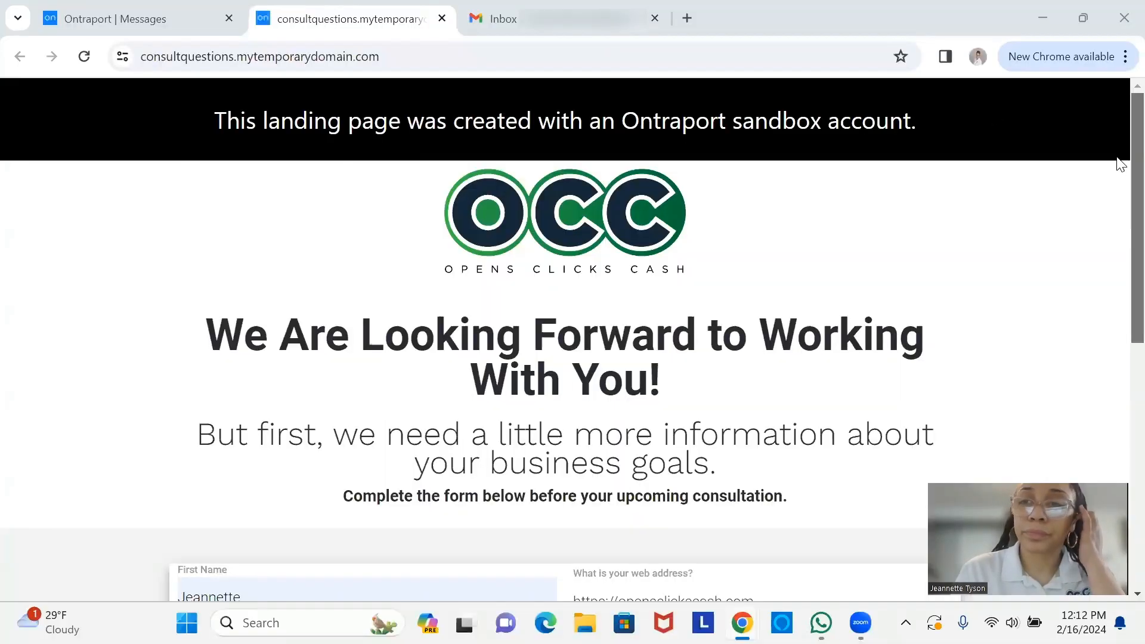
View the OCC_TSK_CONSULT task template in Messages, then return to the Automations list.
left_click(1120, 166)
scroll(1120, 352, "down", 5)
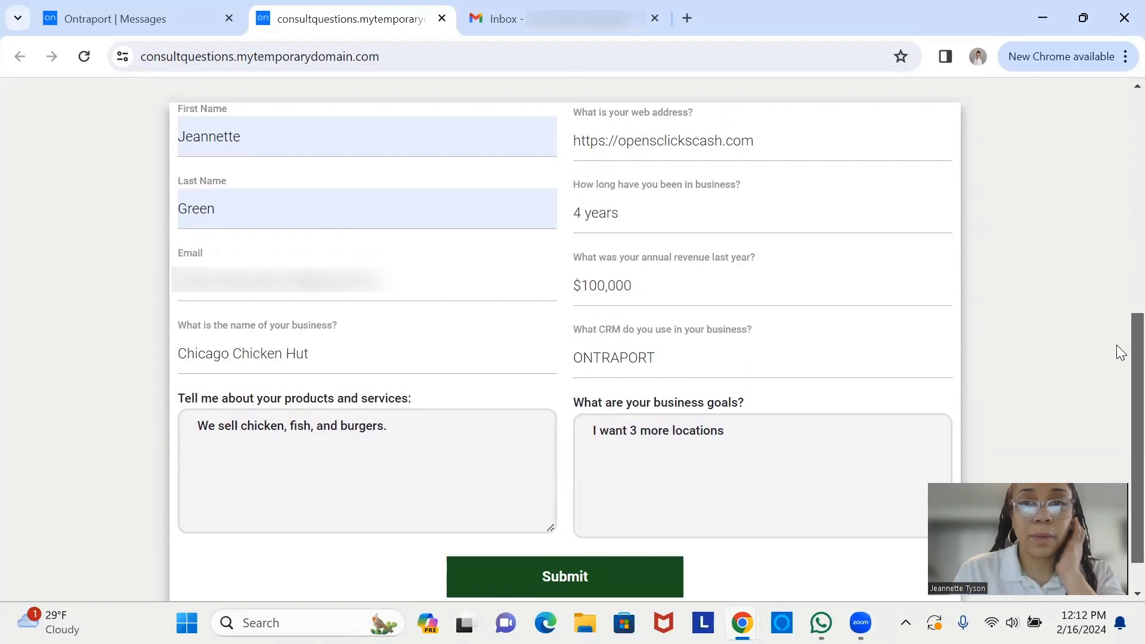
left_click(137, 19)
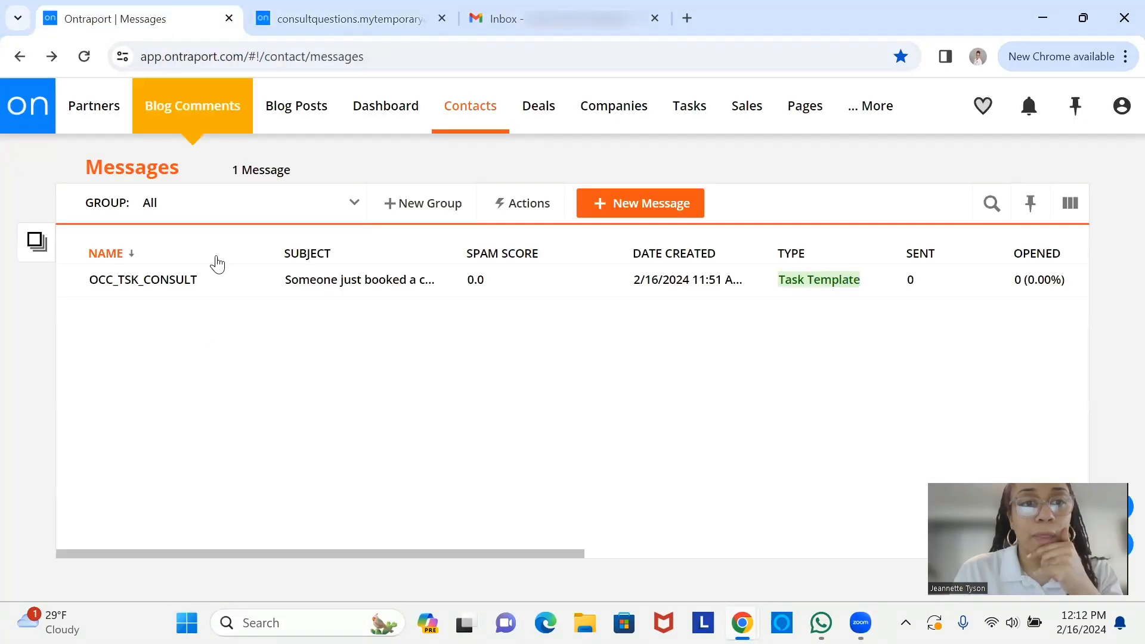
left_click(143, 280)
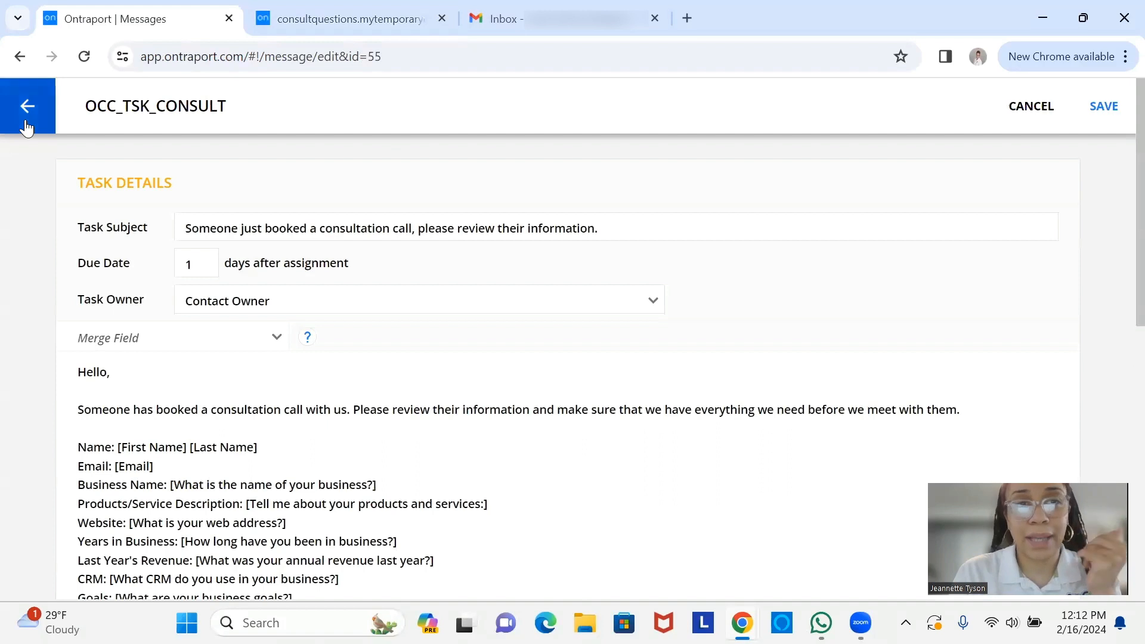
left_click(26, 125)
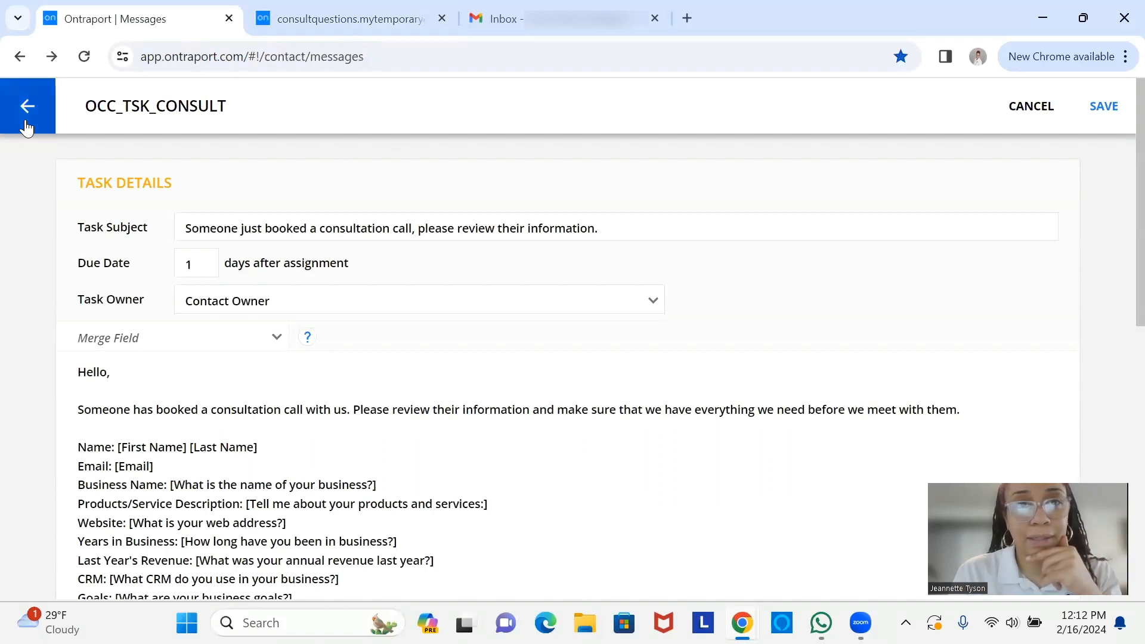
mouse_move(473, 123)
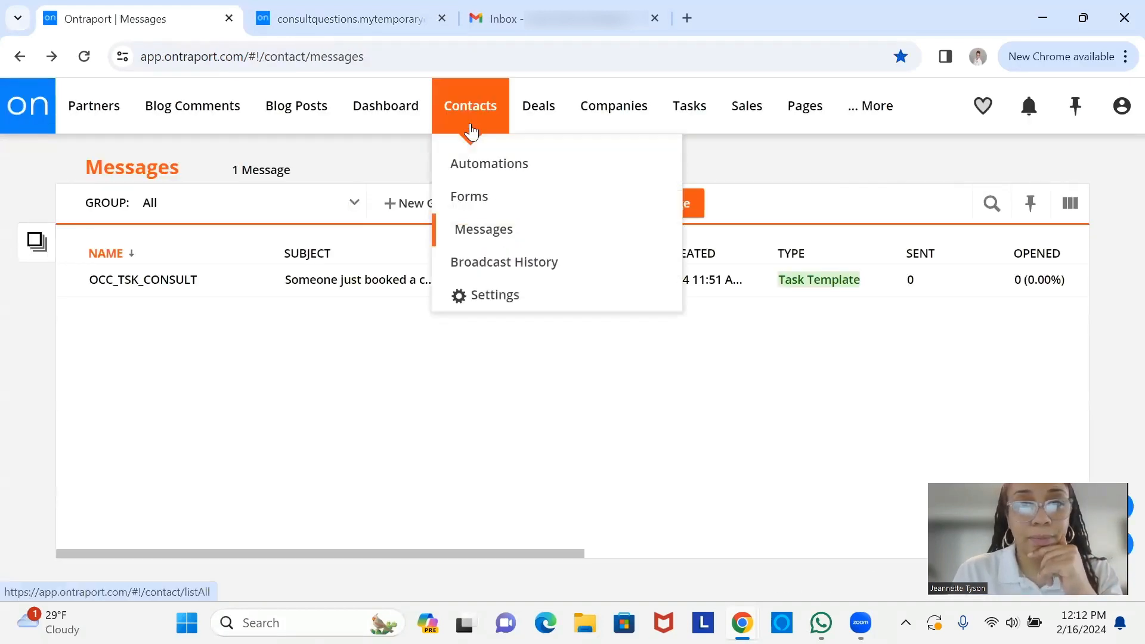
left_click(457, 179)
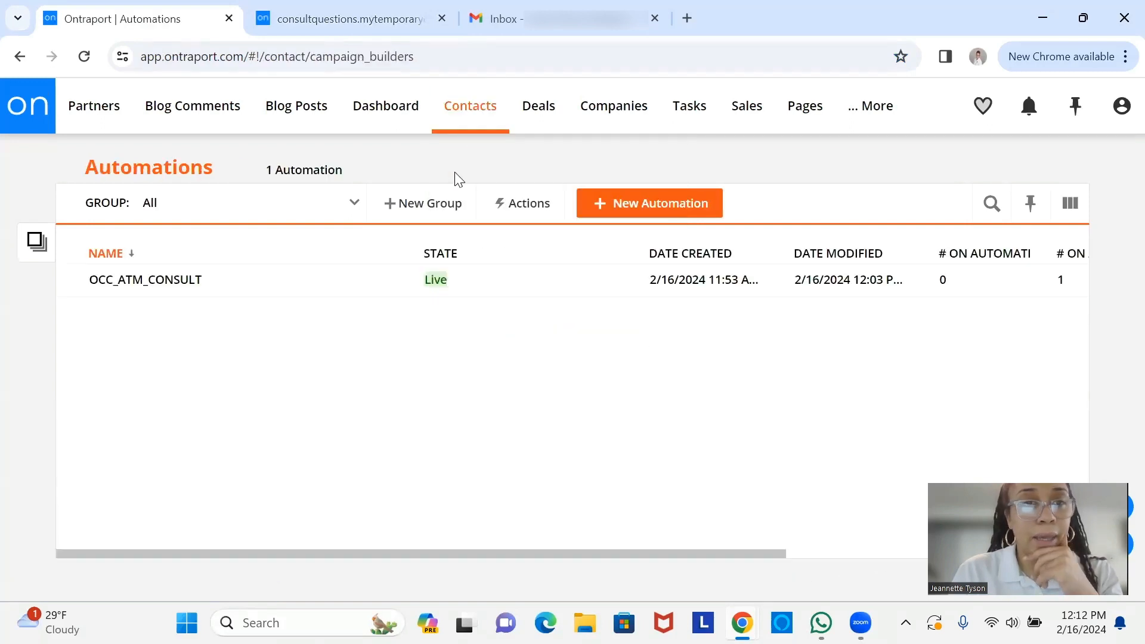
Review OCC_ATM_CONSULT's Task Is Completed branches in the report, then switch it to editing.
left_click(137, 284)
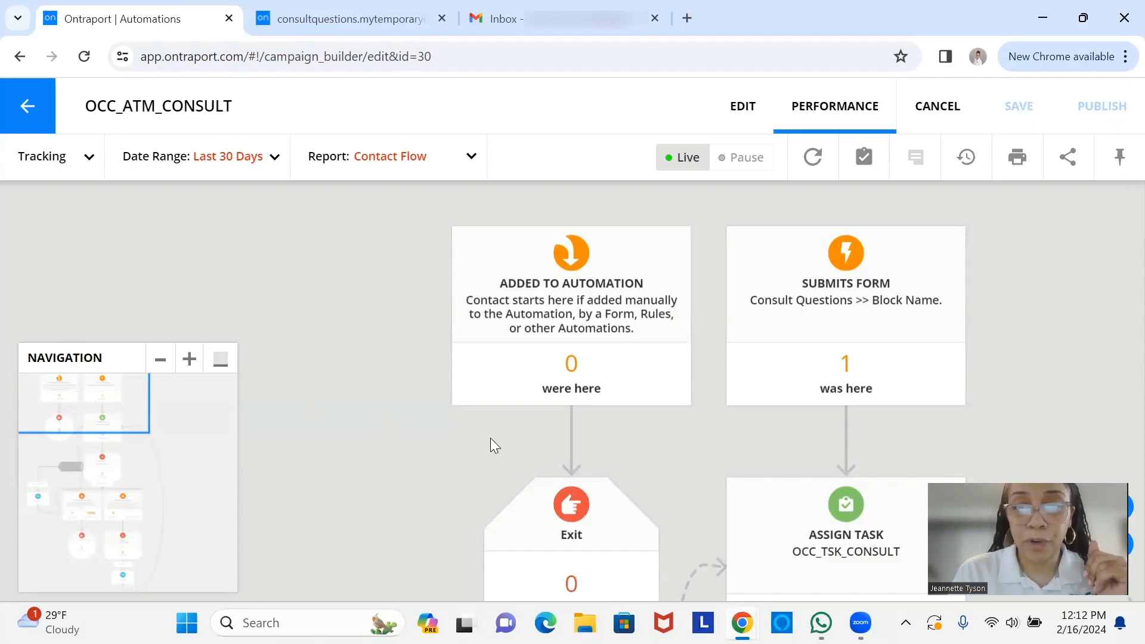
left_click_drag(780, 509, 449, 199)
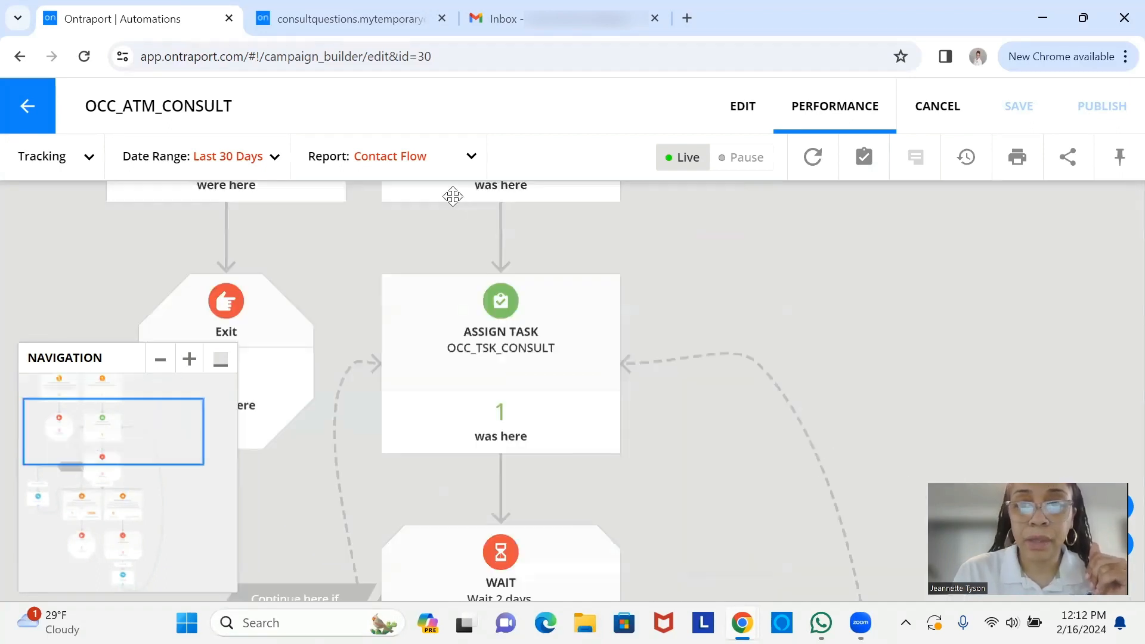
left_click_drag(571, 531, 525, 357)
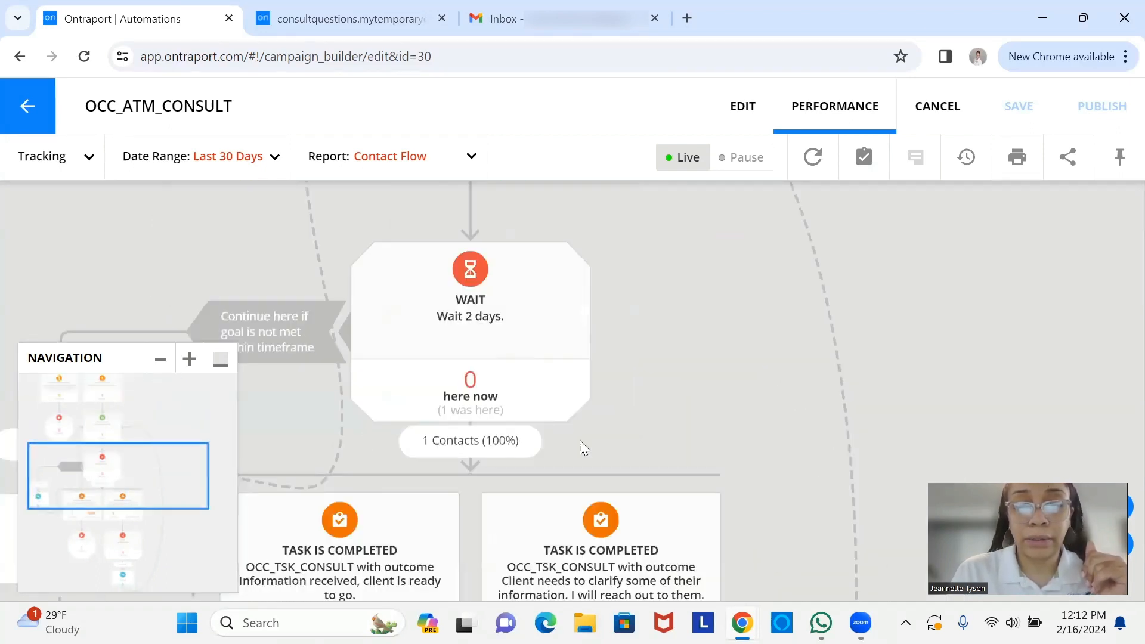
left_click_drag(630, 511, 580, 375)
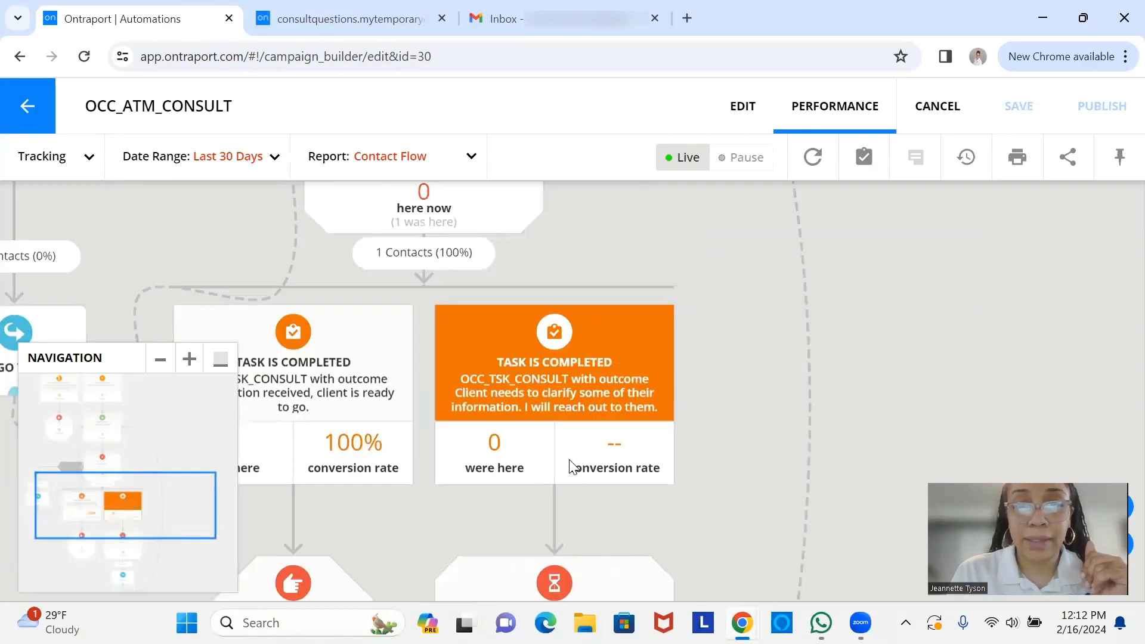
left_click_drag(572, 476, 588, 306)
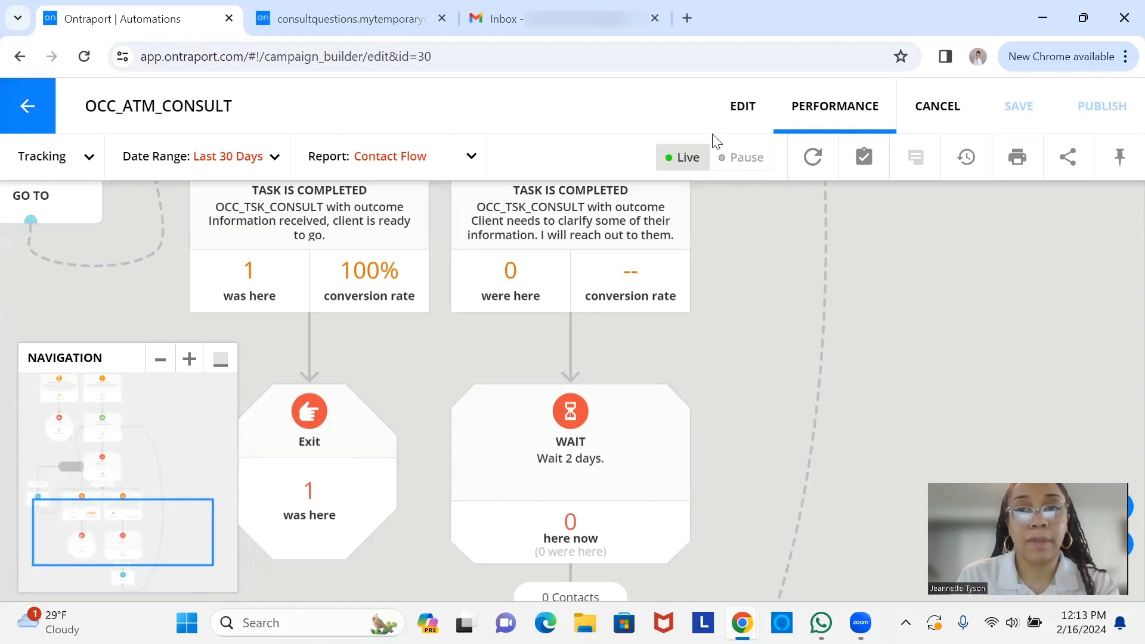
left_click(746, 128)
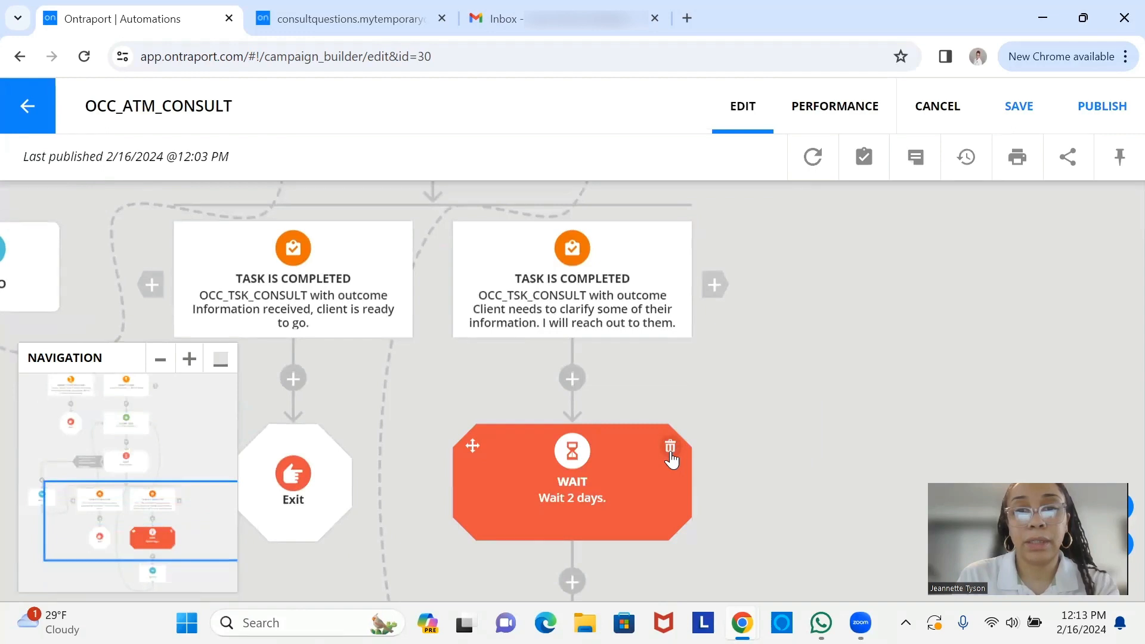
Delete only the Wait 2 days step after the clarify-information outcome.
left_click(670, 451)
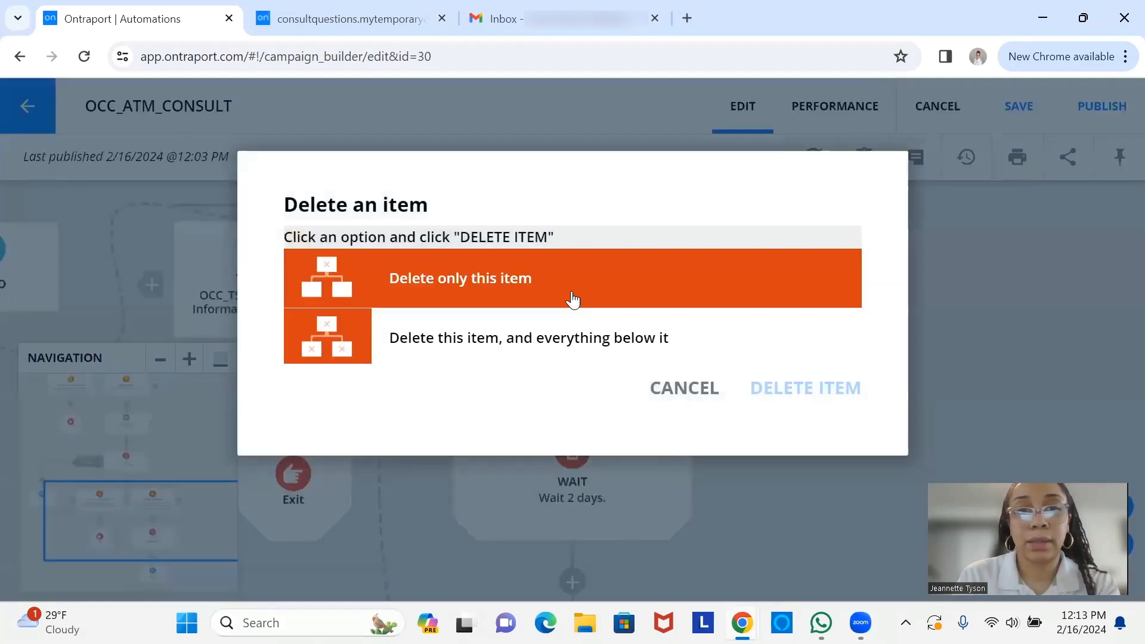
left_click(572, 298)
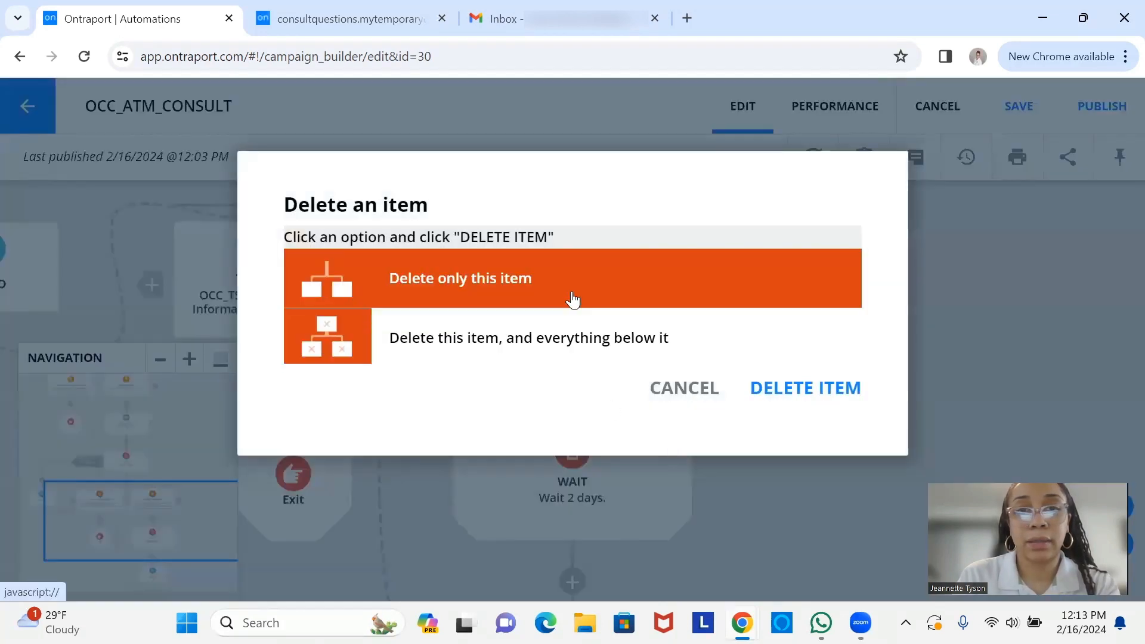
left_click(809, 395)
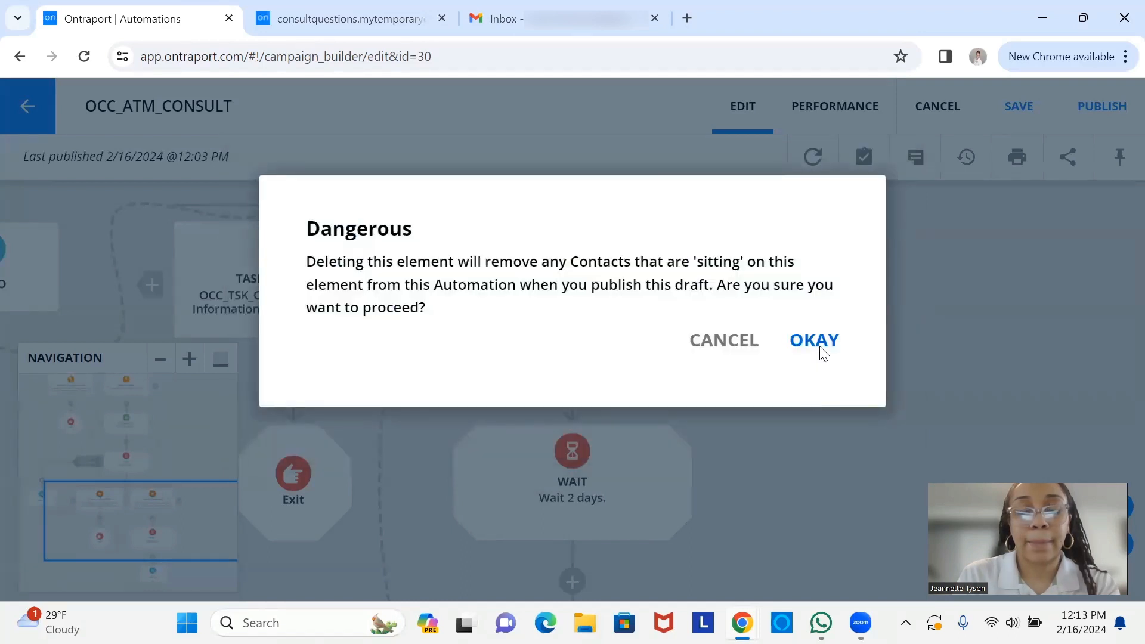
left_click(818, 346)
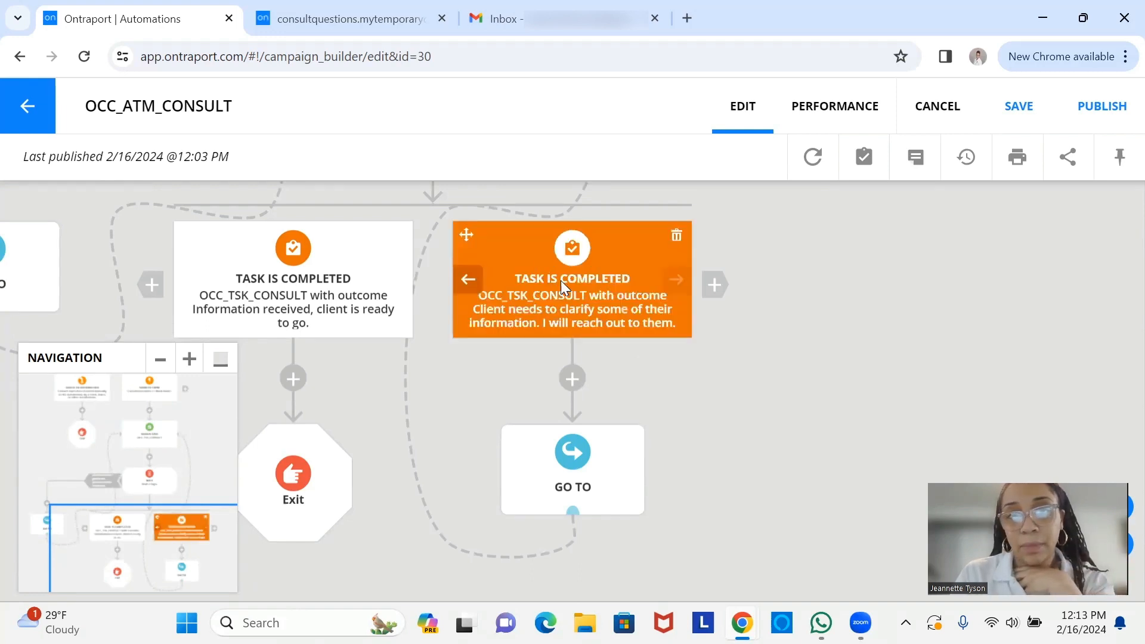
Republish the edited OCC_ATM_CONSULT automation.
left_click_drag(561, 283, 652, 447)
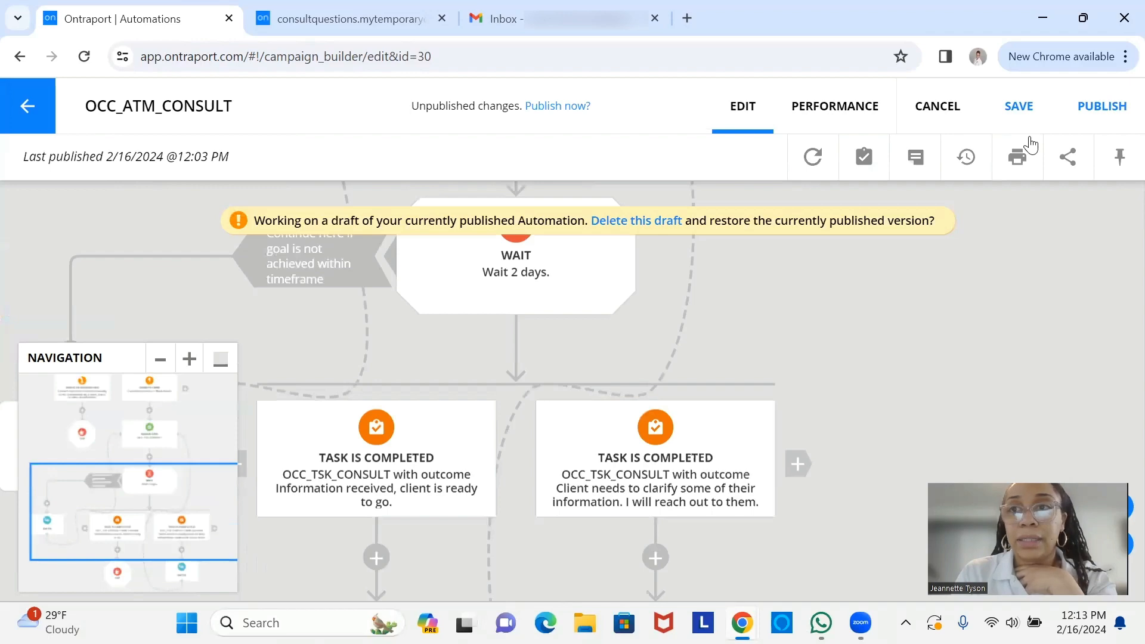
left_click(1104, 111)
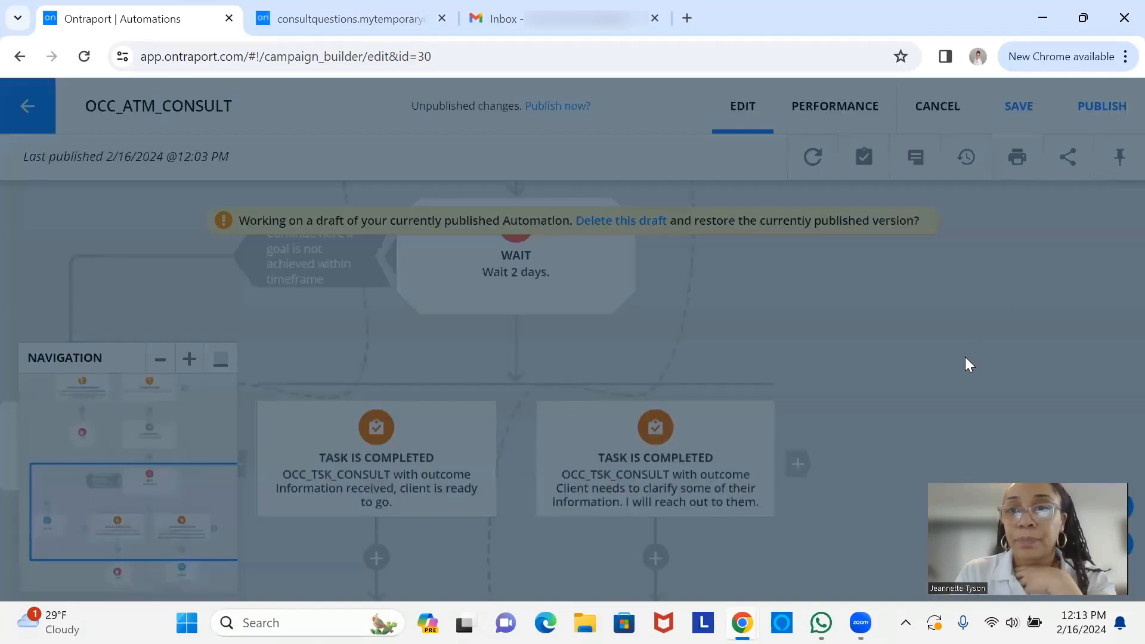
left_click(859, 465)
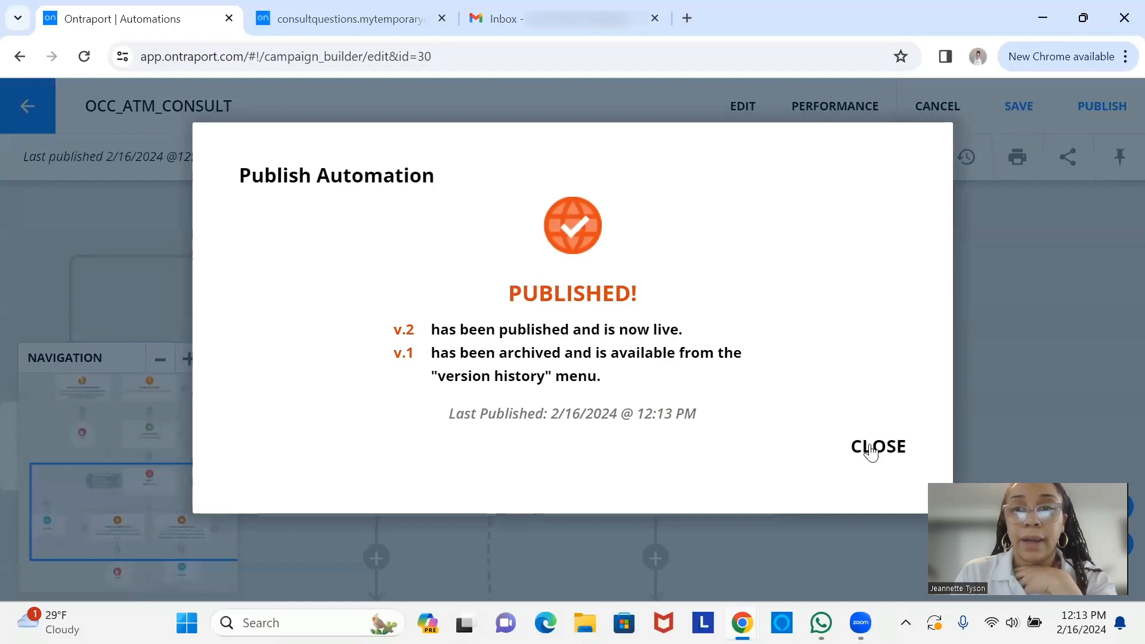
left_click(871, 448)
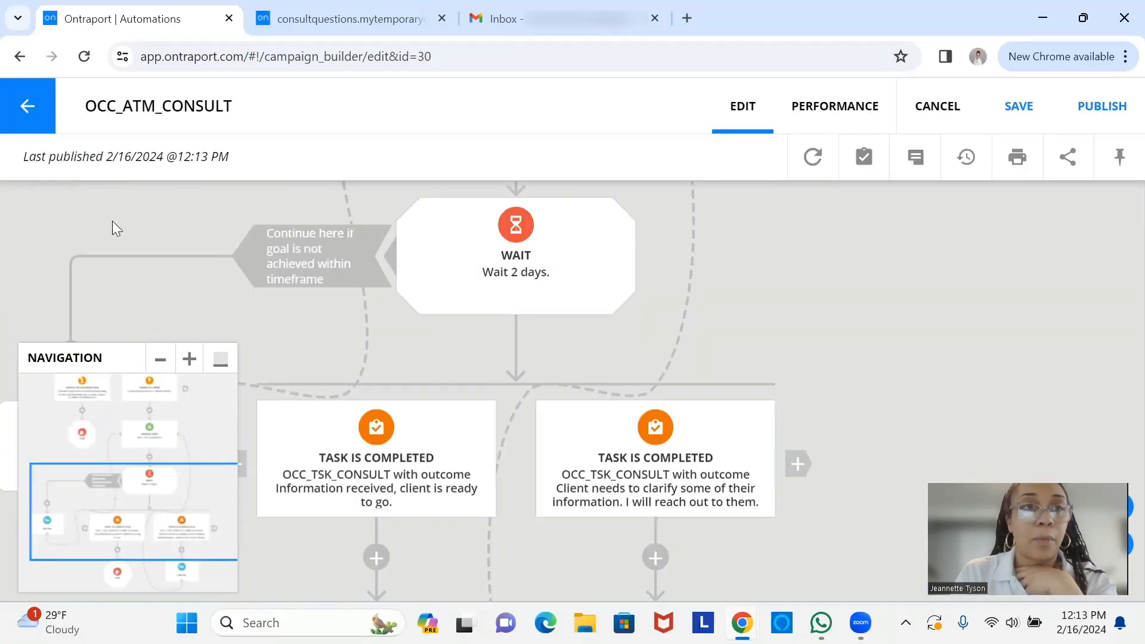
Submit the consultation form a second time for Chicago Chicken Hut, then return to the Automations list.
left_click(28, 107)
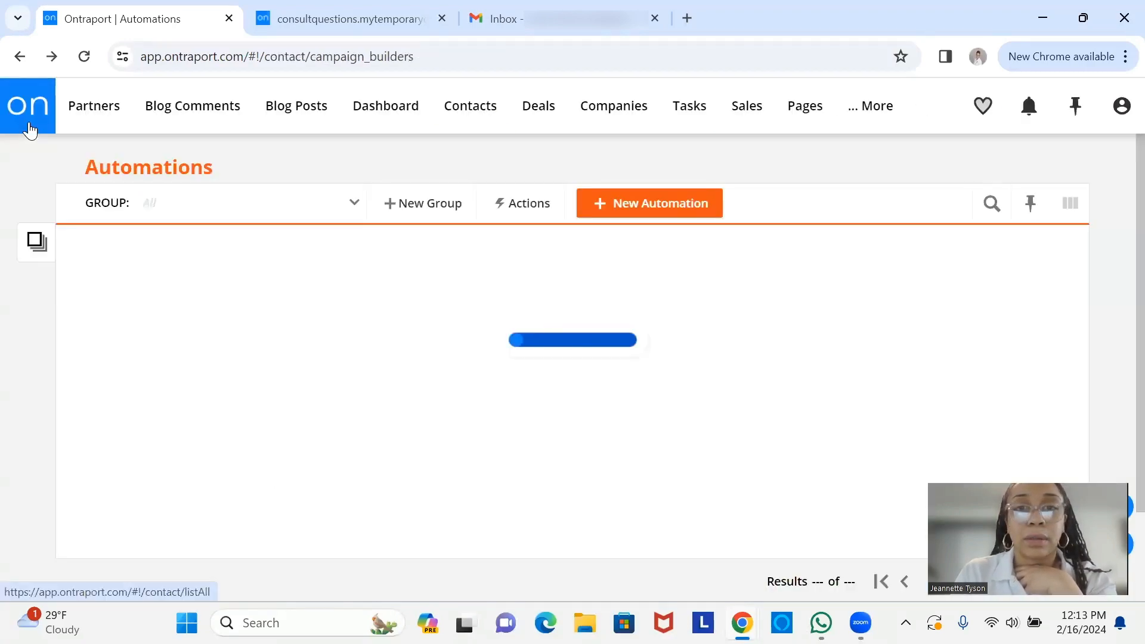
left_click(342, 19)
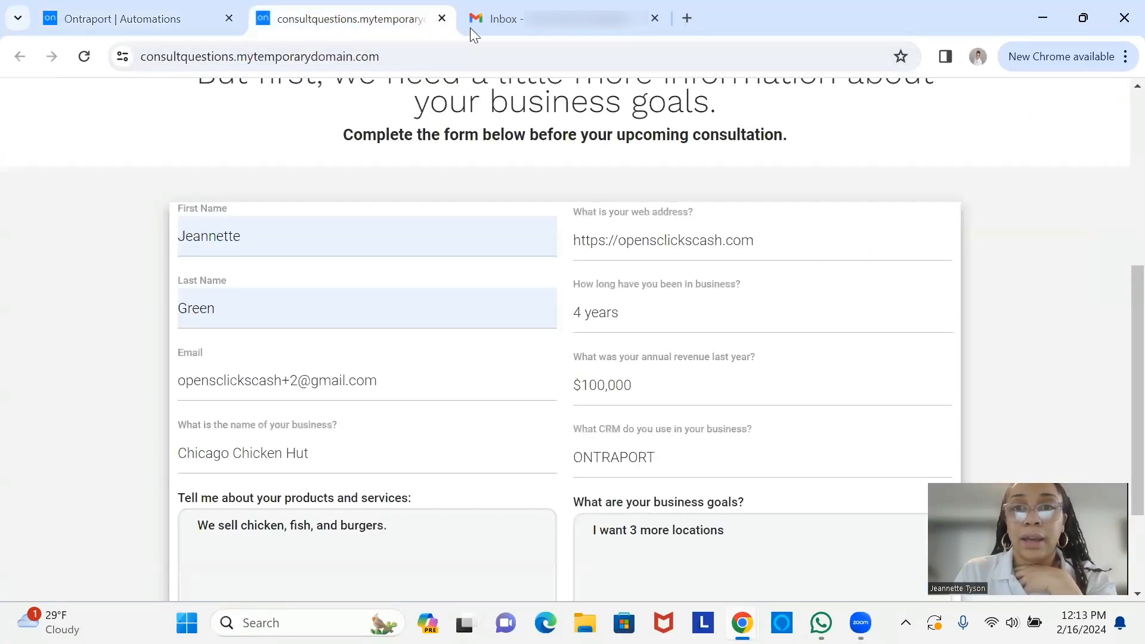
scroll(1120, 358, "down", 3)
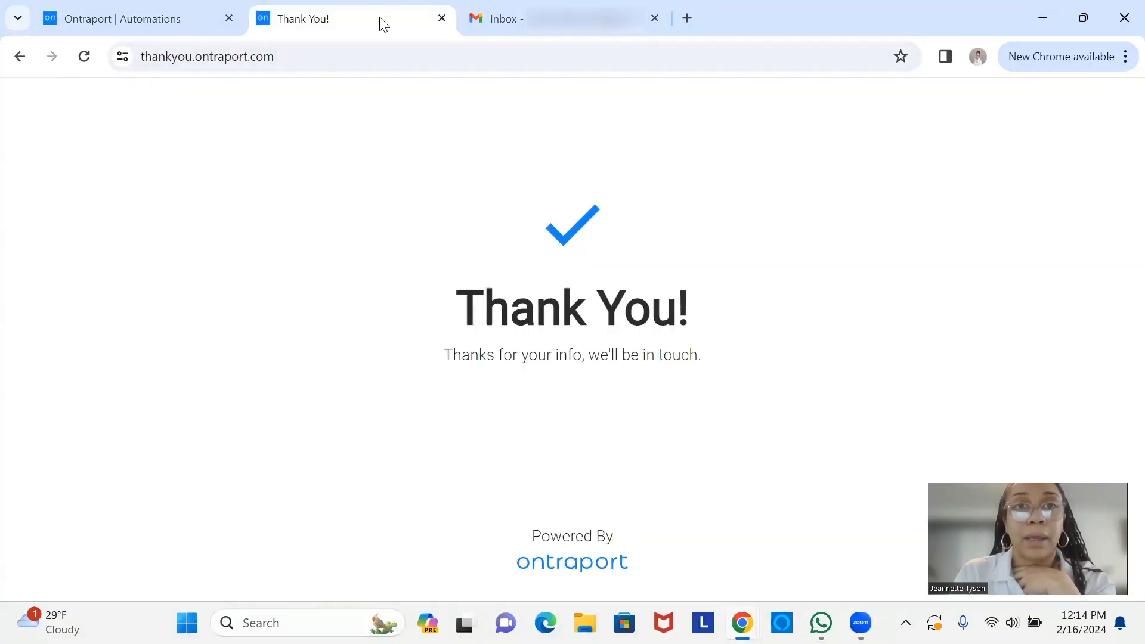
left_click(442, 18)
left_click(149, 23)
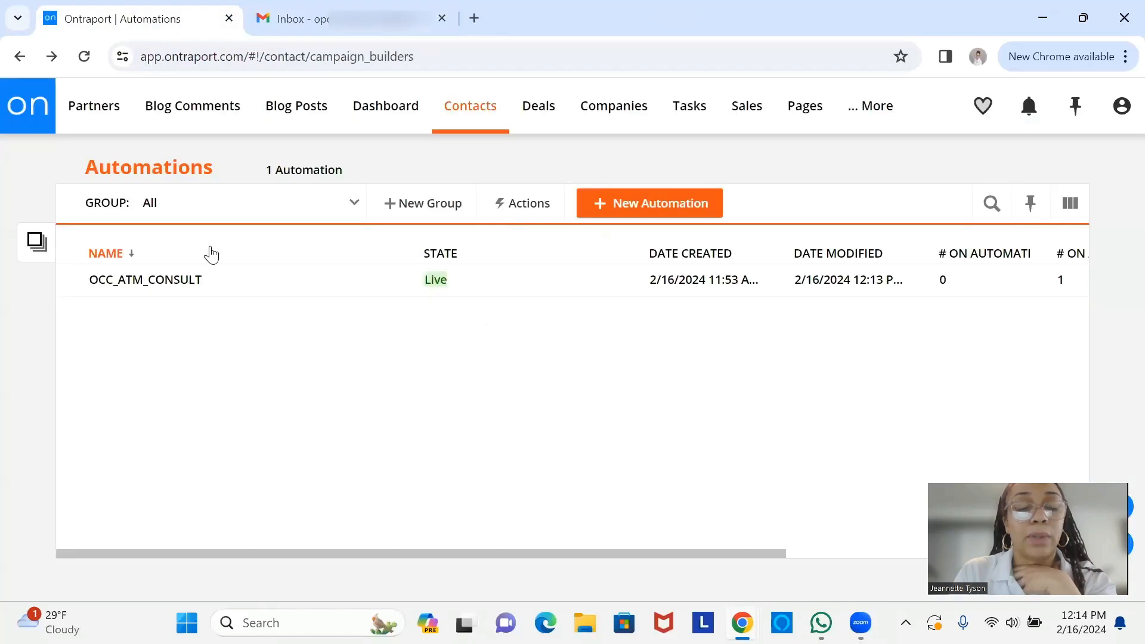
Reload the Automations list and check OCC_ATM_CONSULT's updated contact and element counts.
mouse_move(488, 118)
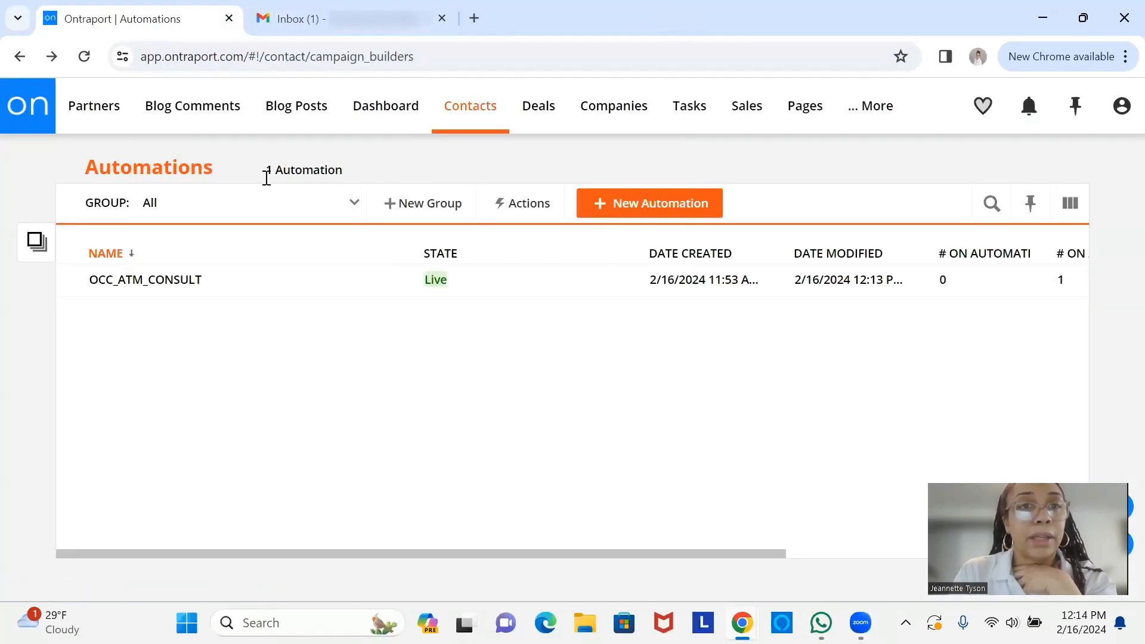
left_click(85, 56)
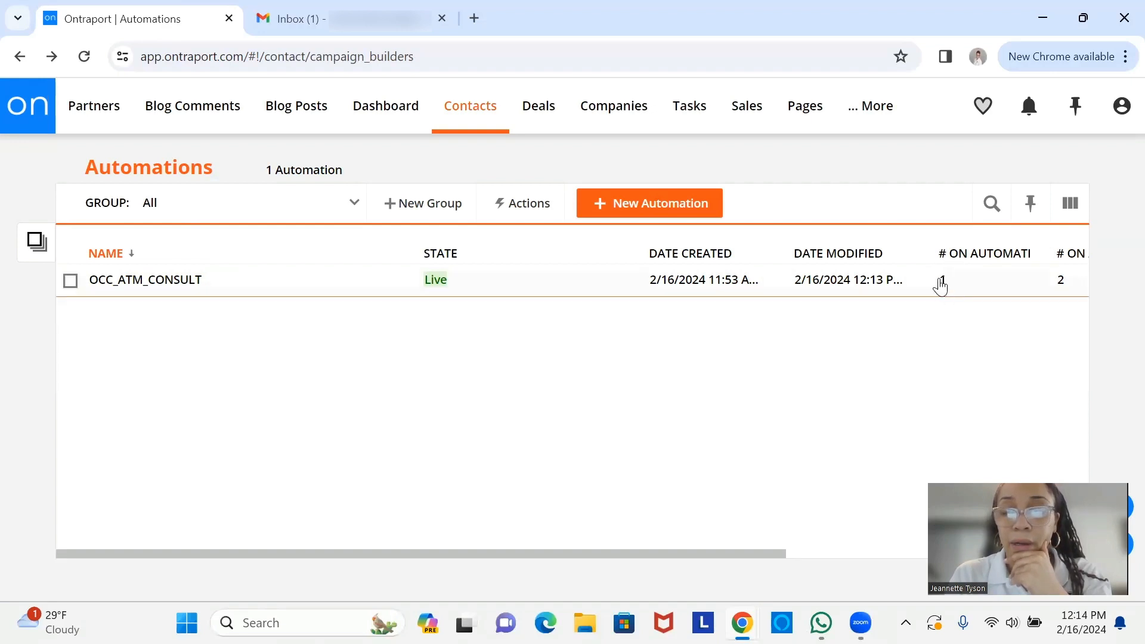
left_click_drag(712, 552, 851, 532)
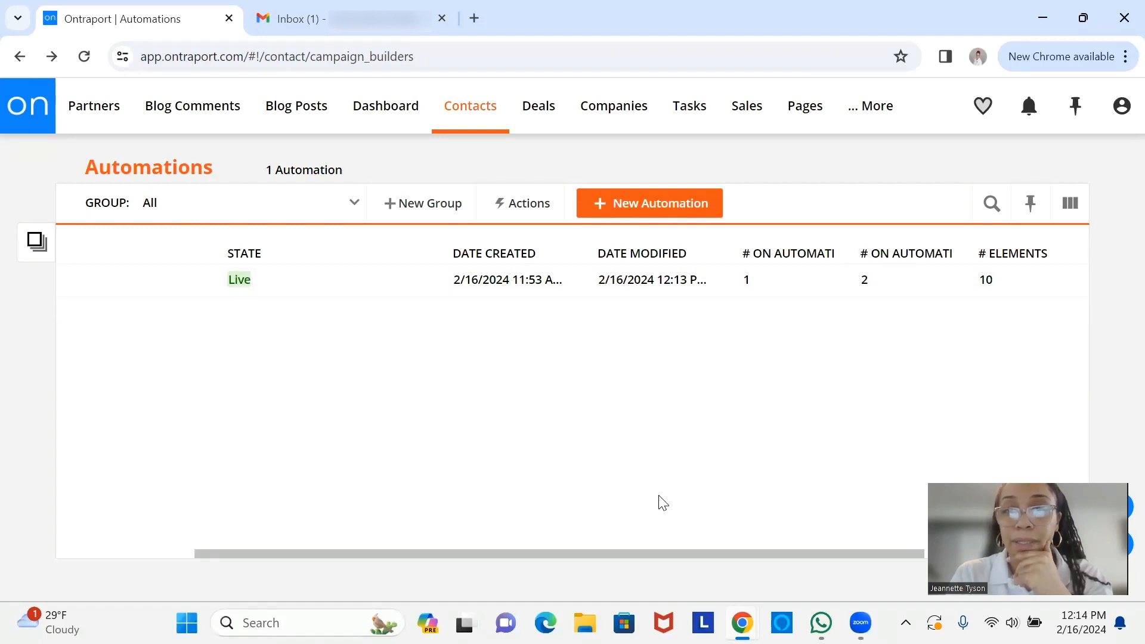
left_click_drag(659, 553, 448, 553)
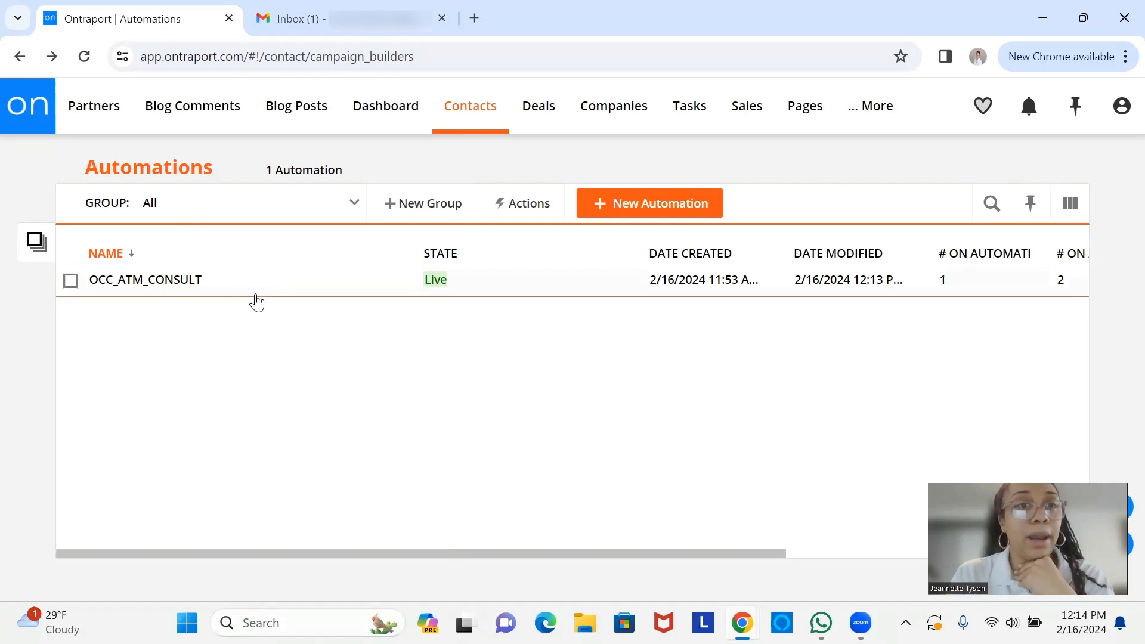
left_click(313, 8)
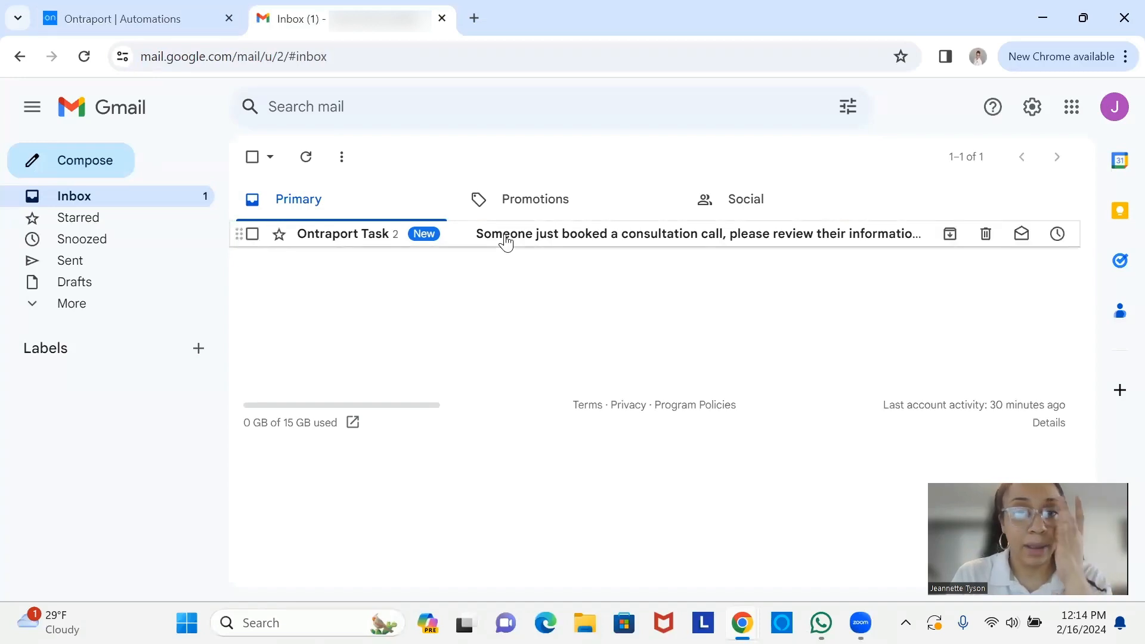
Read the new Ontraport Task email about the booked consultation and follow its task-completion link.
left_click(506, 238)
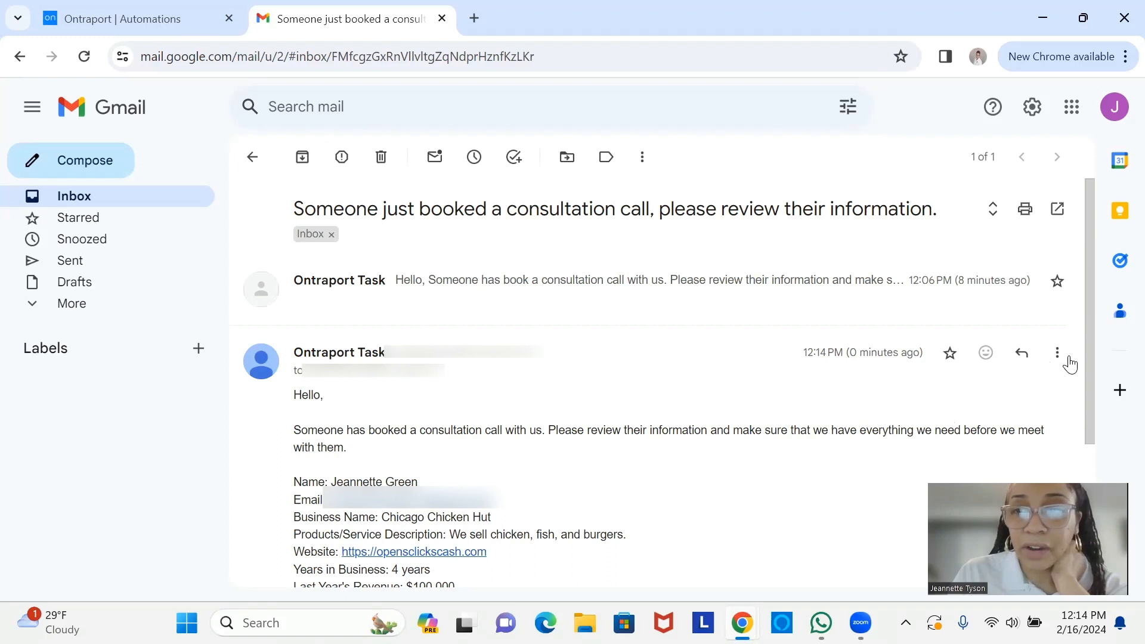
scroll(1086, 379, "down", 5)
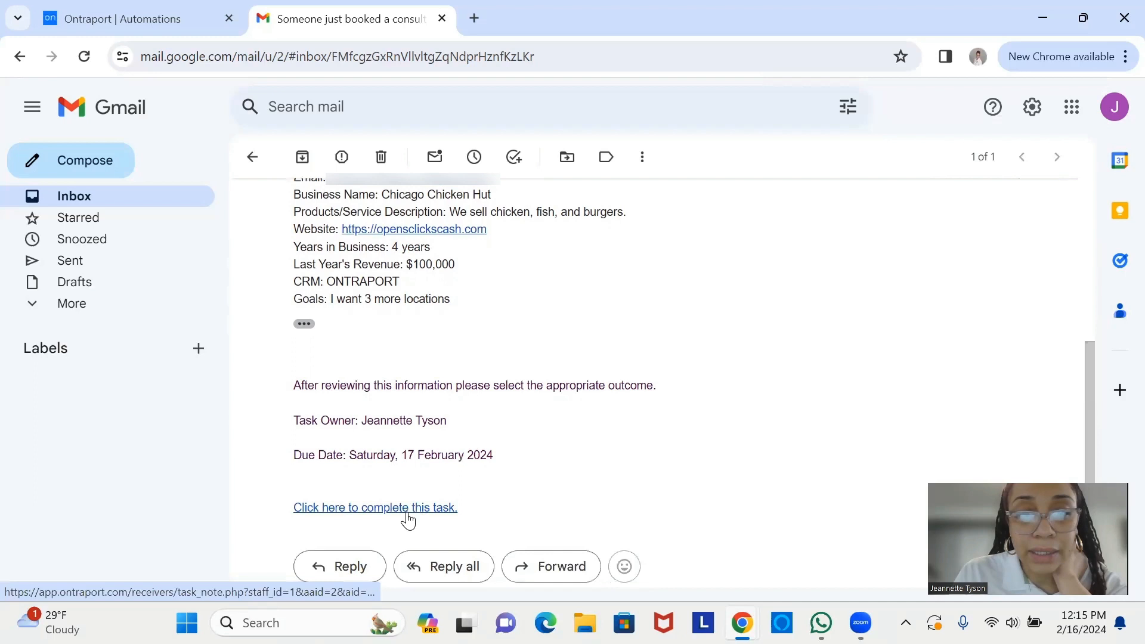
left_click(407, 508)
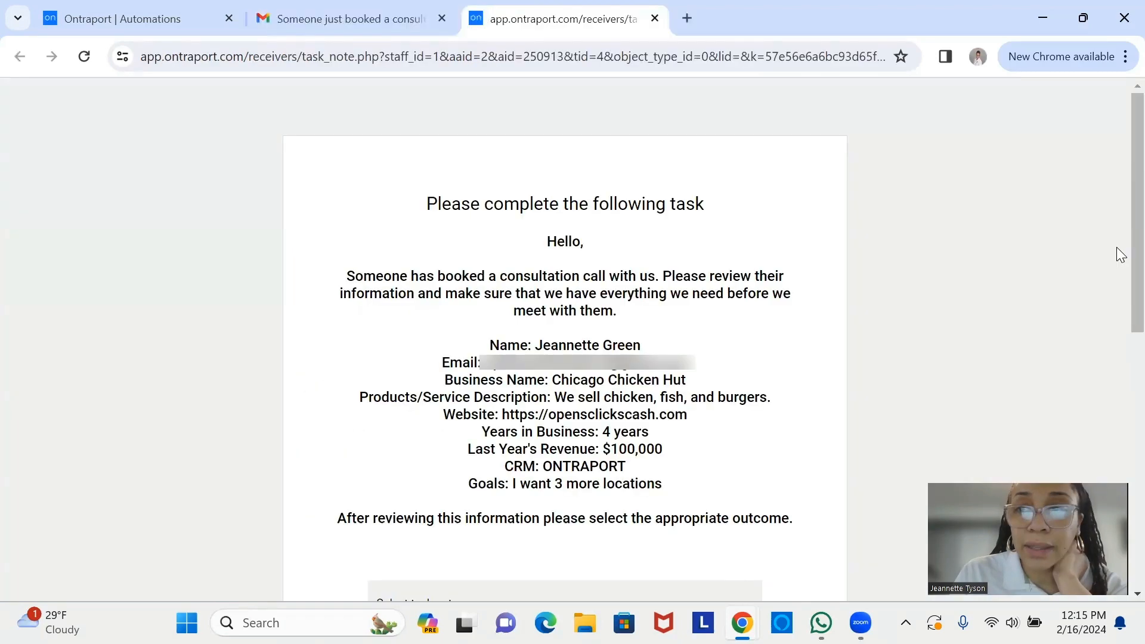
Mark the Chicago Chicken Hut task done with the 'Client needs to clarify…' outcome and close its page.
scroll(1116, 246, "down", 7)
left_click(632, 194)
left_click(636, 299)
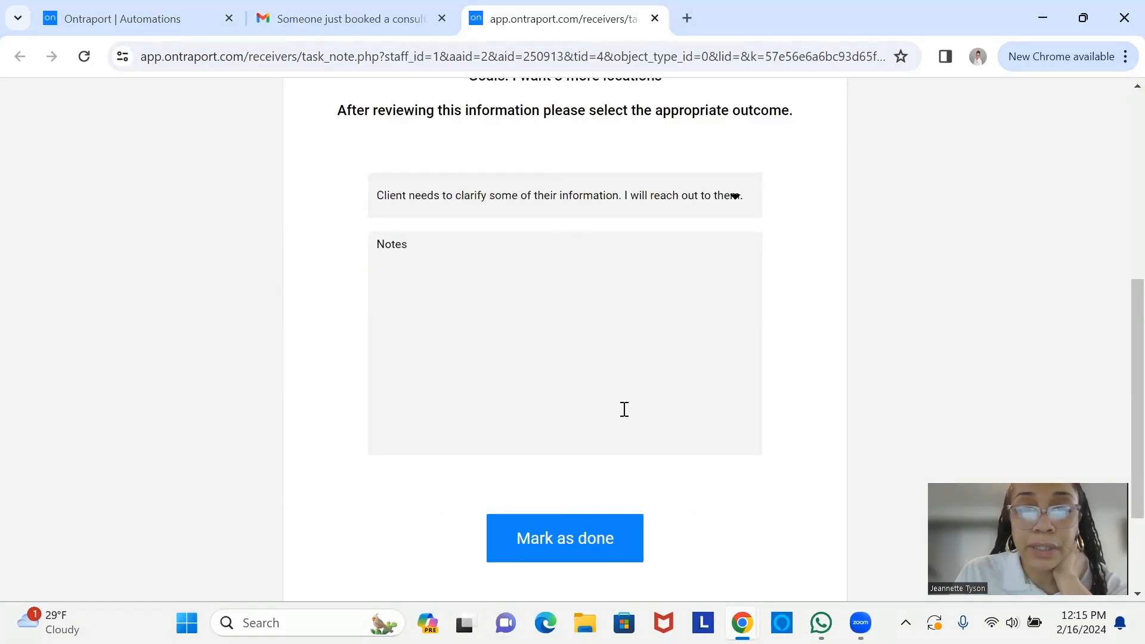
left_click(599, 540)
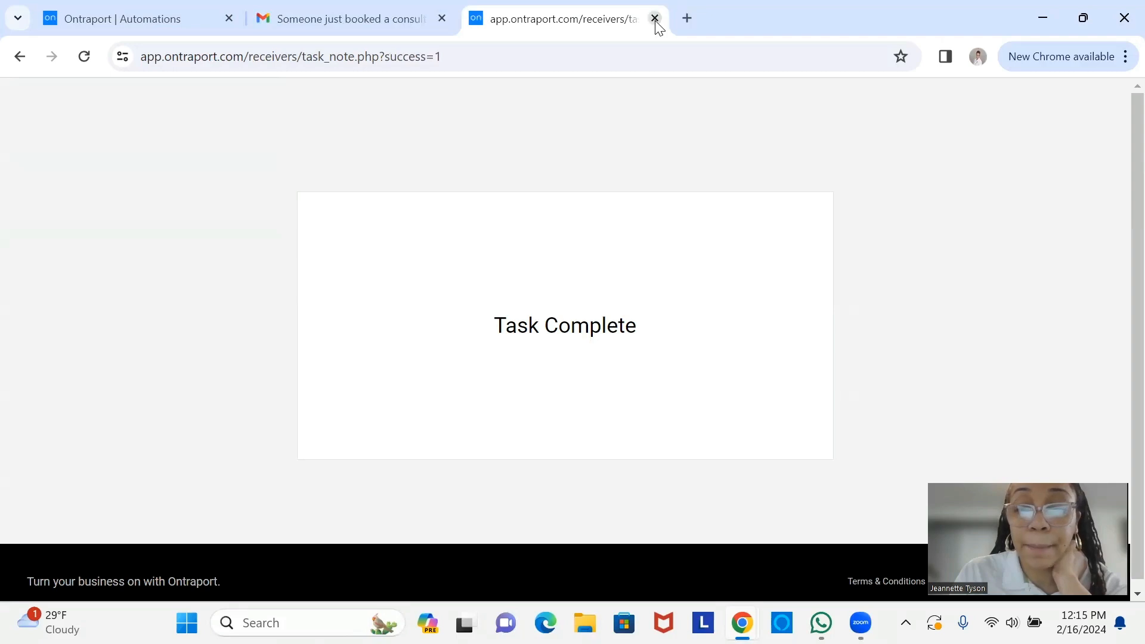
left_click(655, 19)
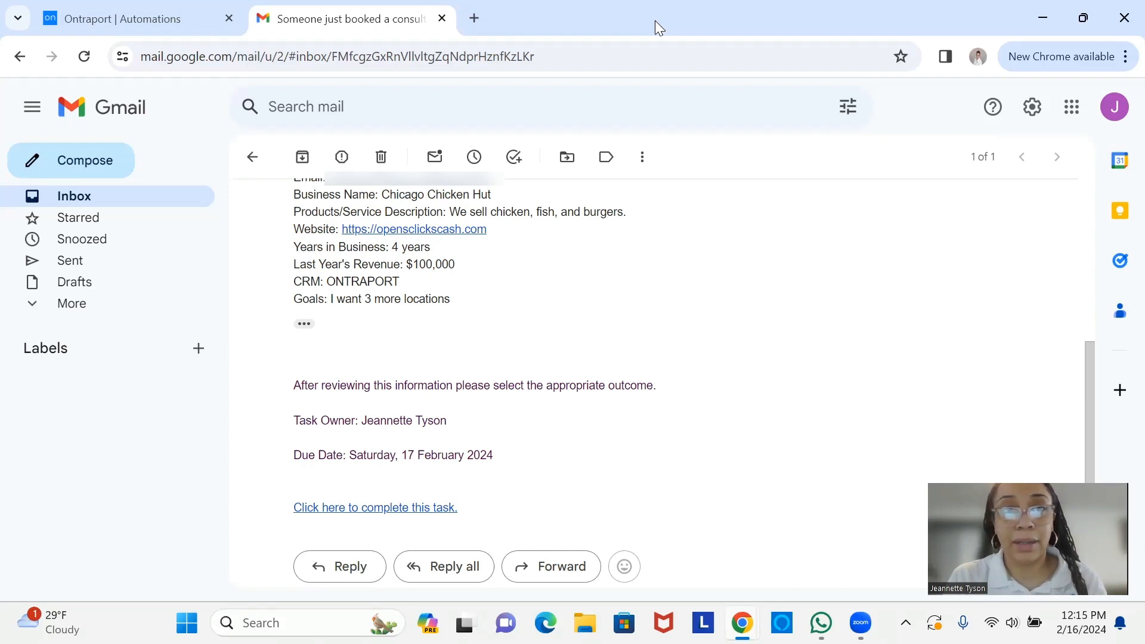
left_click(123, 205)
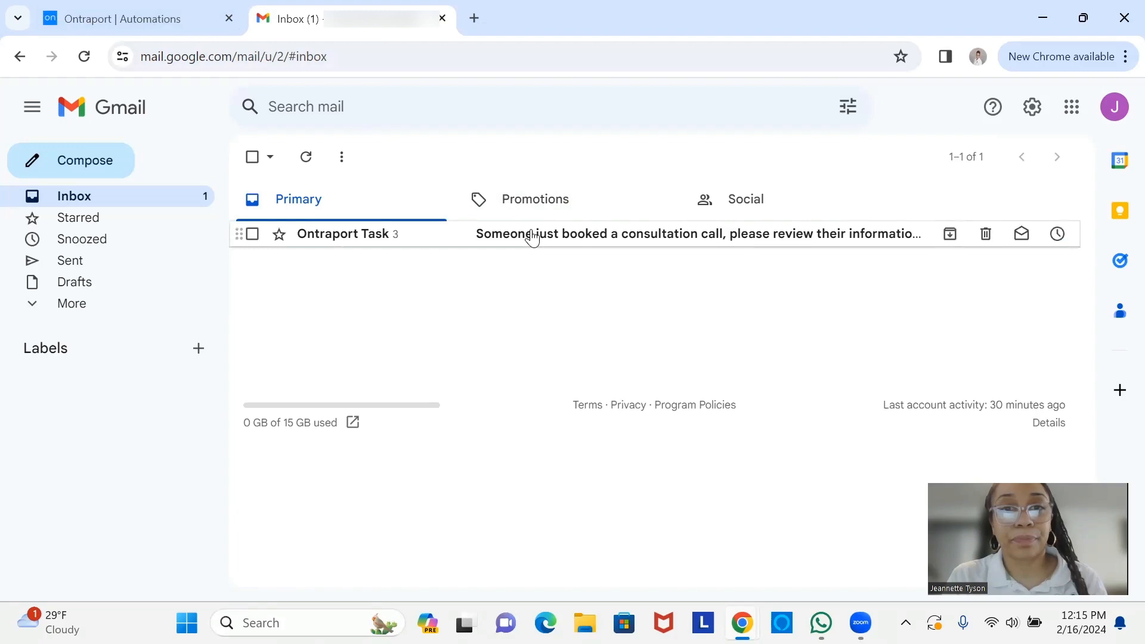
left_click(477, 239)
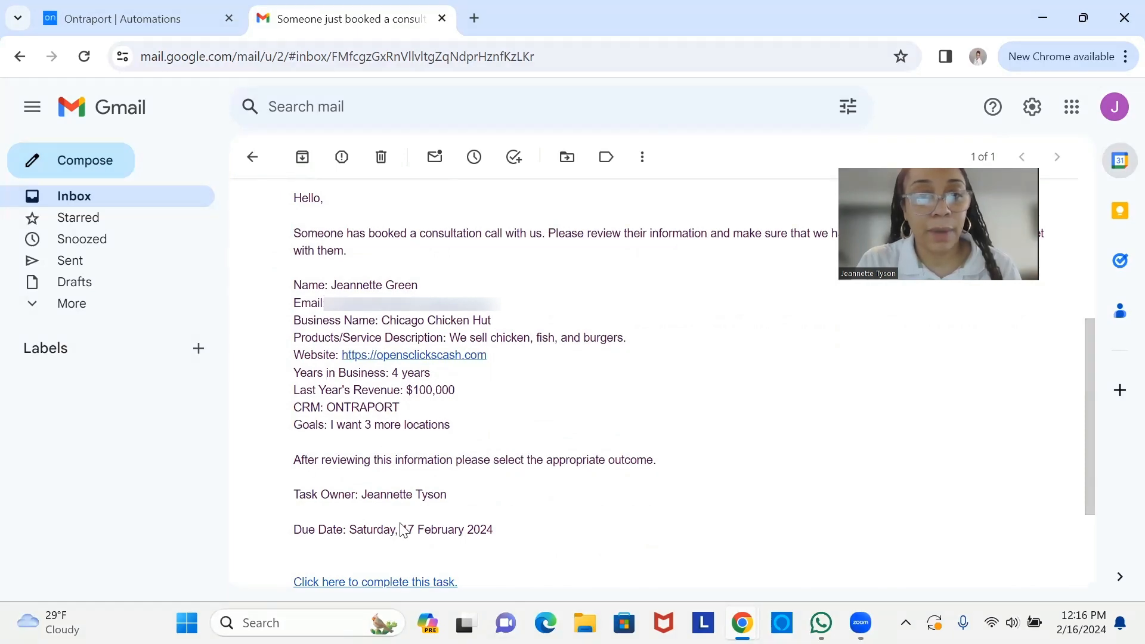
Open the second task's completion page and view its outcome options before returning to Automations.
left_click(384, 582)
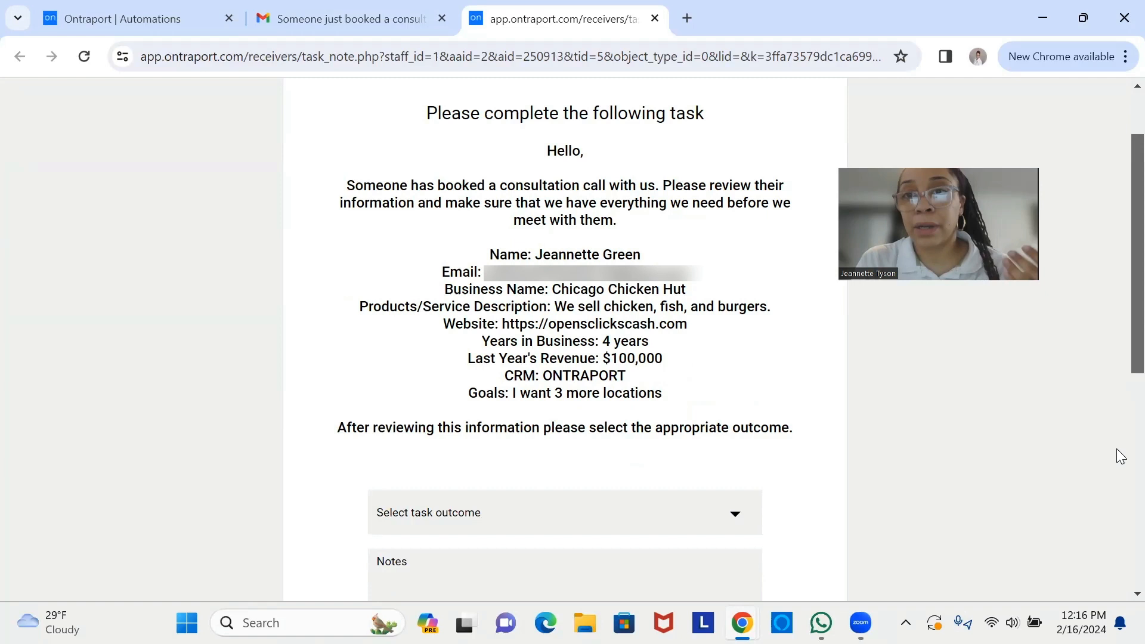
scroll(1115, 449, "down", 5)
left_click(703, 169)
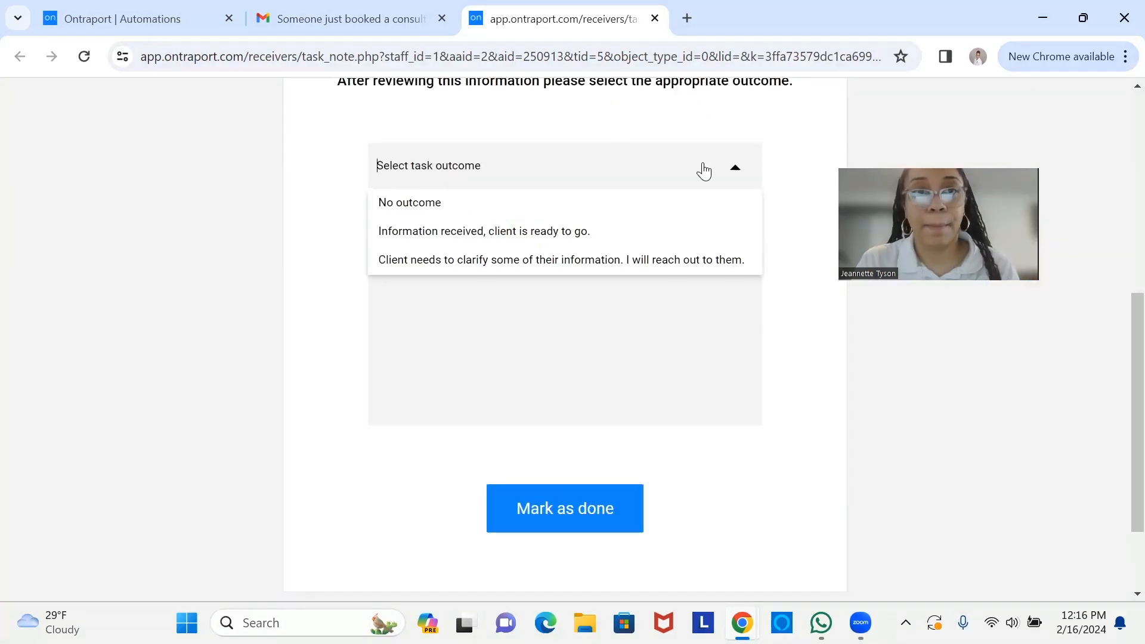
left_click(162, 23)
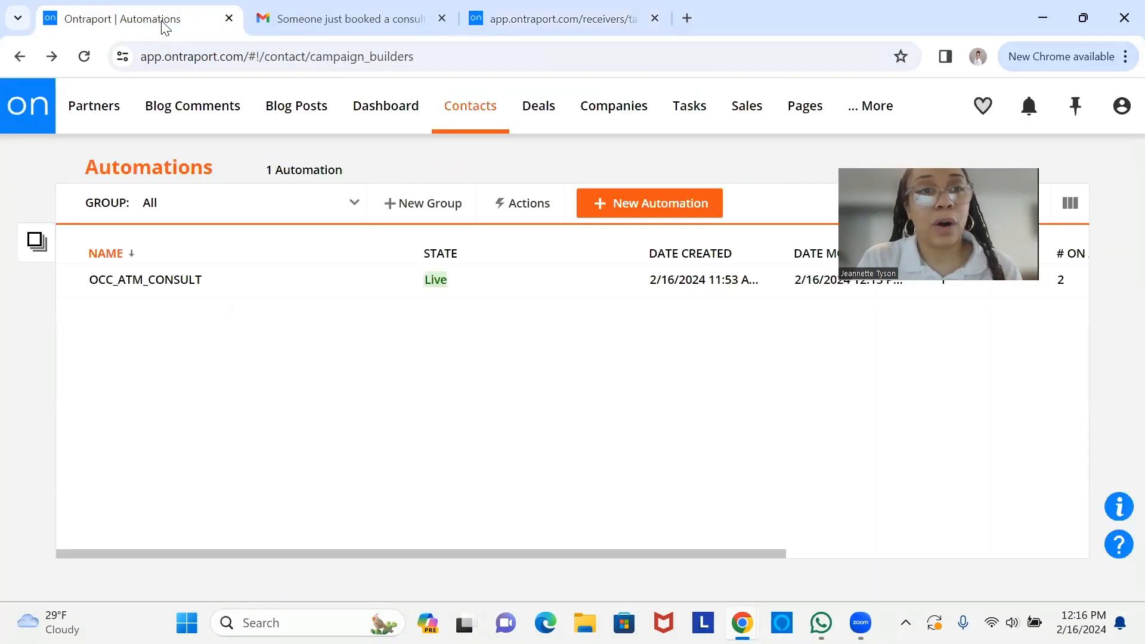
Open the OCC_ATM_CONSULT report and list the contact waiting at the WAIT step.
left_click(119, 279)
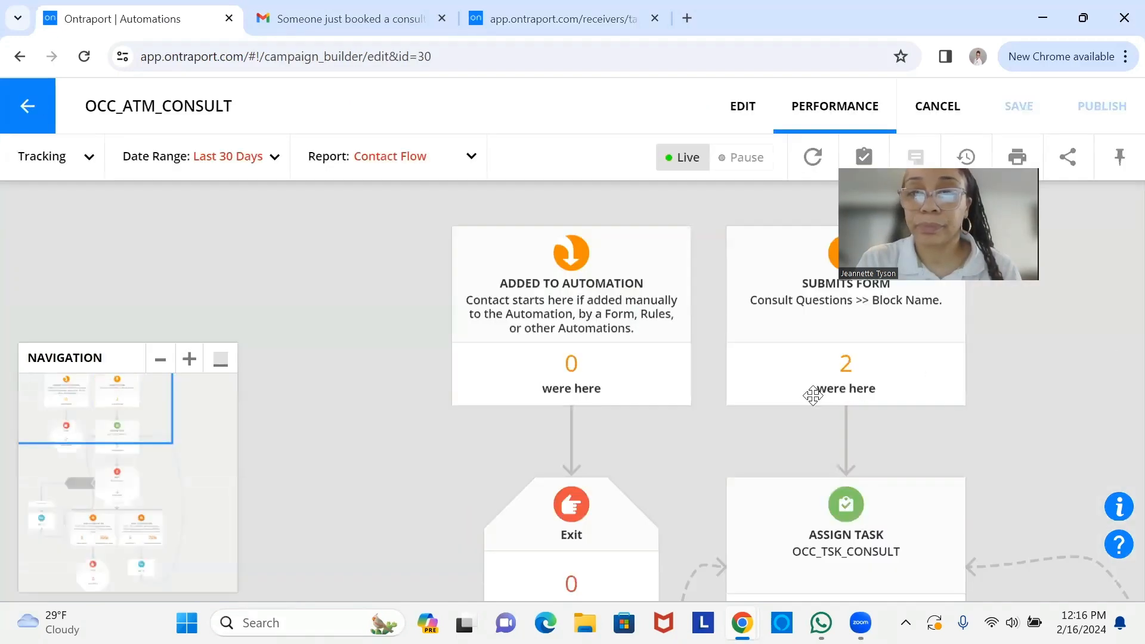
scroll(835, 460, "down", 3)
scroll(769, 471, "down", 2)
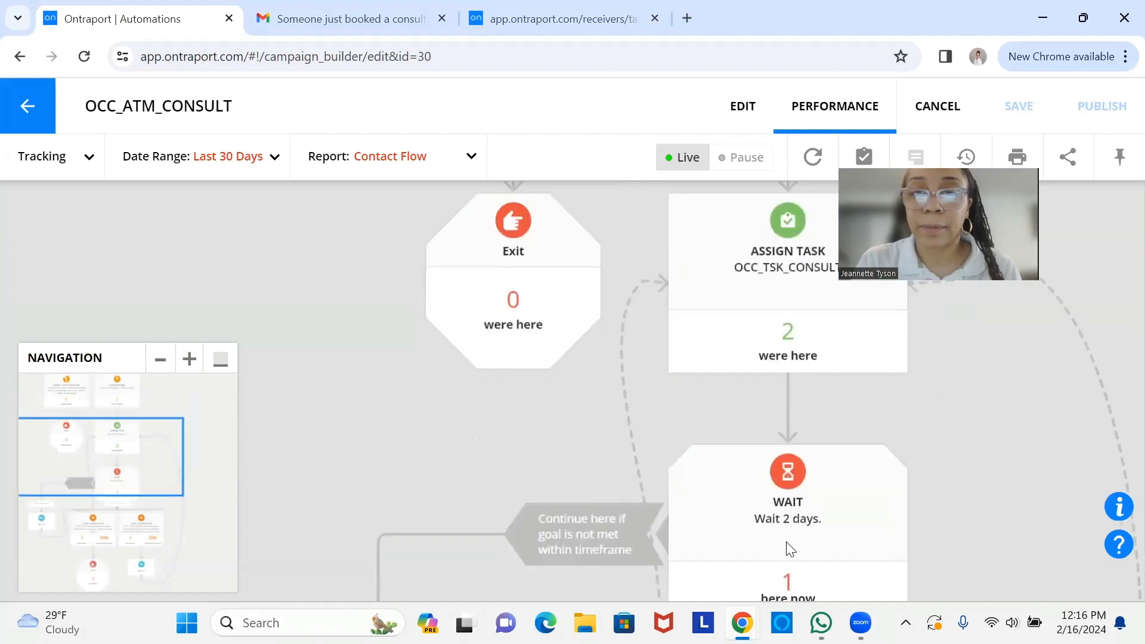
scroll(771, 413, "down", 3)
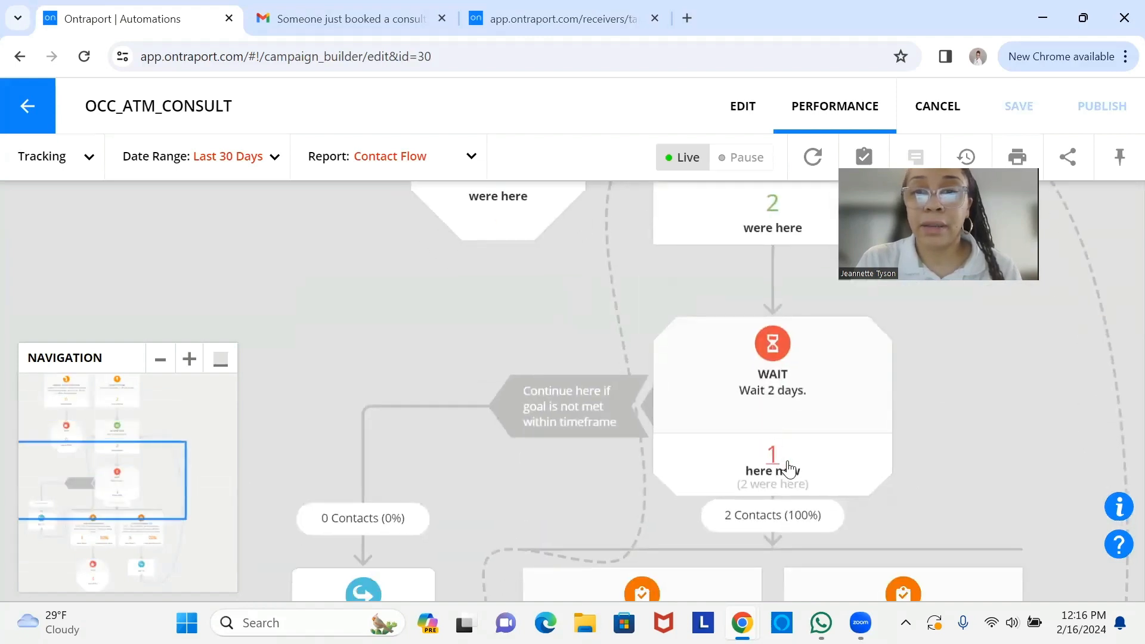
scroll(754, 328, "down", 3)
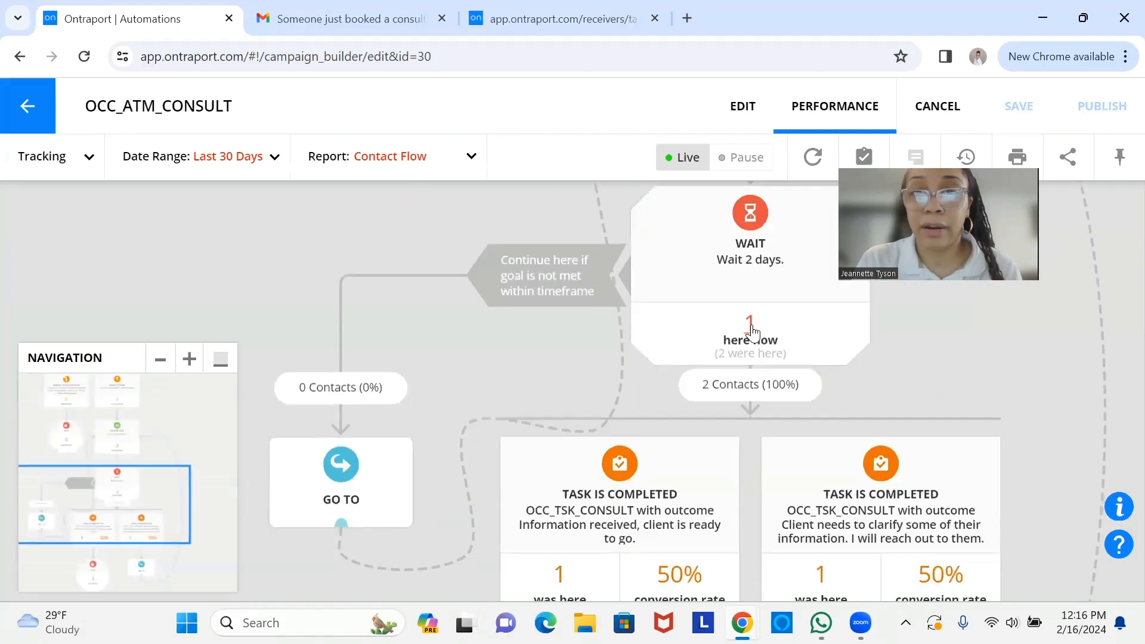
left_click(752, 328)
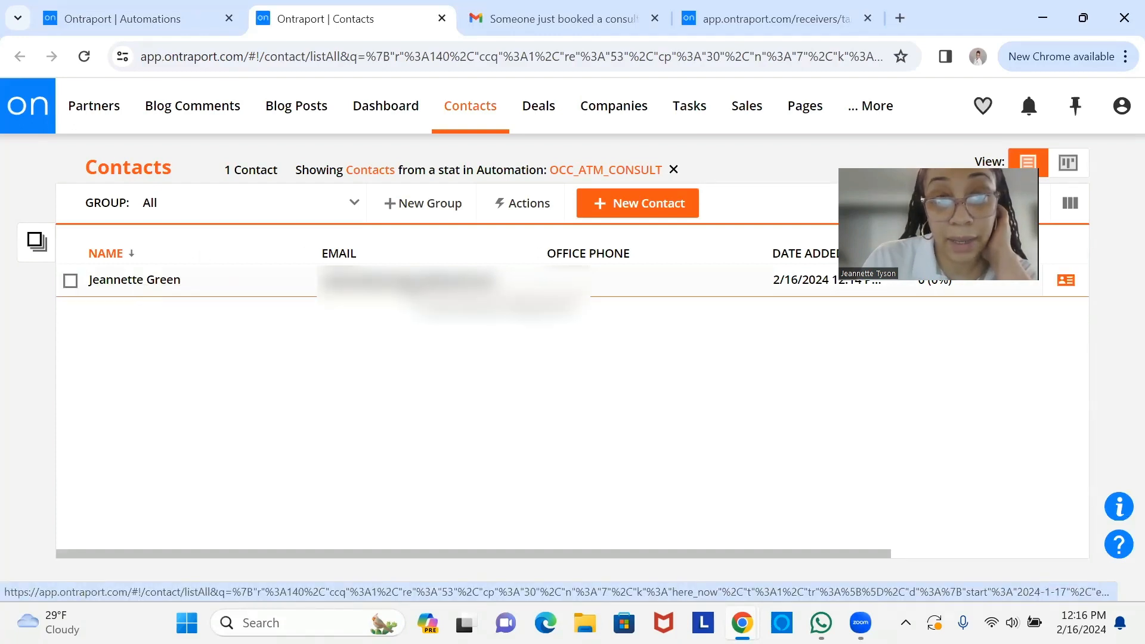
Confirm the two task-outcome branches each hold 1 contact (50%).
left_click(442, 18)
left_click_drag(769, 427, 641, 313)
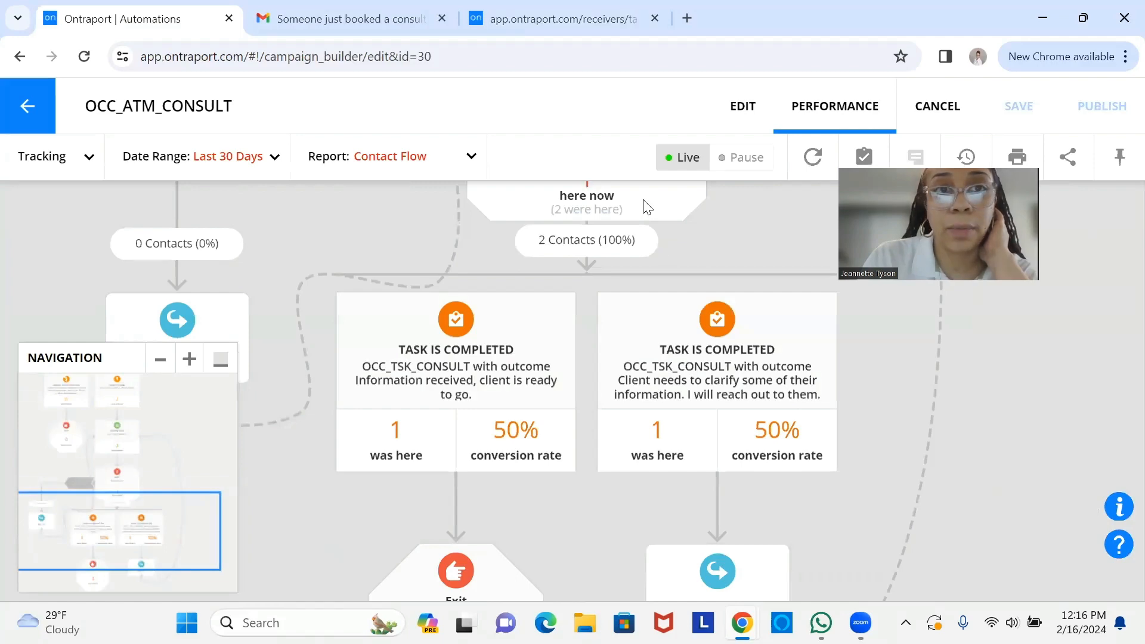
left_click(348, 22)
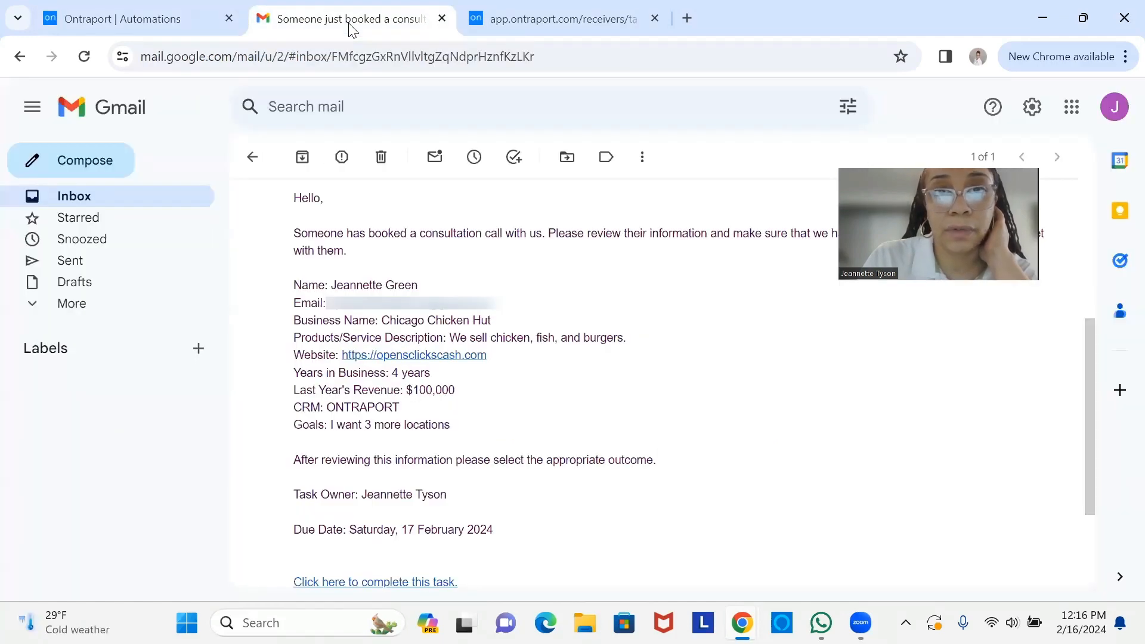
Mark the second task done with 'Information received, client is ready to go.'.
left_click(561, 23)
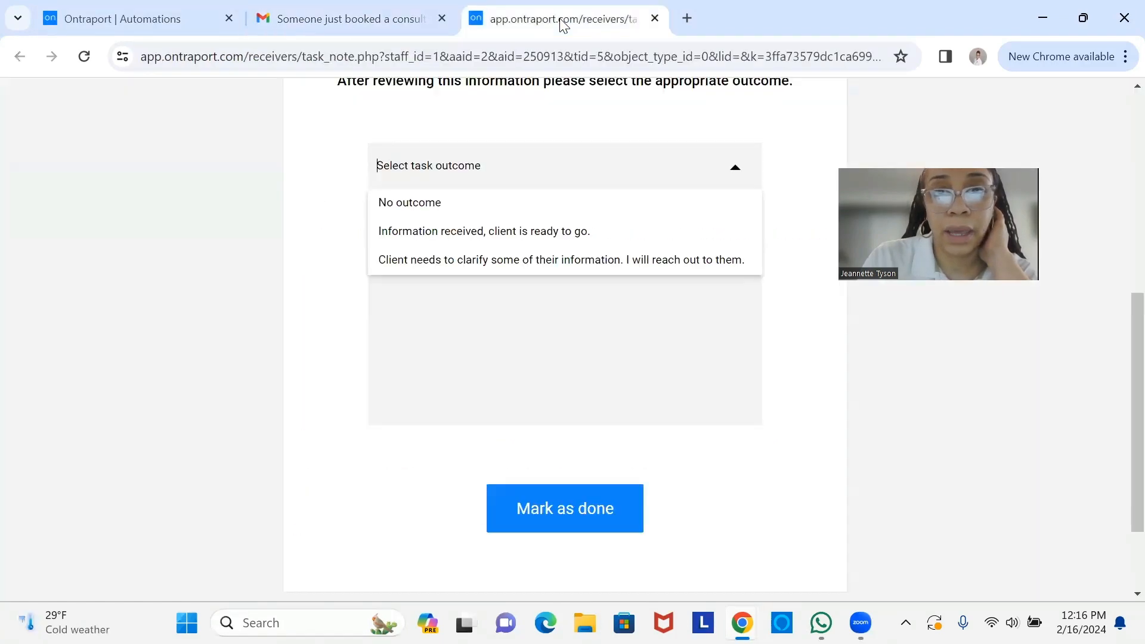
left_click(547, 238)
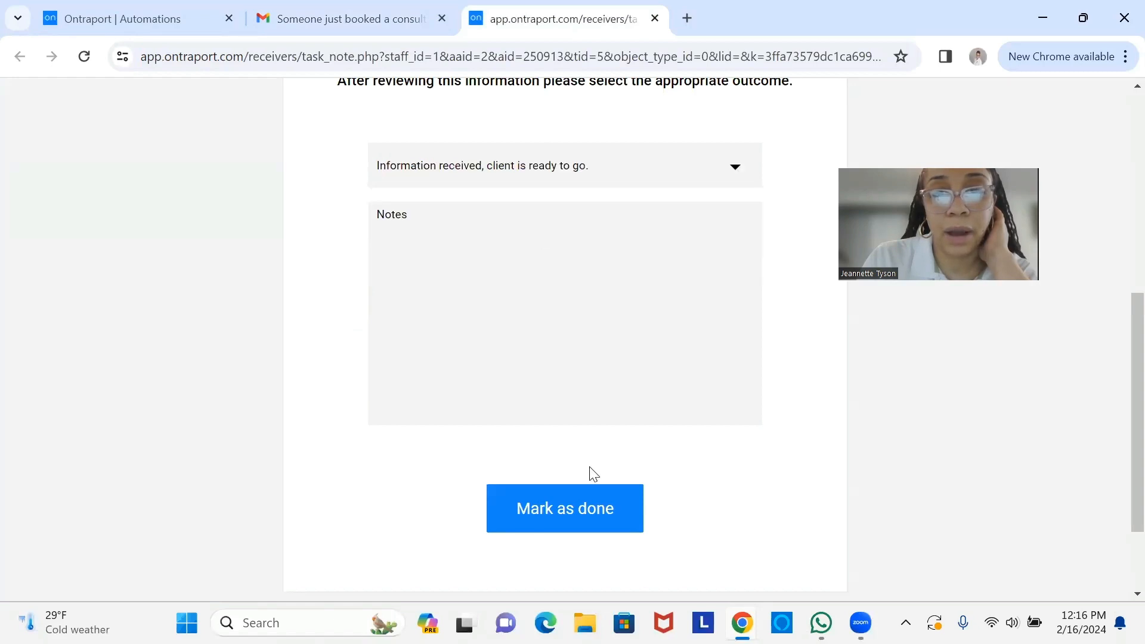
left_click(594, 511)
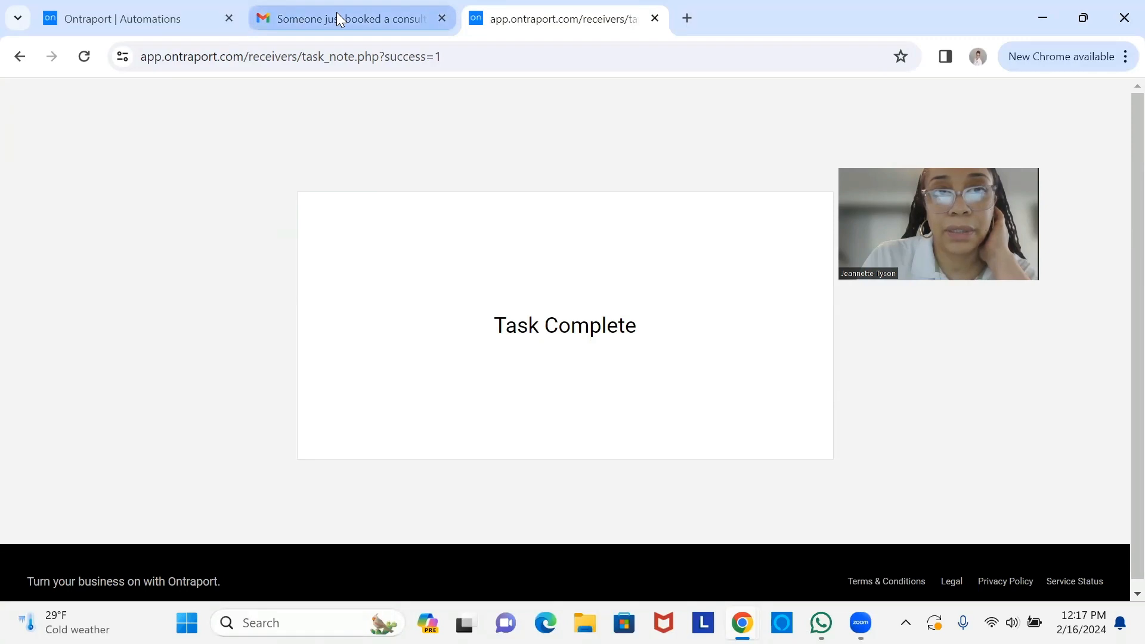
left_click(156, 23)
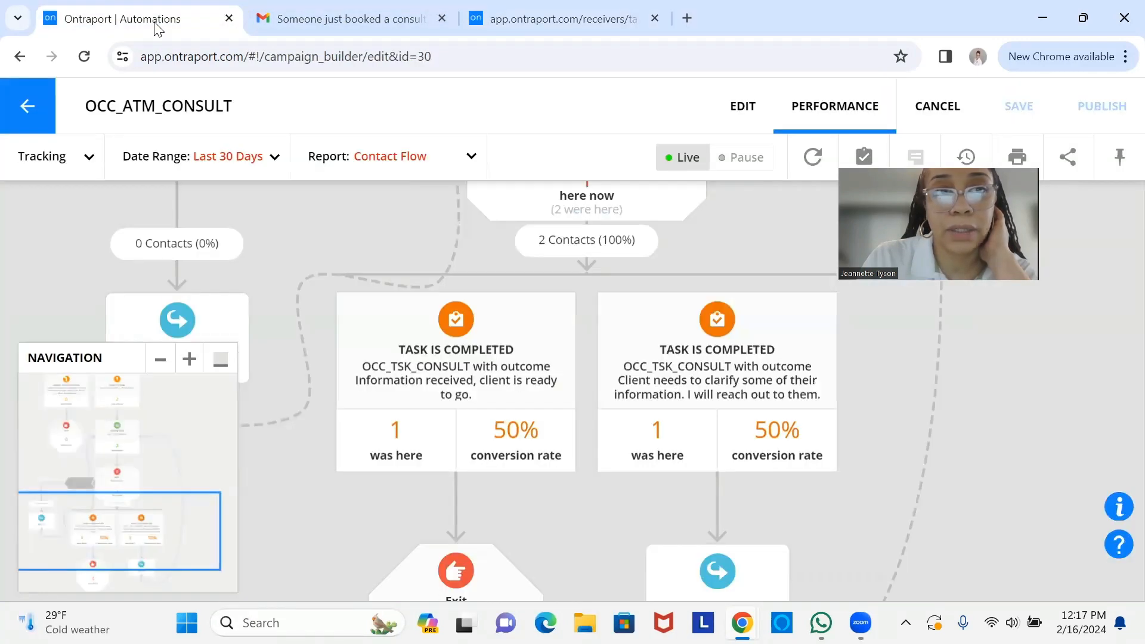
Refresh the report showing 2 contacts on the ready-to-go branch, then save OCC_ATM_CONSULT.
left_click(816, 158)
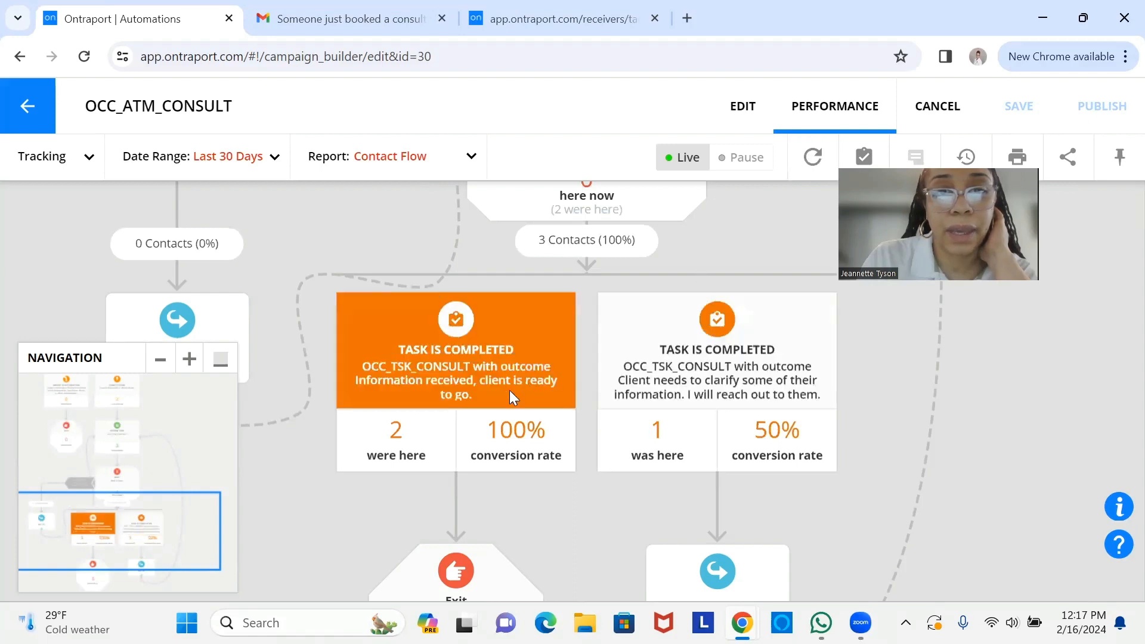
scroll(509, 392, "down", 1)
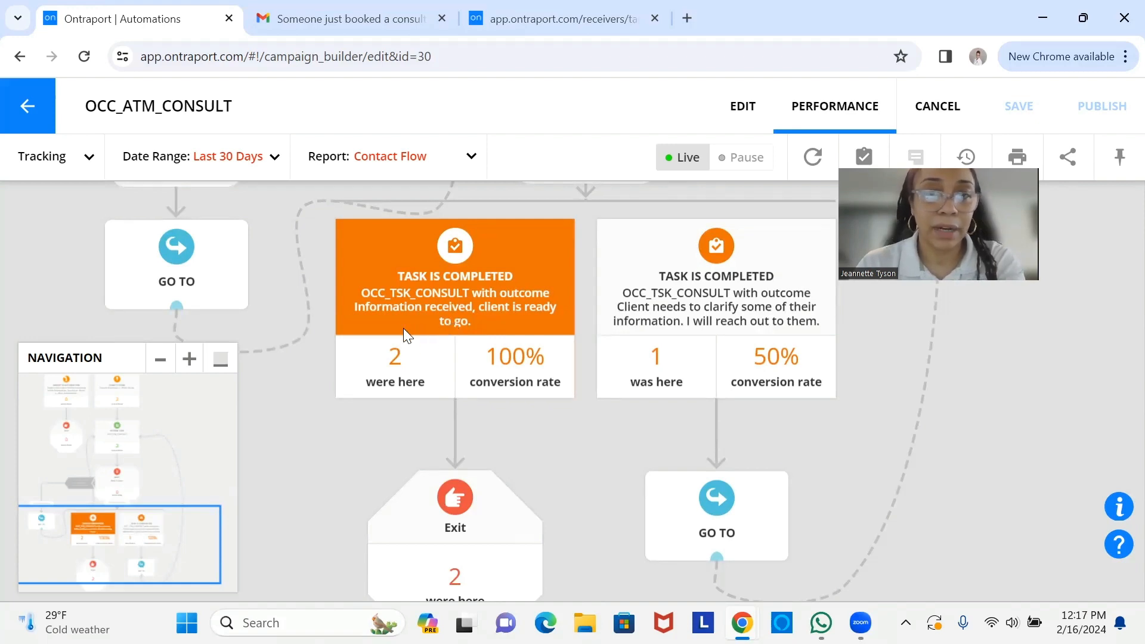
left_click(699, 304)
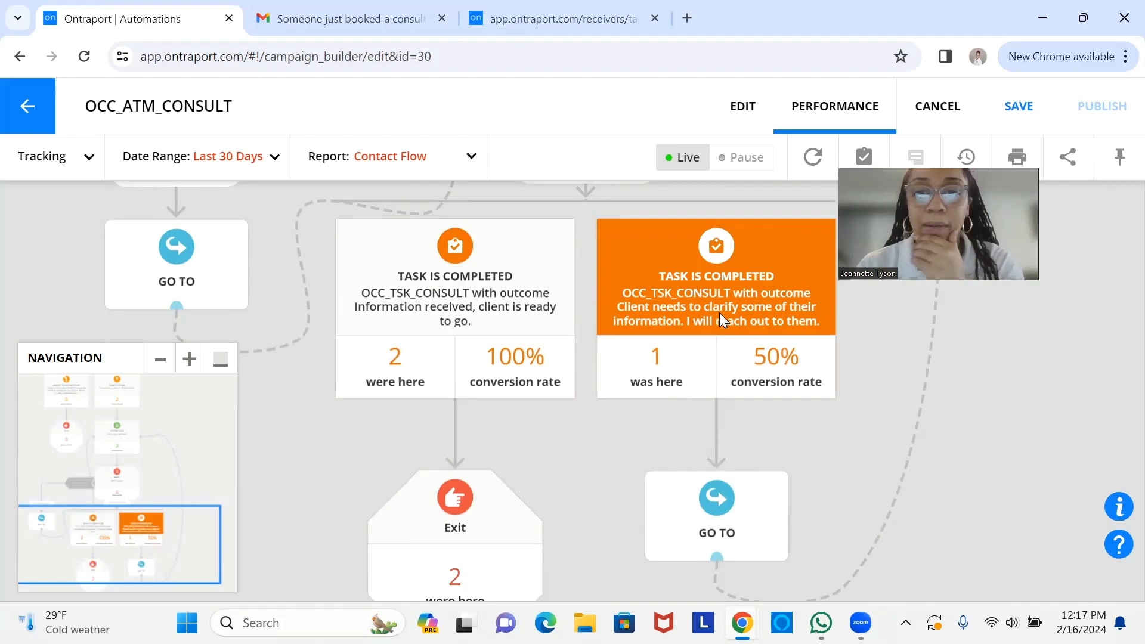
left_click(1033, 112)
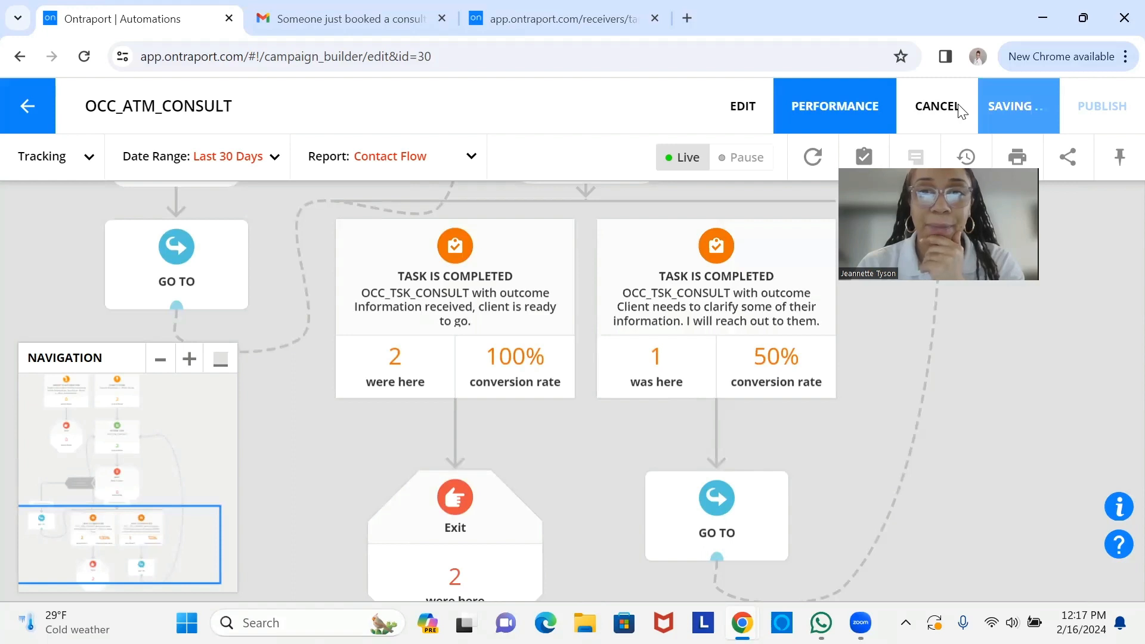
left_click(23, 108)
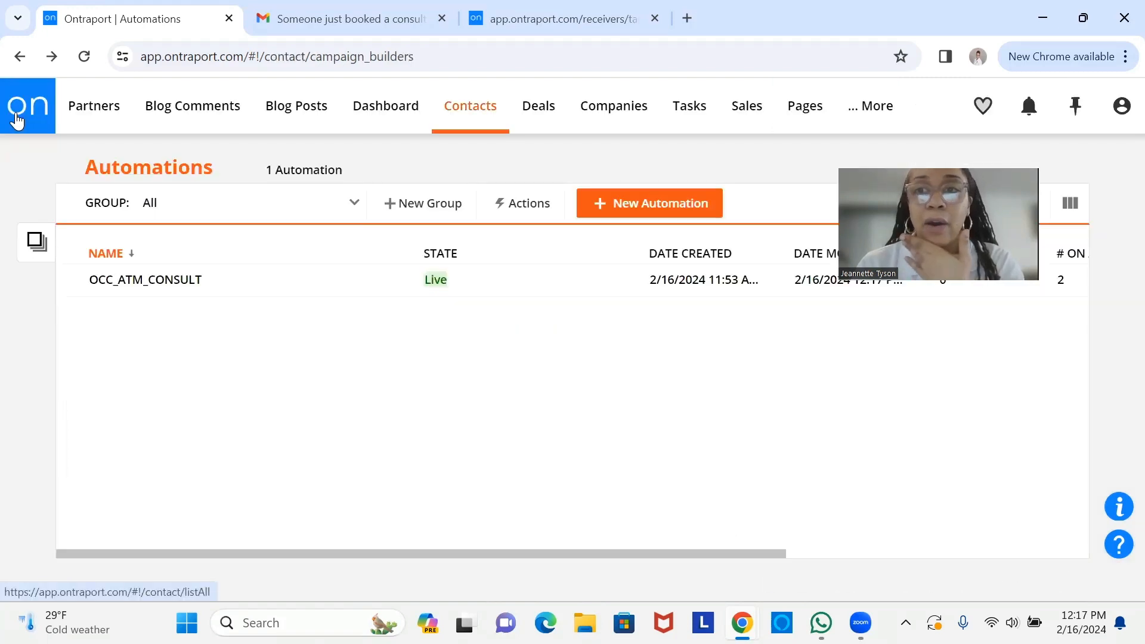